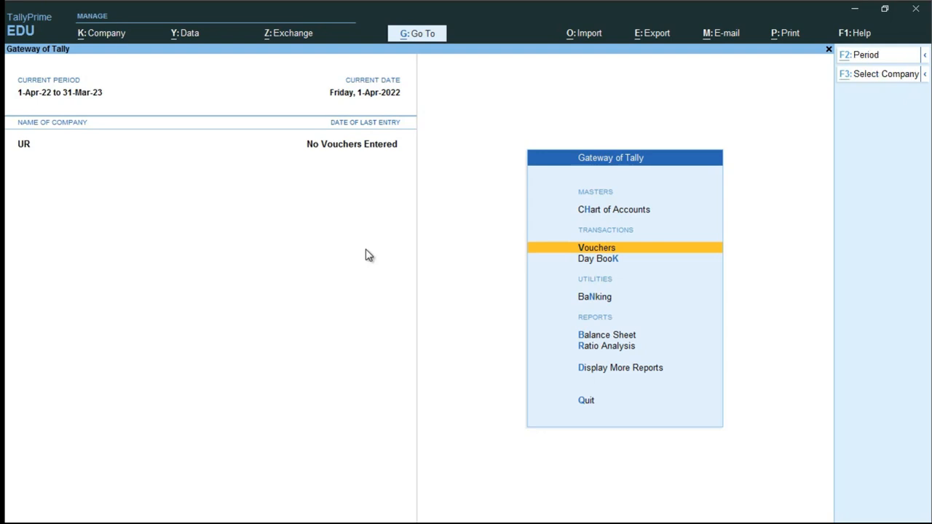
# - Shut the currently open company UR
pyautogui.hotkey('alt', 'k')
pyautogui.press('Down')
pyautogui.press('Down')
pyautogui.press('Down')
pyautogui.press('Down')
pyautogui.press('Down')
pyautogui.press('Down')
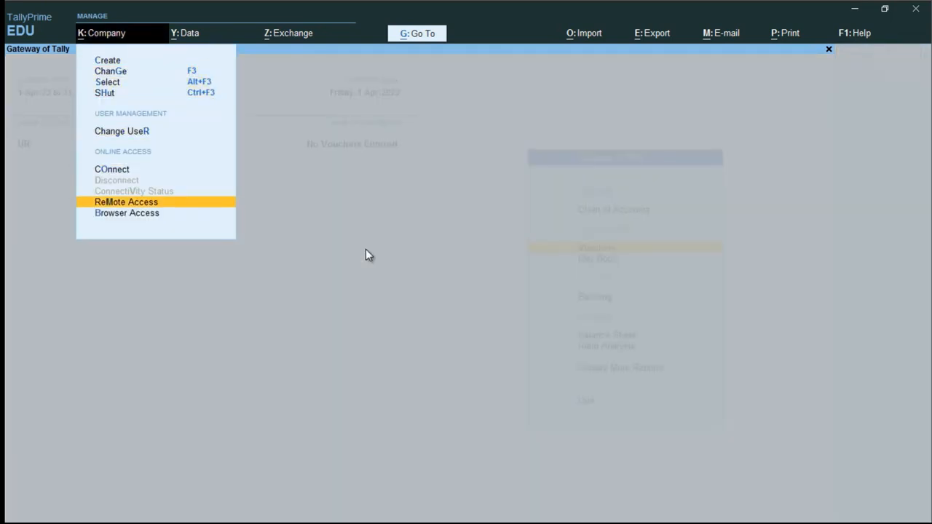
pyautogui.press('Up')
pyautogui.press('Up')
pyautogui.press('Up')
pyautogui.press('Up')
pyautogui.press('Down')
pyautogui.press('Return')
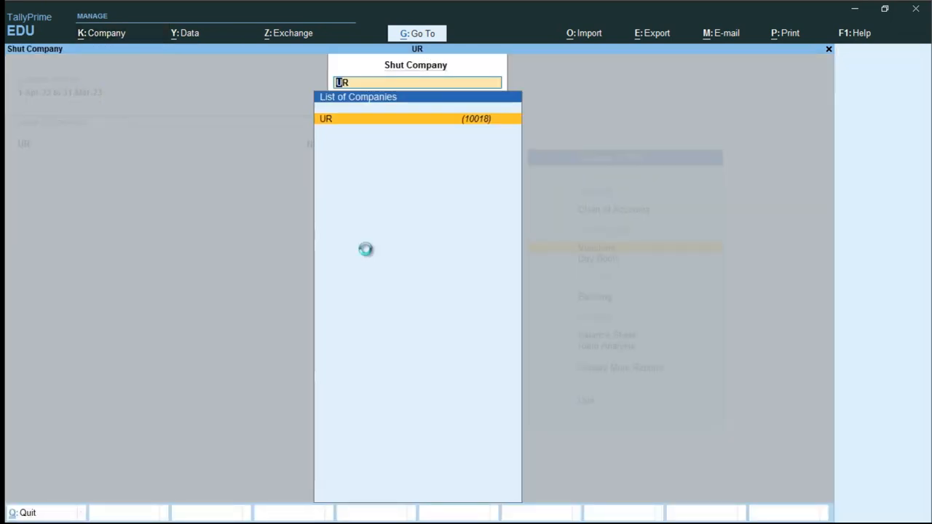
pyautogui.press('Return')
pyautogui.press('Down')
pyautogui.press('Down')
pyautogui.press('Down')
pyautogui.press('Down')
pyautogui.press('Down')
pyautogui.press('Down')
pyautogui.press('Down')
pyautogui.press('Down')
pyautogui.press('Down')
pyautogui.press('Down')
pyautogui.press('Down')
pyautogui.press('Down')
pyautogui.press('Down')
pyautogui.press('Down')
pyautogui.press('Down')
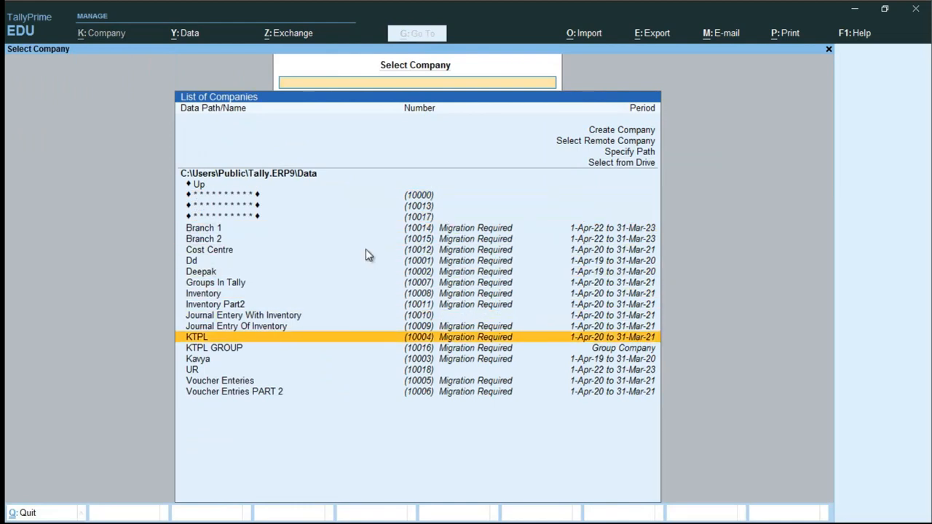
# - Start creating a new company named 'User Roles'
pyautogui.press('Up')
pyautogui.press('Up')
pyautogui.press('Up')
pyautogui.press('Up')
pyautogui.press('Up')
pyautogui.press('Up')
pyautogui.press('Up')
pyautogui.press('Up')
pyautogui.press('Up')
pyautogui.press('Up')
pyautogui.press('Up')
pyautogui.press('Up')
pyautogui.press('Up')
pyautogui.press('Up')
pyautogui.press('Up')
pyautogui.press('Up')
pyautogui.press('Up')
pyautogui.press('Up')
pyautogui.press('Up')
pyautogui.press('Up')
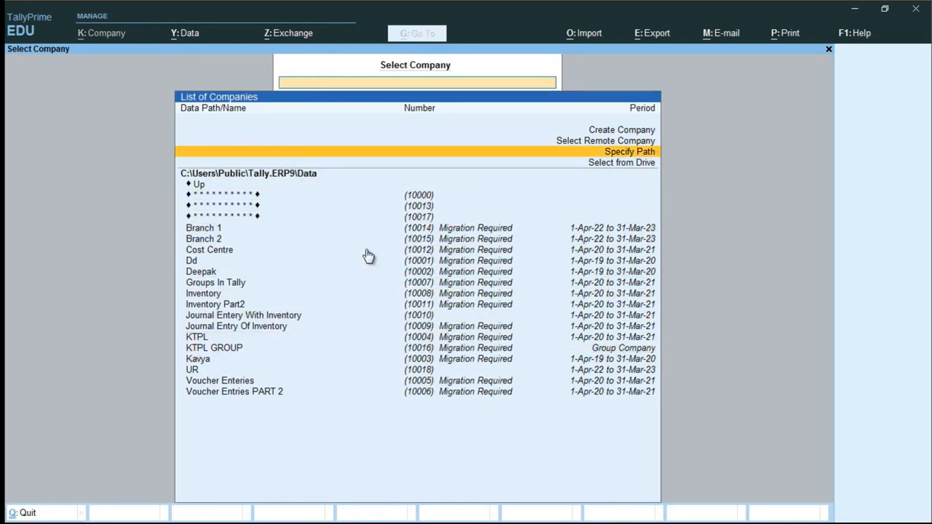
pyautogui.press('Return')
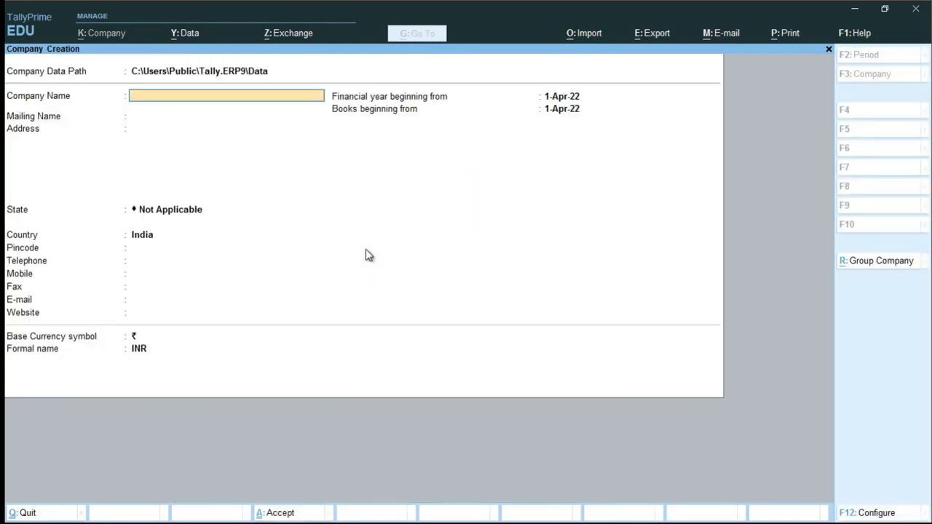
pyautogui.write('User Roles')
pyautogui.press('Return')
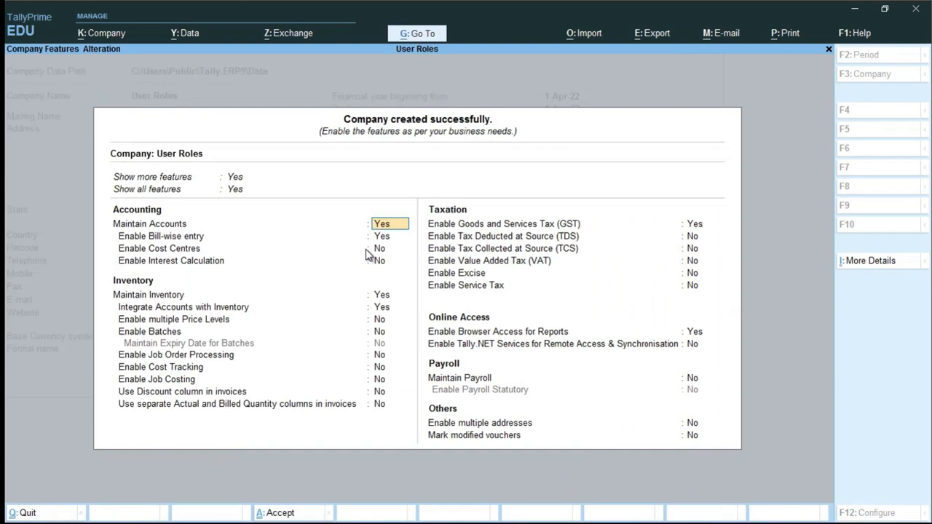
# - Set Maintain Inventory and GST to No and save the company
pyautogui.press('Return')
pyautogui.press('Return')
pyautogui.press('Return')
pyautogui.press('Return')
pyautogui.press('BackSpace')
pyautogui.write('n')
pyautogui.press('Return')
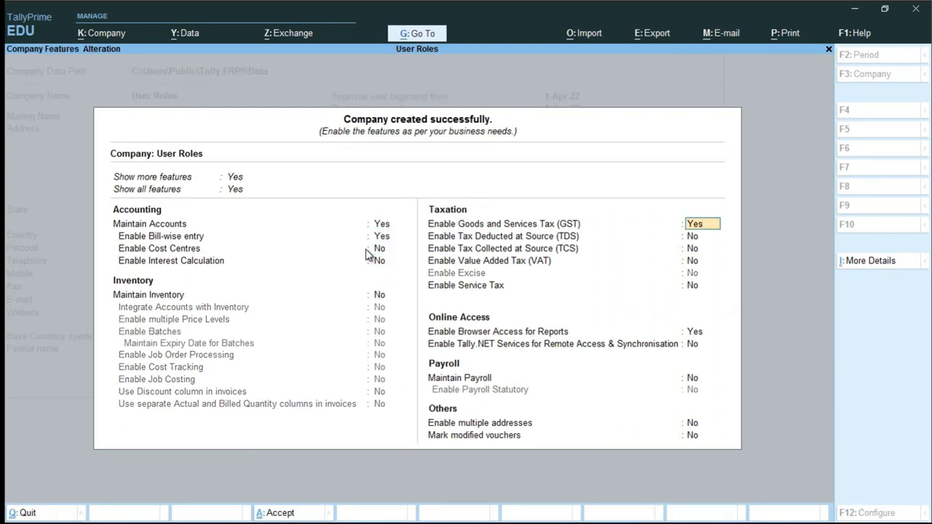
pyautogui.press('BackSpace')
pyautogui.write('no')
pyautogui.press('Return')
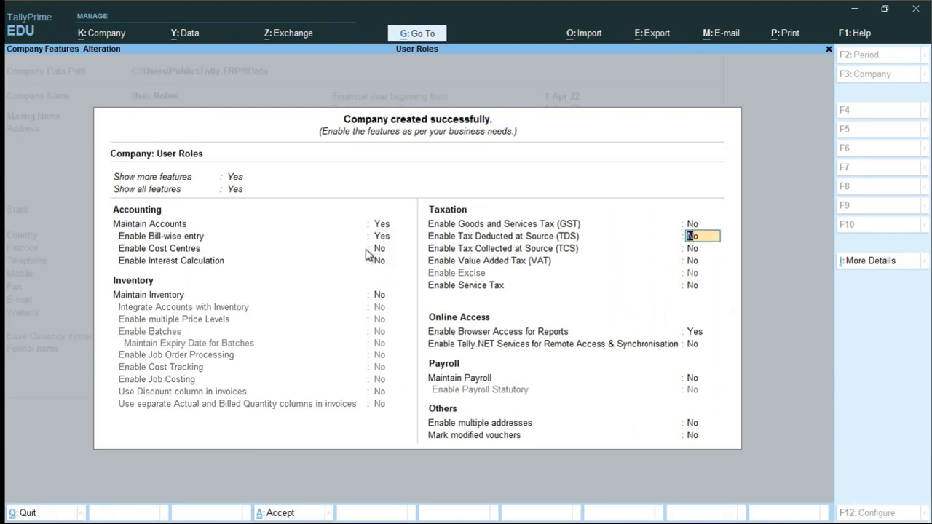
pyautogui.hotkey('ctrl', 'a')
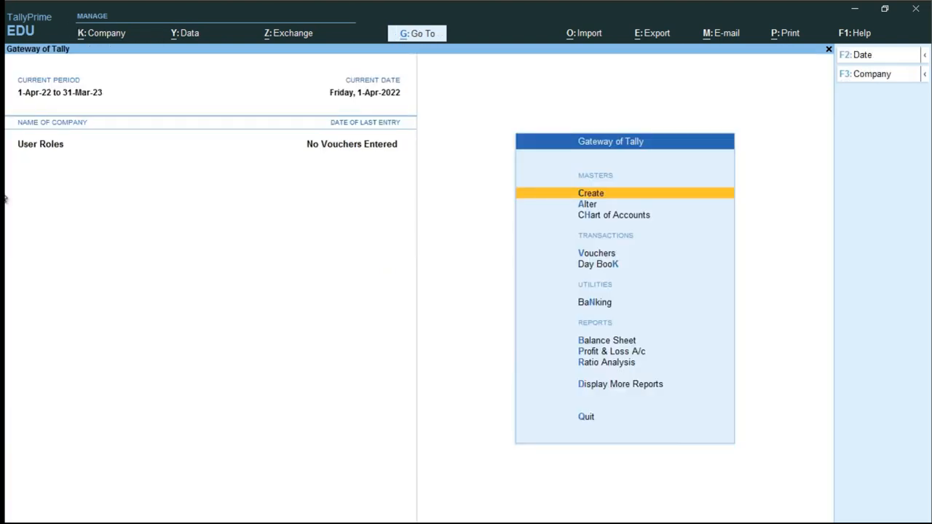
# - In Notepad, type 'User Admin' and a second line 'User Jo Sales Entry'
pyautogui.hotkey('alt', 'Tab')
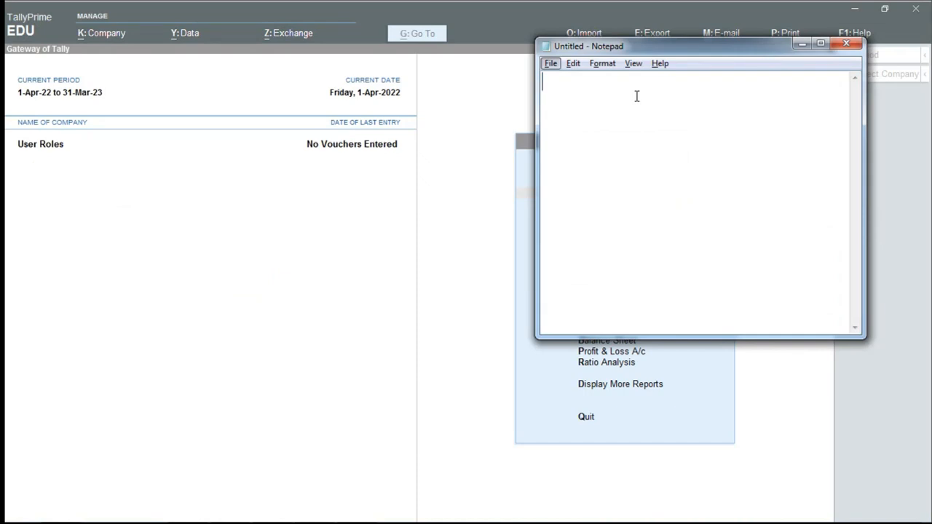
pyautogui.write('User Admin')
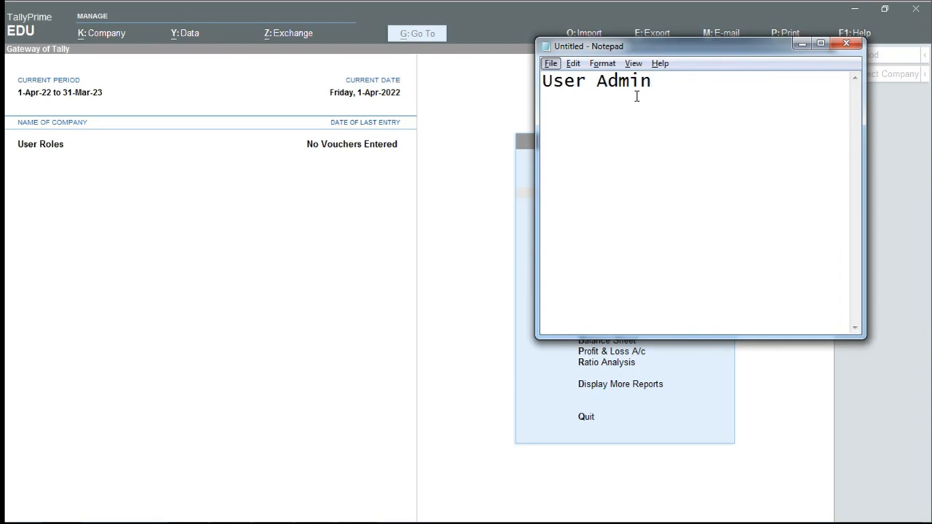
pyautogui.press('Return')
pyautogui.press('Return')
pyautogui.write('User Jo Sal')
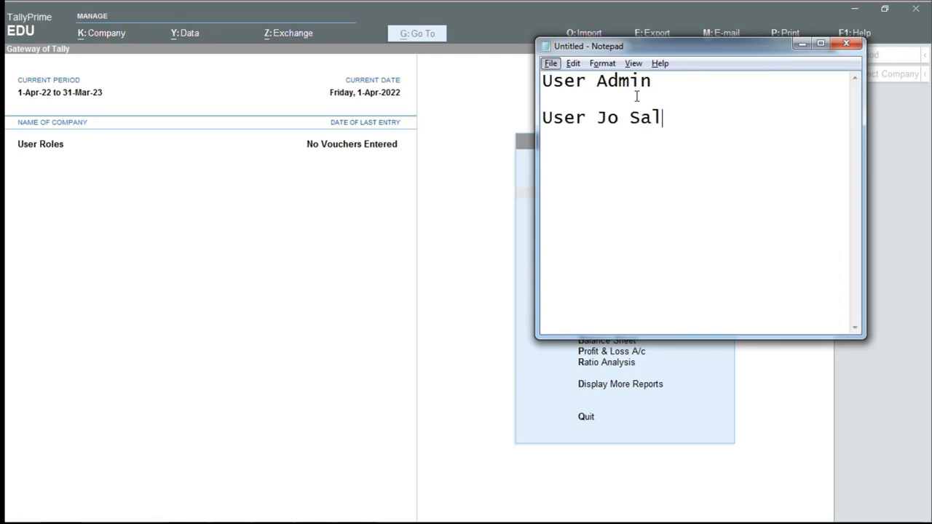
pyautogui.write('es Entry')
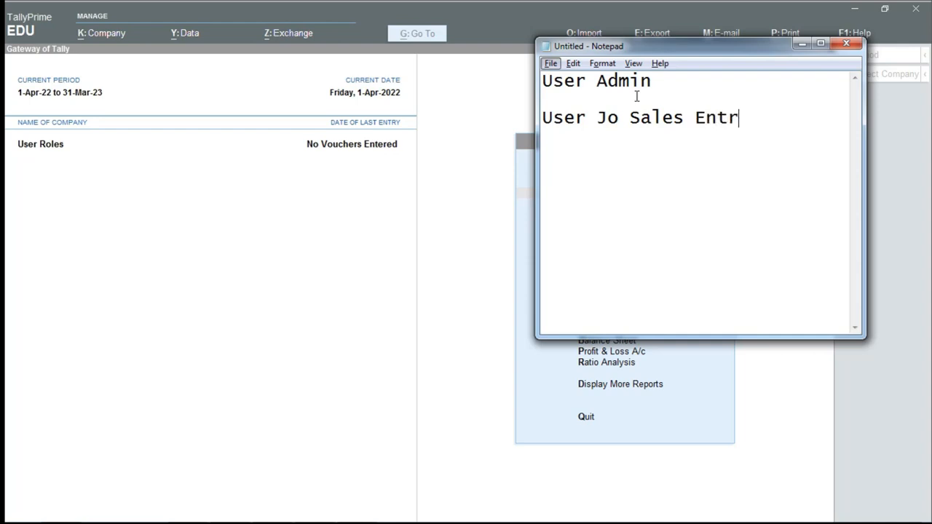
# - Delete the stray word 'Jo' so the line reads 'User Sales Entry'
pyautogui.hotkey('ctrl', 'Left')
pyautogui.hotkey('ctrl', 'Left')
pyautogui.hotkey('ctrl', 'Left')
pyautogui.hotkey('ctrl', 'Right')
pyautogui.hotkey('ctrl', 'Left')
pyautogui.hotkey('ctrl', 'Right')
pyautogui.hotkey('ctrl', 'shift', 'Left')
pyautogui.press('BackSpace')
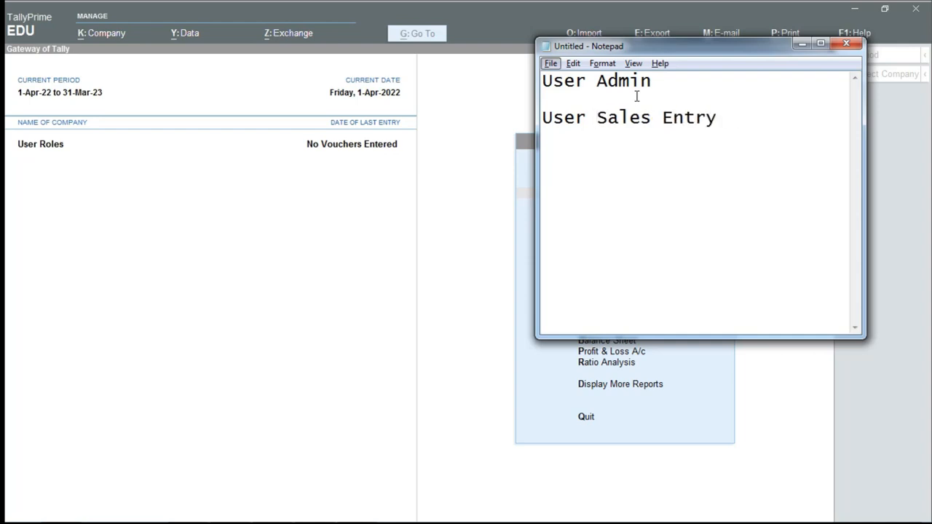
pyautogui.hotkey('ctrl', 'Right')
pyautogui.hotkey('ctrl', 'Right')
pyautogui.hotkey('ctrl', 'Left')
pyautogui.hotkey('ctrl', 'Left')
pyautogui.hotkey('ctrl', 'Right')
pyautogui.hotkey('ctrl', 'Right')
# - Add 'Display' and 'Balance' as the next lines, fixing the Display typo
pyautogui.press('Return')
pyautogui.press('Return')
pyautogui.write('Dispaly')
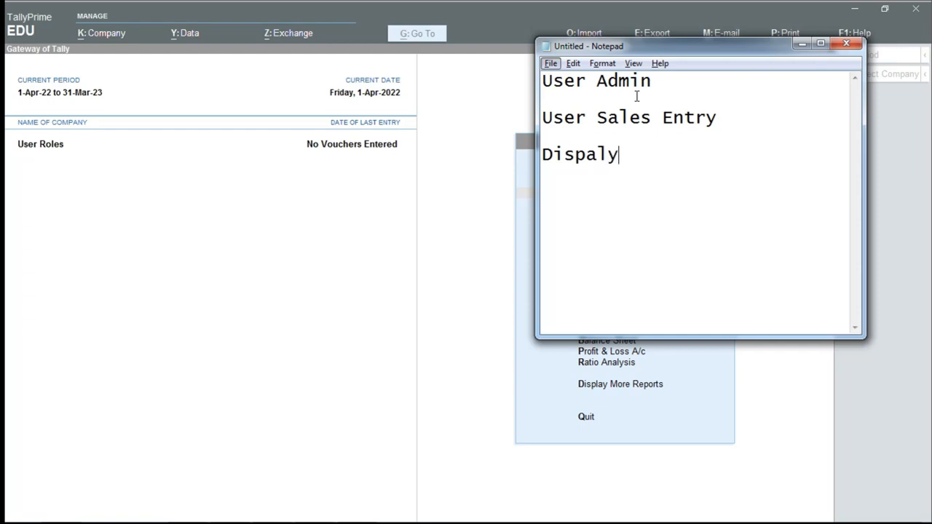
pyautogui.press('BackSpace')
pyautogui.press('BackSpace')
pyautogui.press('BackSpace')
pyautogui.write('lay')
pyautogui.press('Return')
pyautogui.press('Return')
pyautogui.write('Balance')
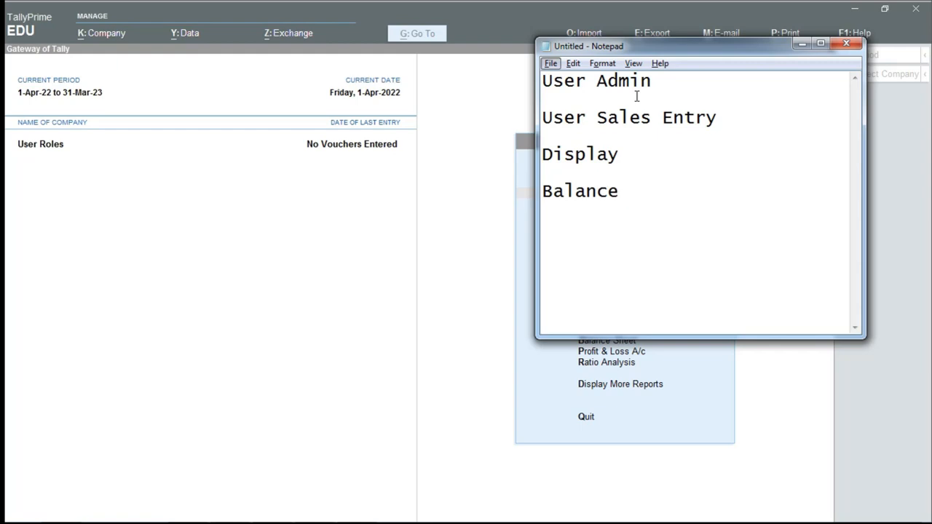
# - Select and review the note lines, then go back to TallyPrime
pyautogui.press('Up')
pyautogui.press('Up')
pyautogui.press('Up')
pyautogui.press('Up')
pyautogui.press('Up')
pyautogui.press('Down')
pyautogui.press('Down')
pyautogui.press('Down')
pyautogui.press('Down')
pyautogui.press('Down')
pyautogui.press('Up')
pyautogui.press('Up')
pyautogui.press('Up')
pyautogui.press('Up')
pyautogui.hotkey('shift', 'Down')
pyautogui.hotkey('shift', 'Down')
pyautogui.hotkey('shift', 'Down')
pyautogui.hotkey('shift', 'Down')
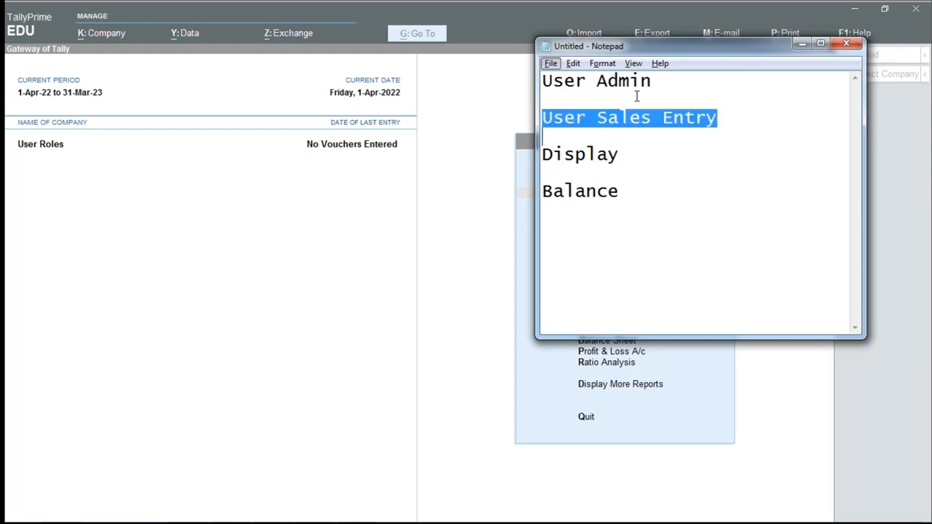
pyautogui.hotkey('shift', 'Down')
pyautogui.press('Up')
pyautogui.press('Up')
pyautogui.press('Up')
pyautogui.press('Up')
pyautogui.press('Up')
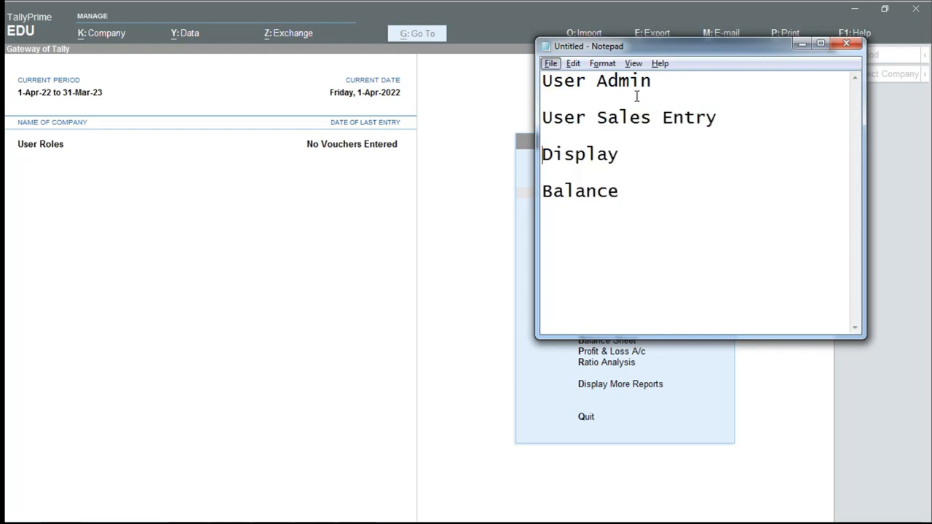
pyautogui.press('Up')
pyautogui.hotkey('shift', 'End')
pyautogui.press('End')
pyautogui.hotkey('shift', 'Home')
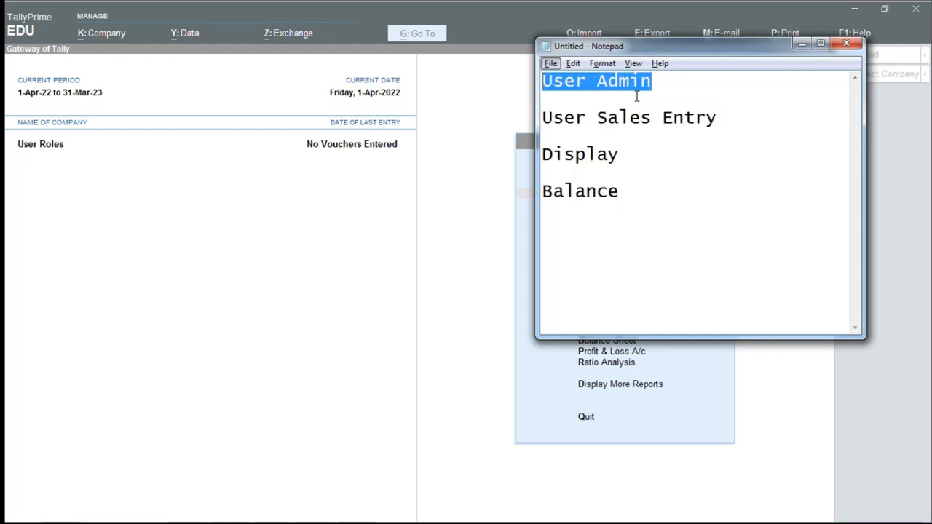
pyautogui.press('Down')
pyautogui.hotkey('alt', 'Tab')
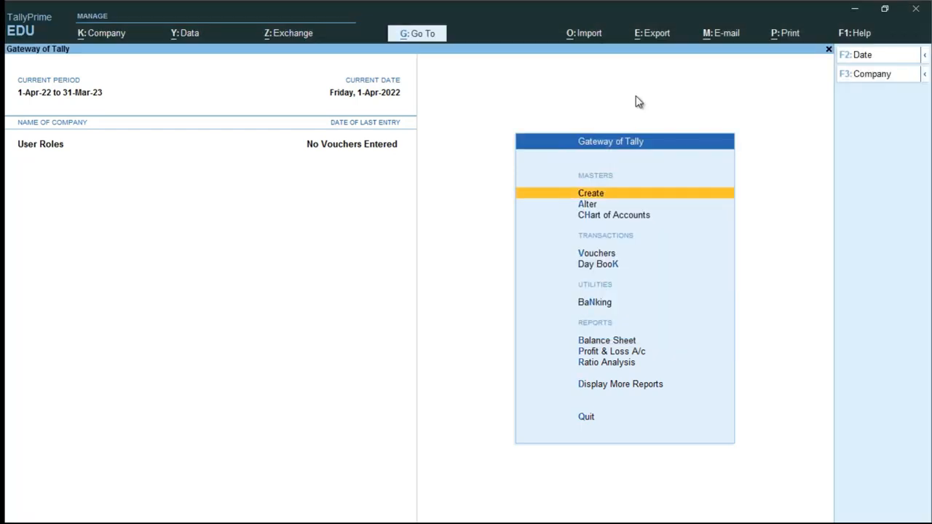
# - In the company Security settings, set Control User Access to Yes
pyautogui.hotkey('alt', 'k')
pyautogui.press('Down')
pyautogui.press('Down')
pyautogui.press('Down')
pyautogui.press('Down')
pyautogui.press('Down')
pyautogui.press('Down')
pyautogui.press('Down')
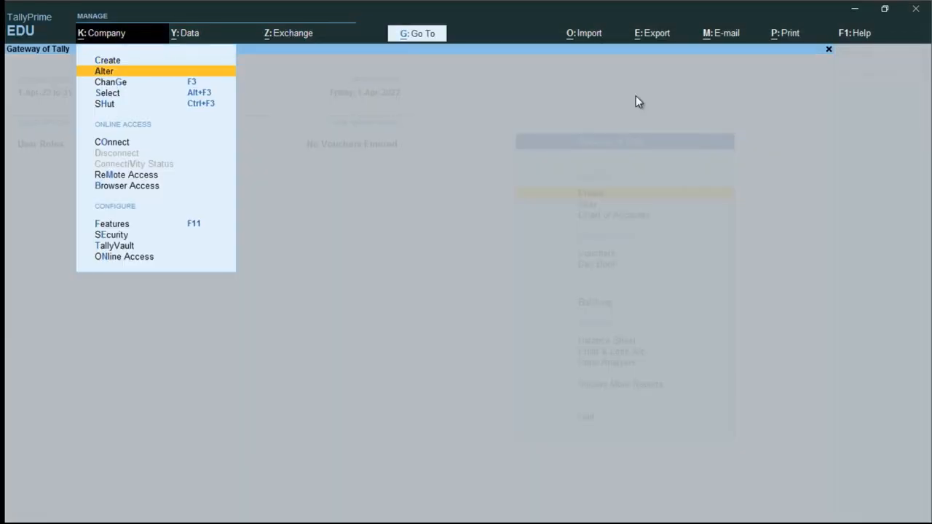
pyautogui.press('Down')
pyautogui.press('Down')
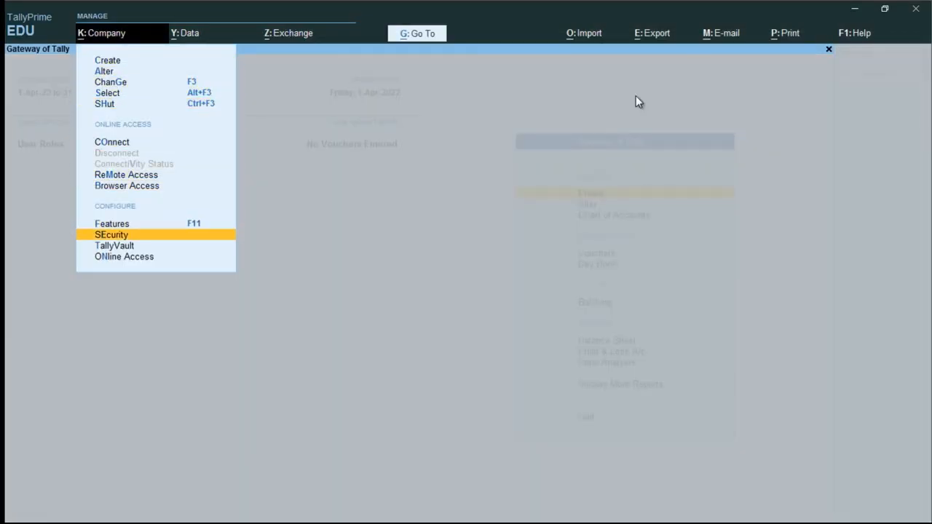
pyautogui.press('Return')
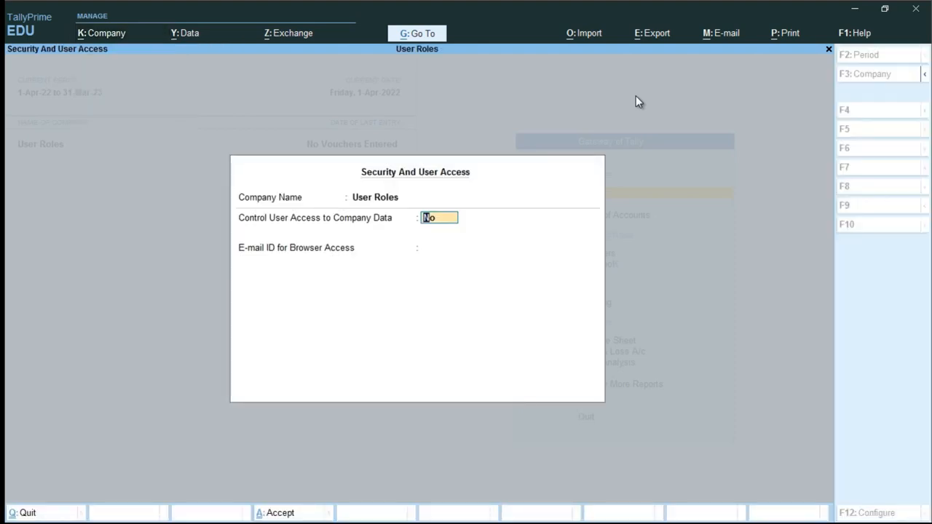
pyautogui.write('yes')
pyautogui.press('Return')
# - Enter administrator username 'admin' with its password, set E-mail to None, and save
pyautogui.write('admin')
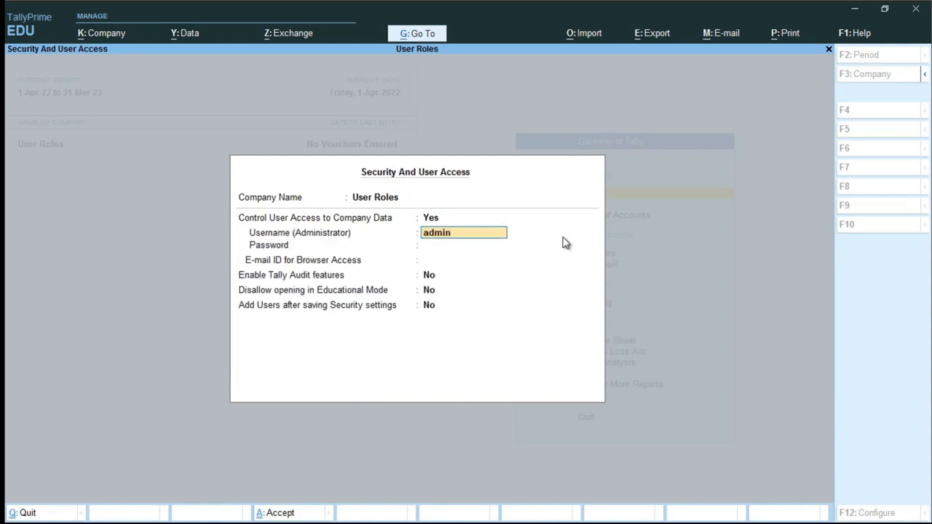
pyautogui.press('Return')
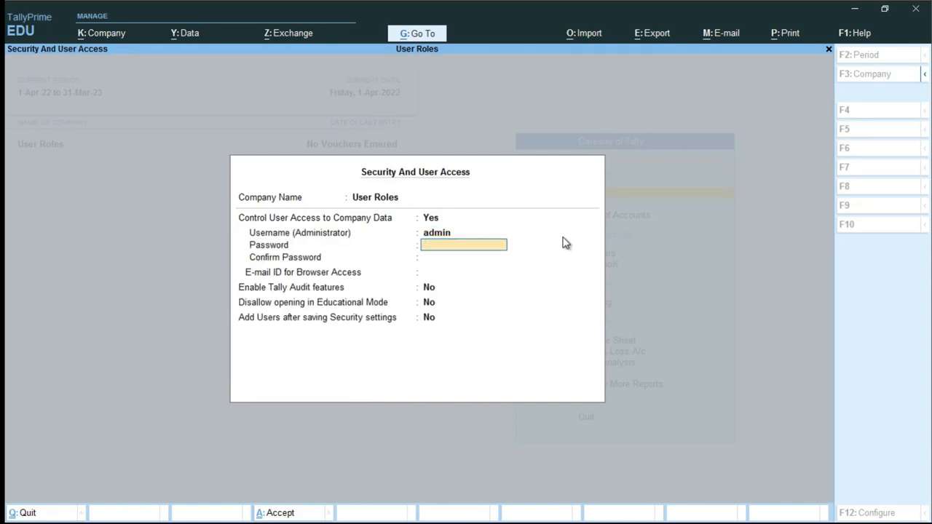
pyautogui.press('Return')
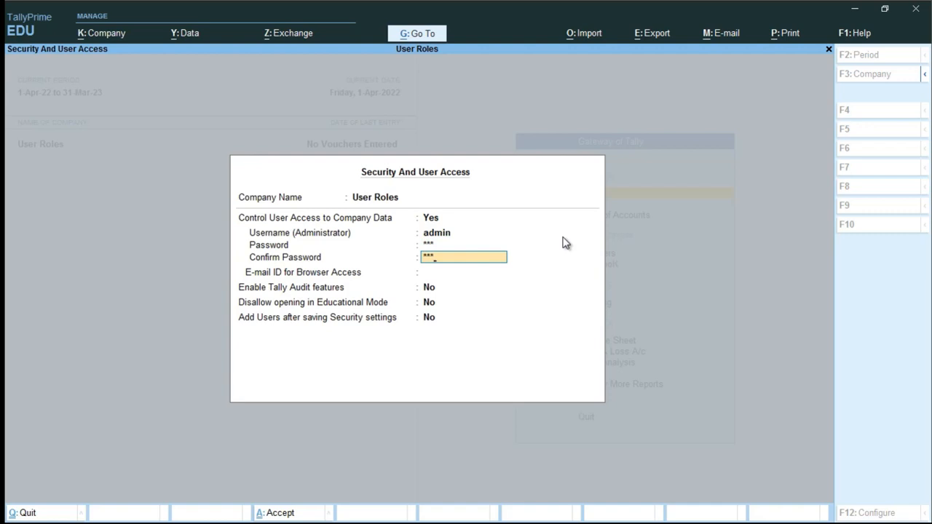
pyautogui.press('Return')
pyautogui.press('Return')
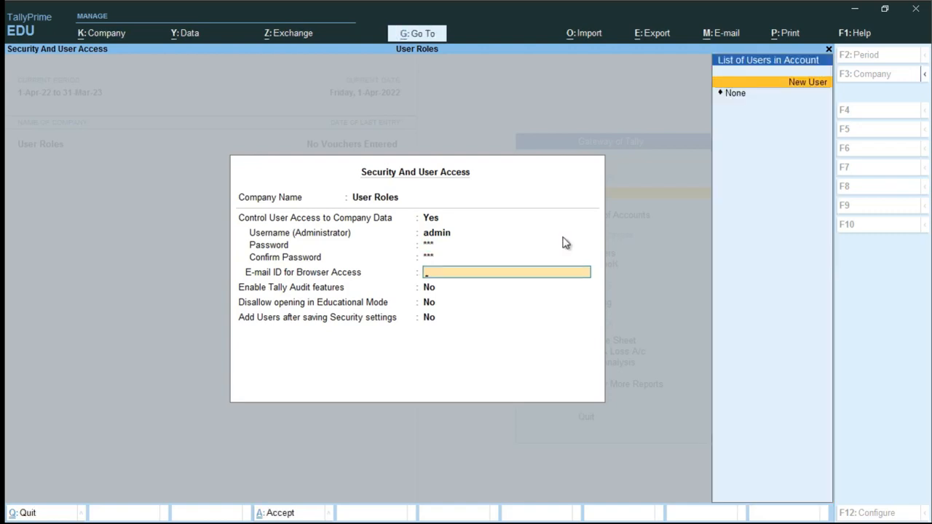
pyautogui.press('Down')
pyautogui.press('Return')
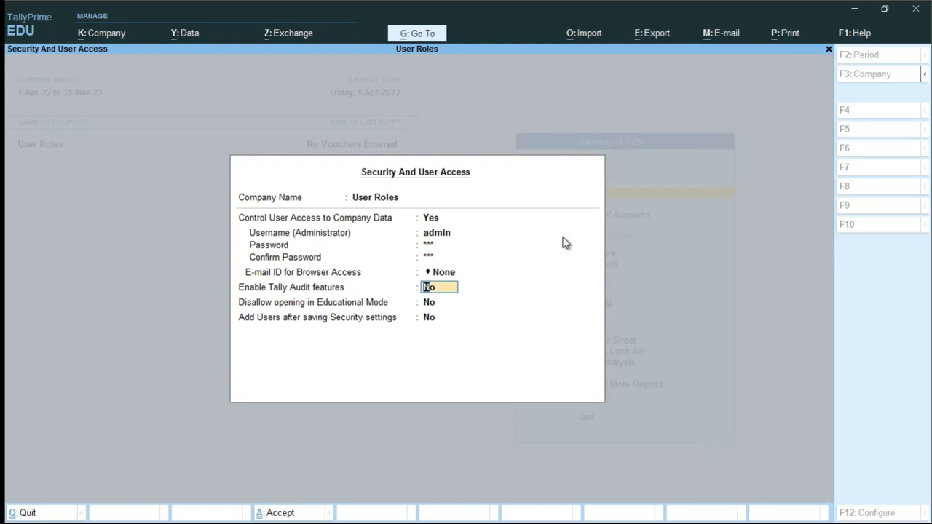
pyautogui.hotkey('ctrl', 'a')
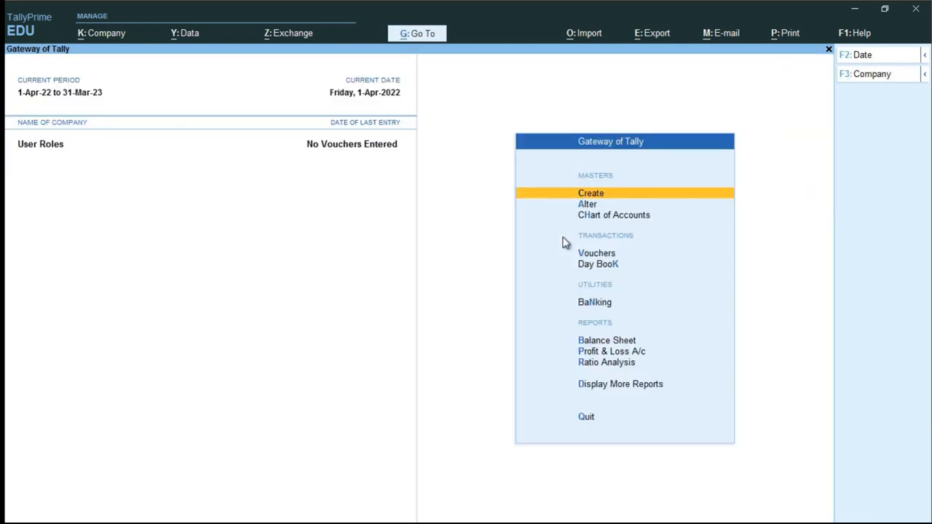
# - Shut the User Roles company
pyautogui.hotkey('alt', 'k')
pyautogui.press('Down')
pyautogui.press('Down')
pyautogui.press('Down')
pyautogui.press('Down')
pyautogui.press('Return')
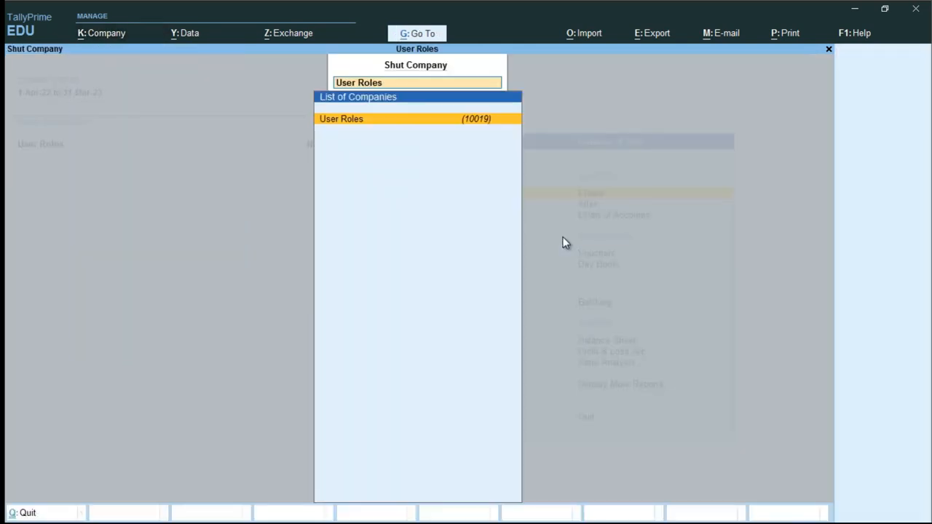
pyautogui.press('Return')
# - Reopen User Roles and log in as 'admin' with the administrator password
pyautogui.write('user')
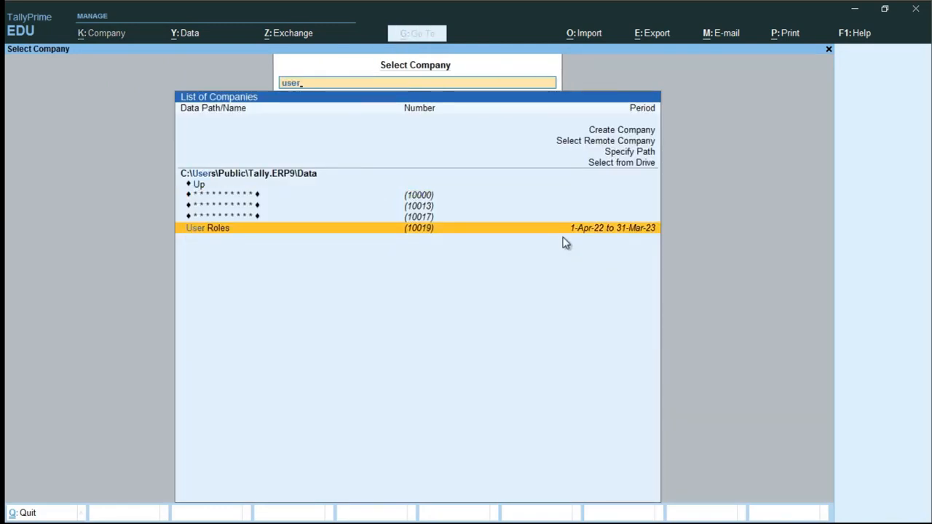
pyautogui.press('Return')
pyautogui.write('admin')
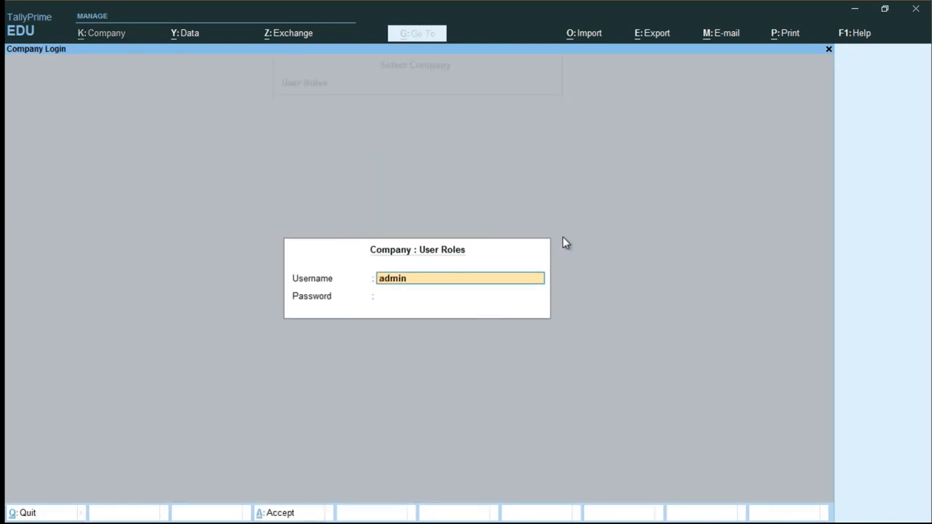
pyautogui.press('Return')
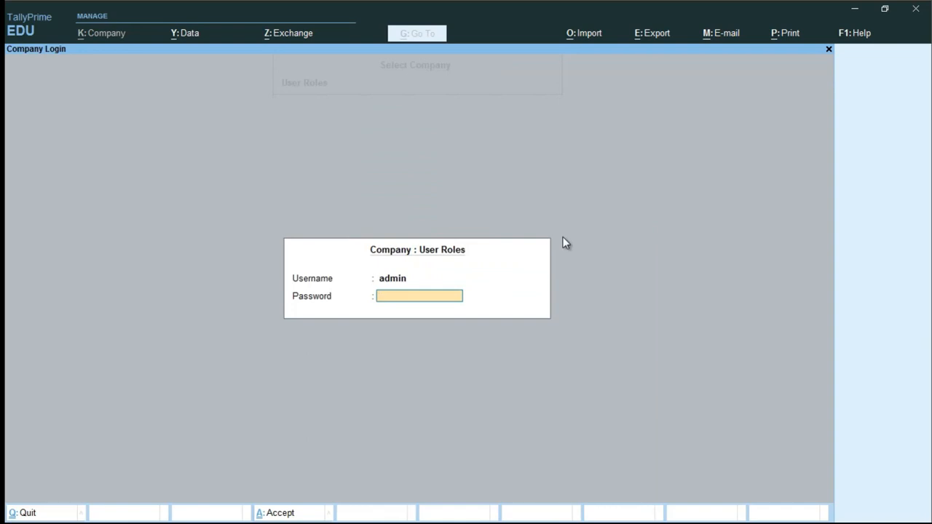
pyautogui.press('Return')
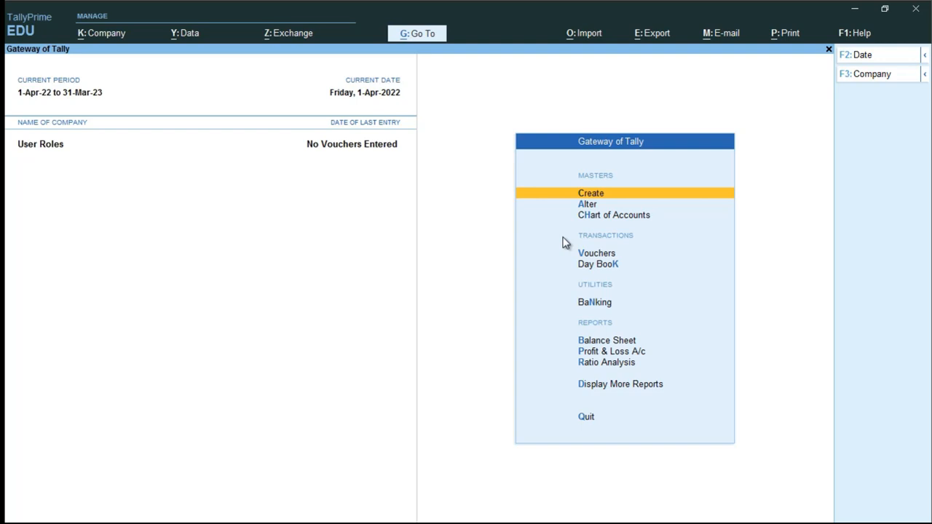
# - Open a Sales voucher to test access, then quit it without saving
pyautogui.press('Down')
pyautogui.press('Down')
pyautogui.press('Down')
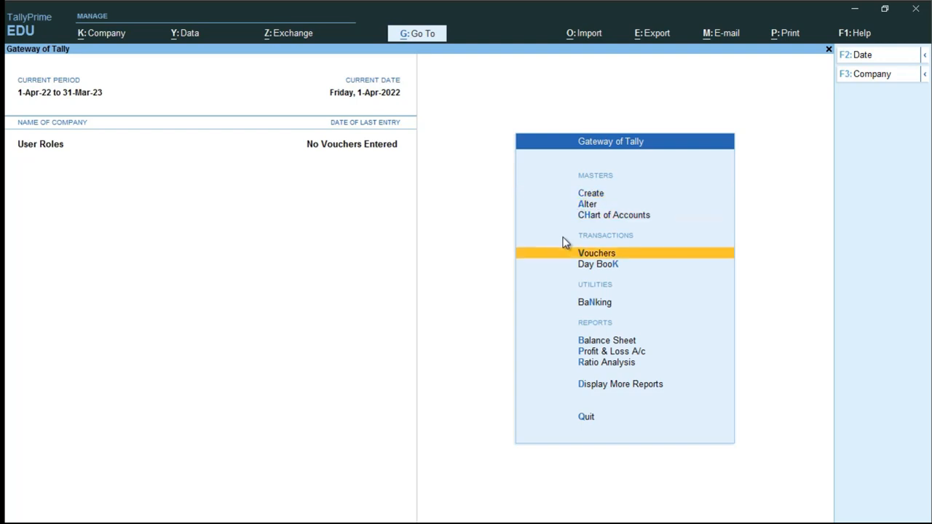
pyautogui.press('Return')
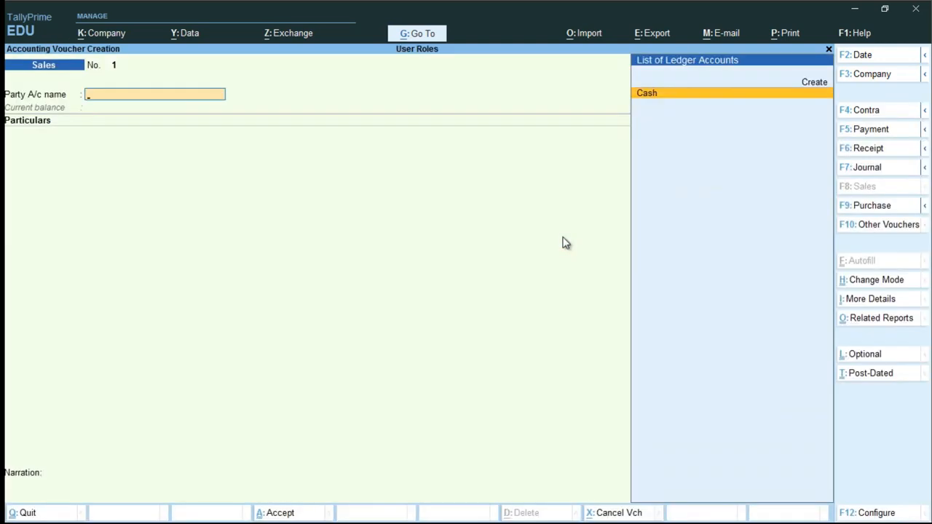
pyautogui.press('Escape')
pyautogui.press('Return')
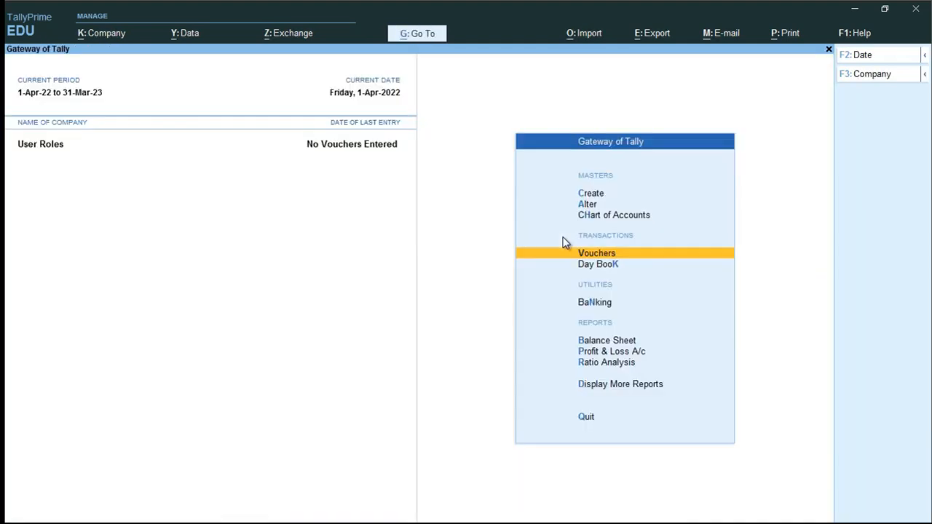
# - Open the company's User Roles security levels from Alt+K
pyautogui.hotkey('alt', 'k')
pyautogui.press('Down')
pyautogui.press('Down')
pyautogui.press('Down')
pyautogui.press('Down')
pyautogui.press('Down')
pyautogui.press('Down')
pyautogui.press('Down')
pyautogui.press('Down')
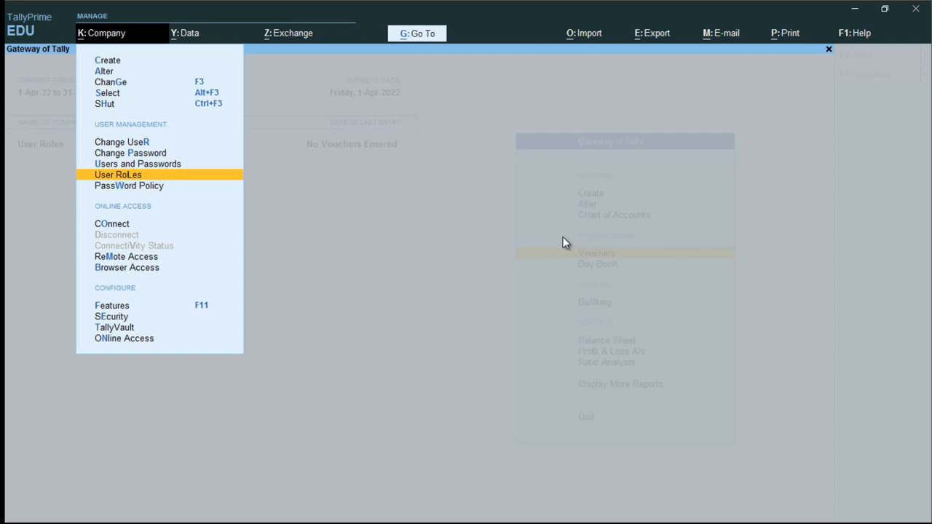
pyautogui.press('Return')
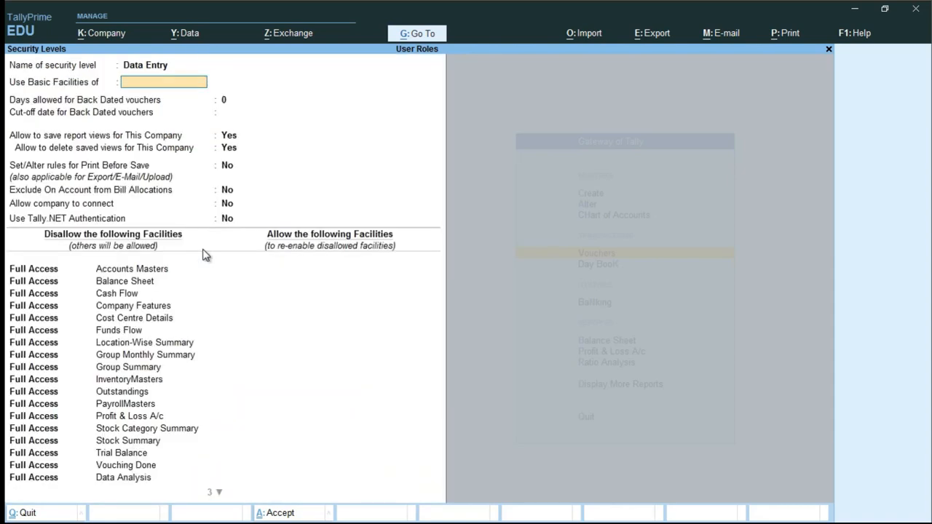
# - Accept Data Entry as the Use Basic Facilities of value
pyautogui.press('Return')
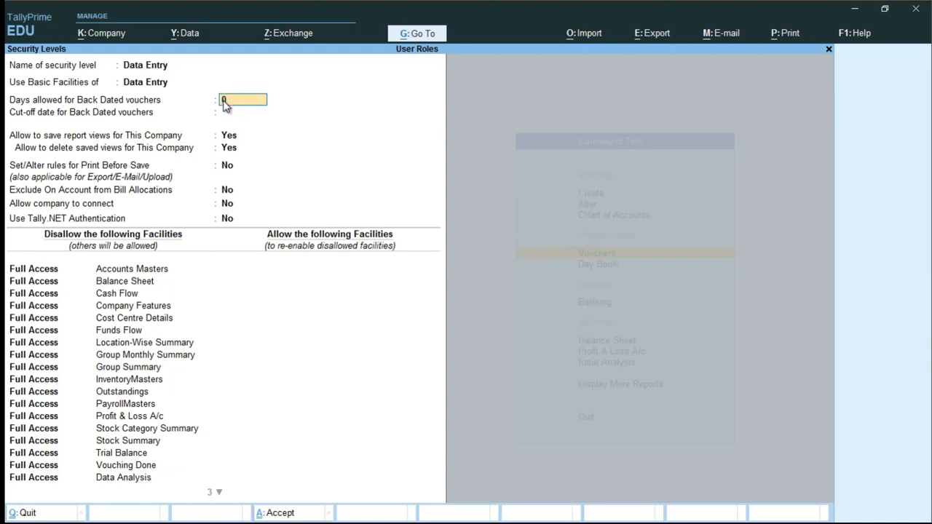
pyautogui.press('Return')
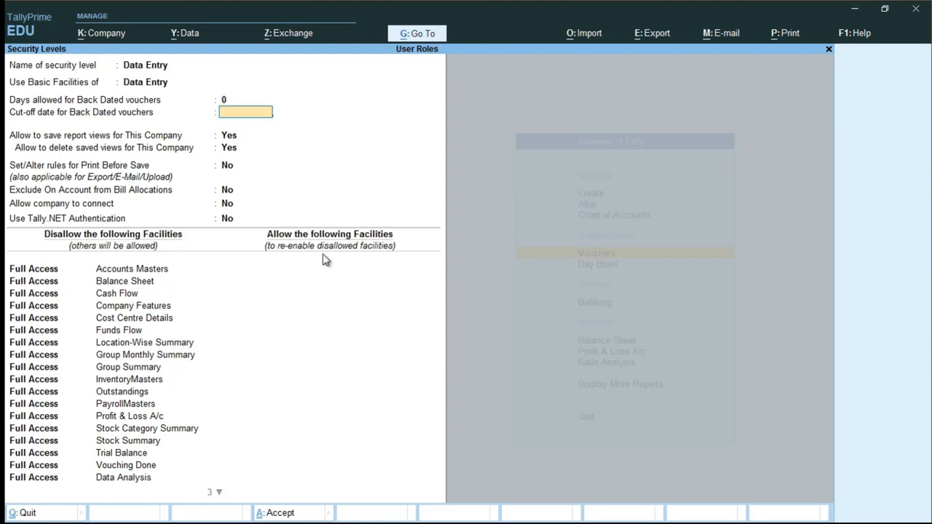
pyautogui.press('Return')
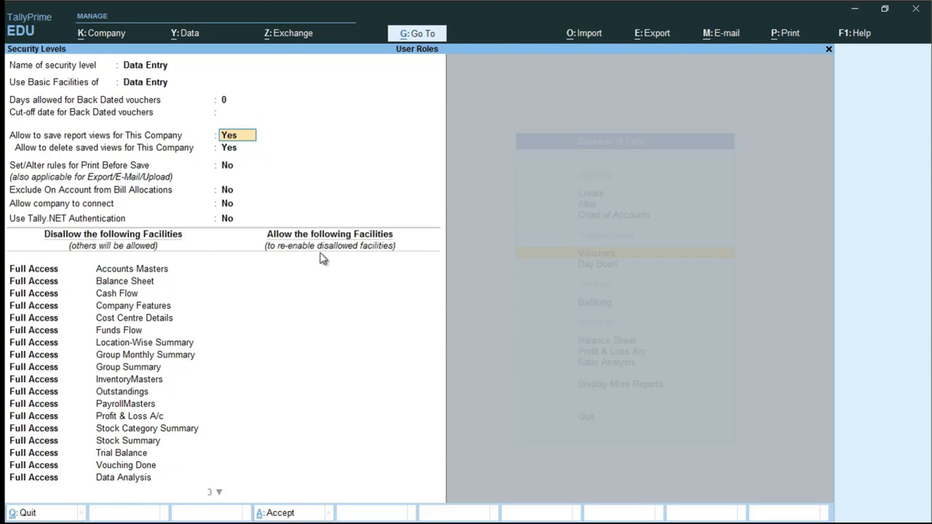
pyautogui.press('Return')
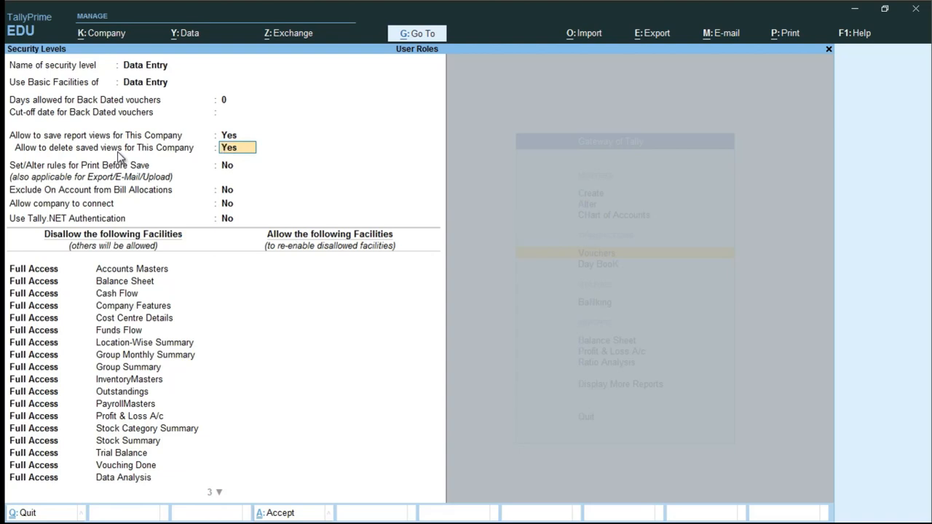
pyautogui.press('Return')
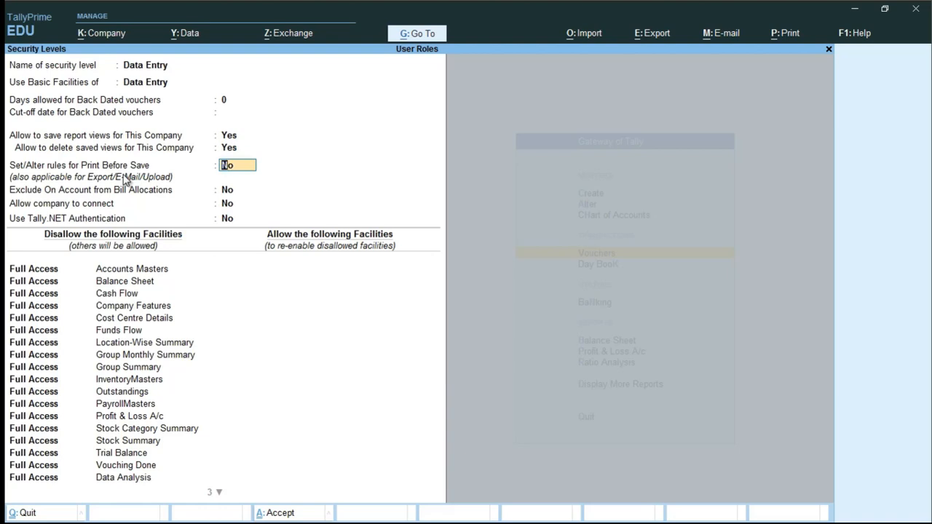
pyautogui.press('Return')
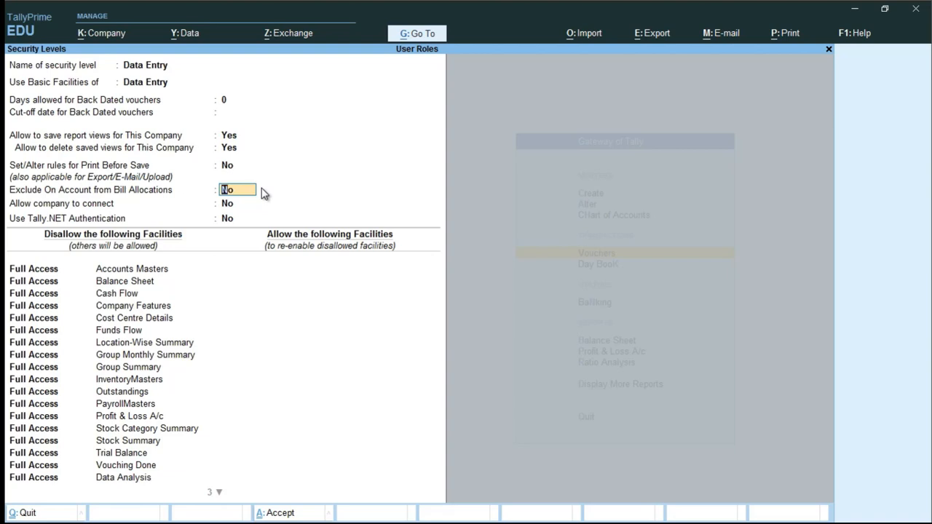
pyautogui.press('Return')
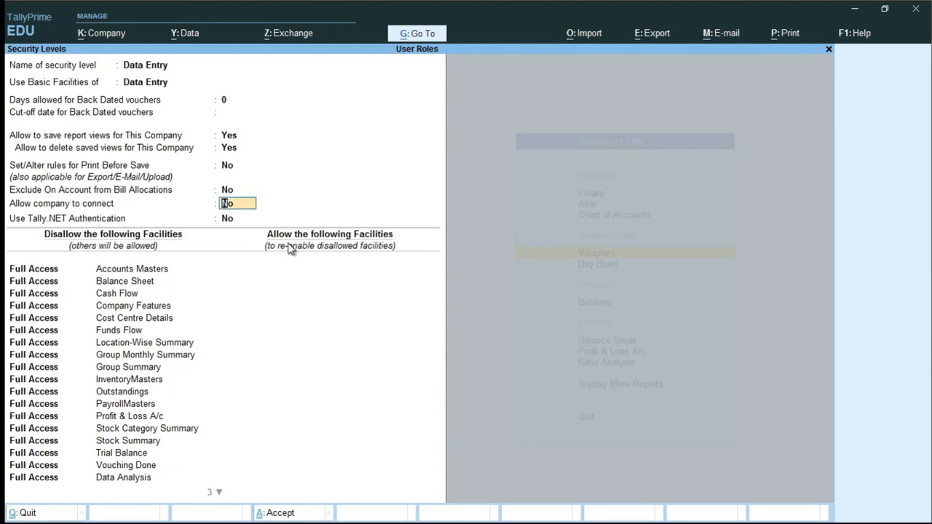
pyautogui.press('Return')
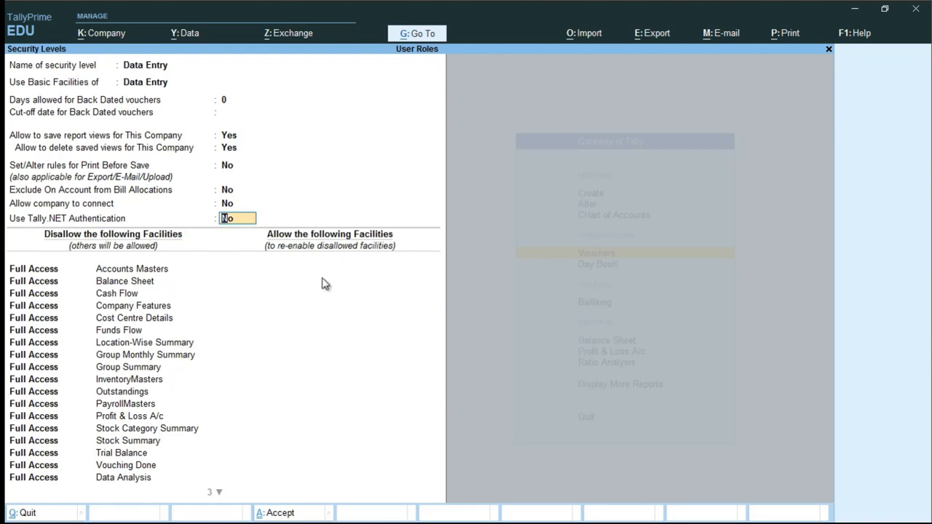
pyautogui.press('Return')
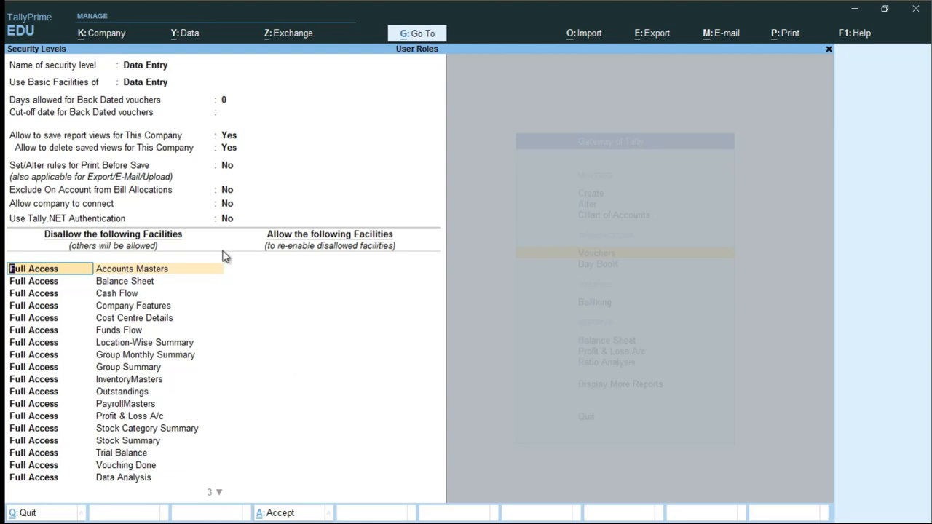
# - Try adding Full Access for Accounts Masters, then end the list and close the form
pyautogui.click(284, 268)
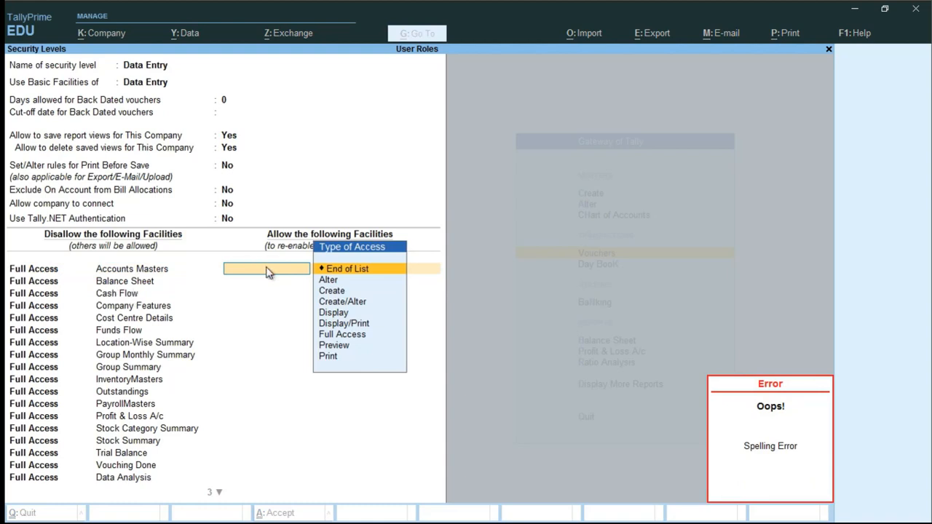
pyautogui.write('Ful')
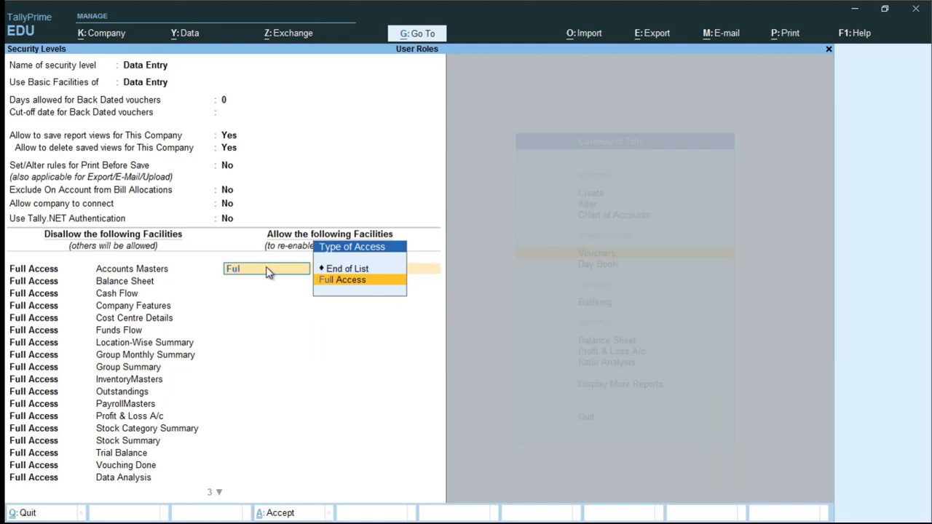
pyautogui.press('Return')
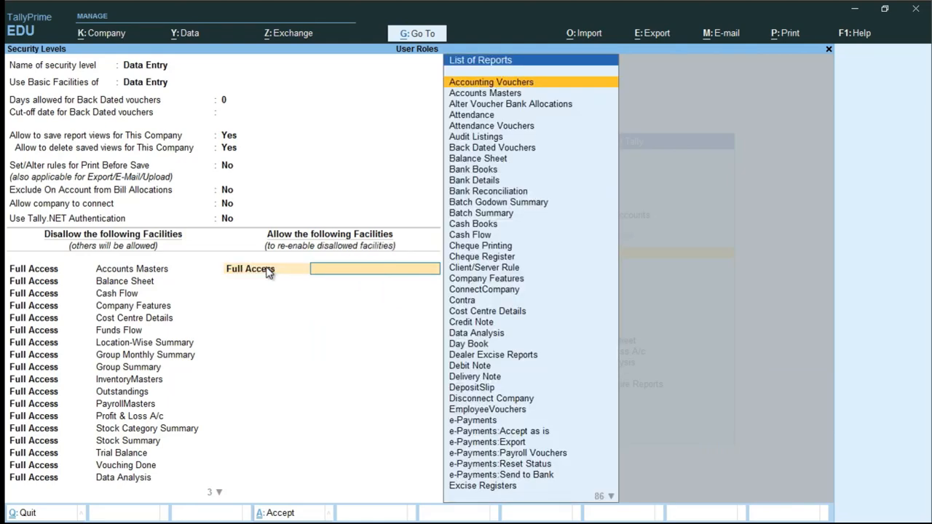
pyautogui.write('Acco')
pyautogui.press('Down')
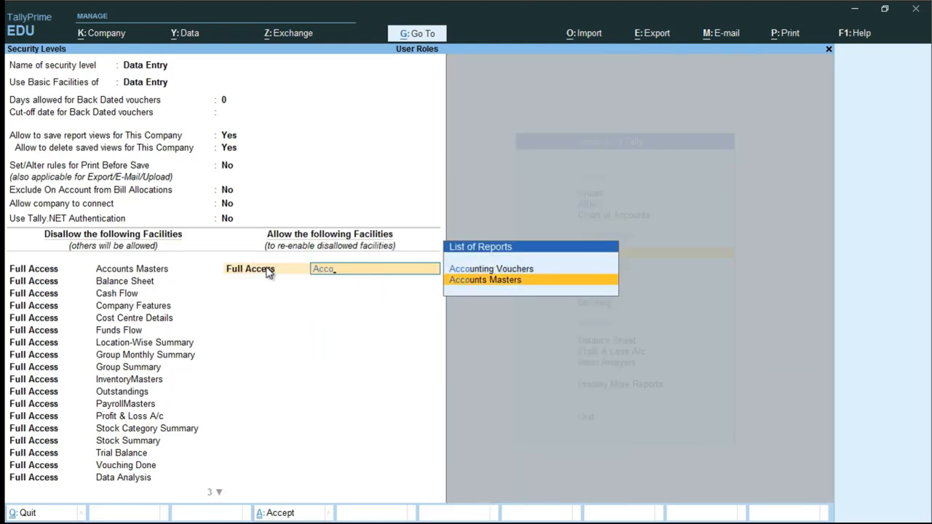
pyautogui.press('BackSpace')
pyautogui.press('BackSpace')
pyautogui.press('BackSpace')
pyautogui.press('BackSpace')
pyautogui.press('BackSpace')
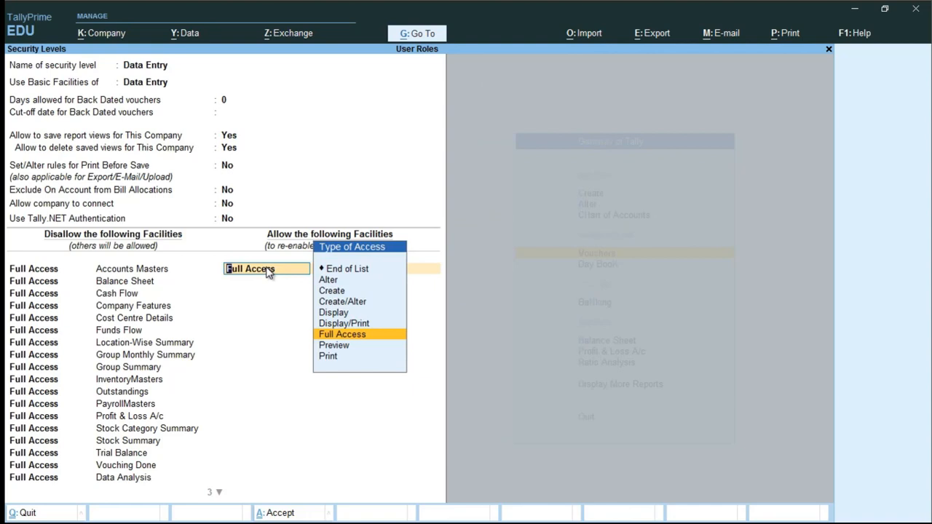
pyautogui.press('Up')
pyautogui.press('Up')
pyautogui.press('Up')
pyautogui.press('Up')
pyautogui.press('Up')
pyautogui.press('Up')
pyautogui.press('Return')
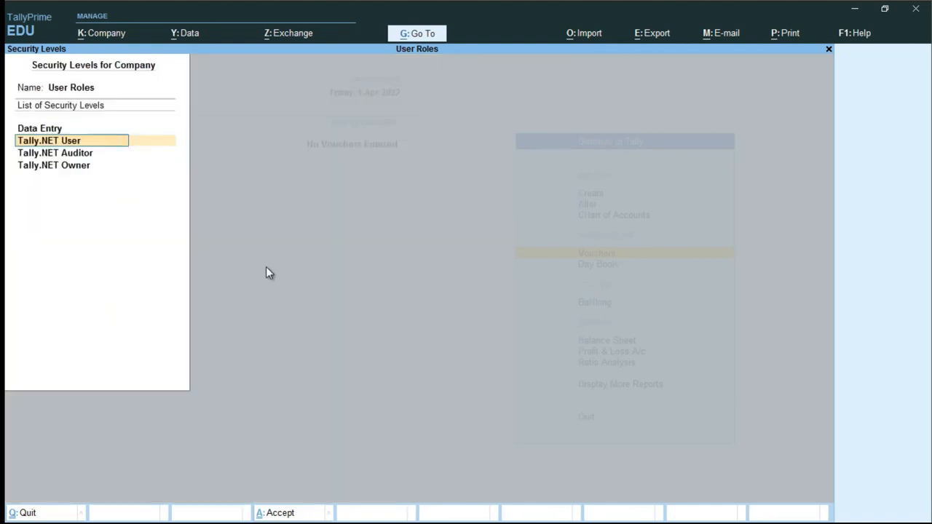
# - Reopen the Data Entry security level and quit it without saving
pyautogui.press('Up')
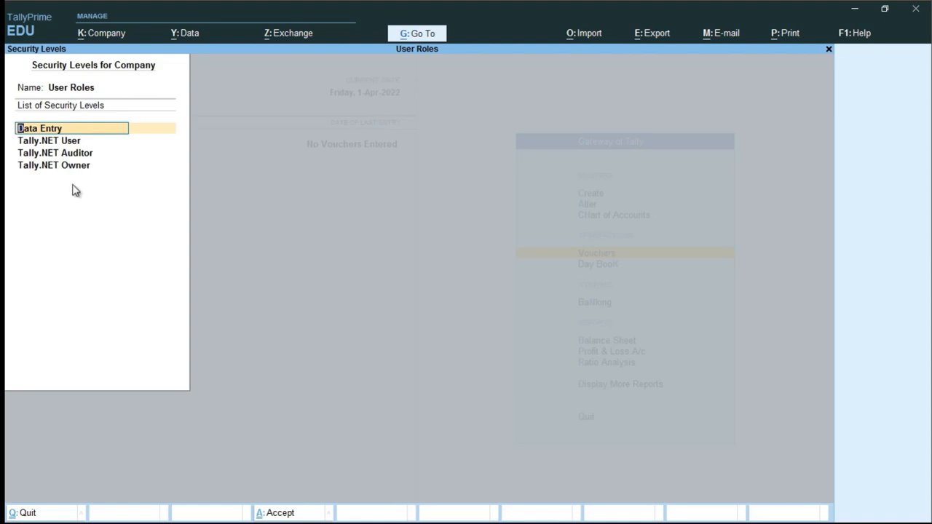
pyautogui.press('Return')
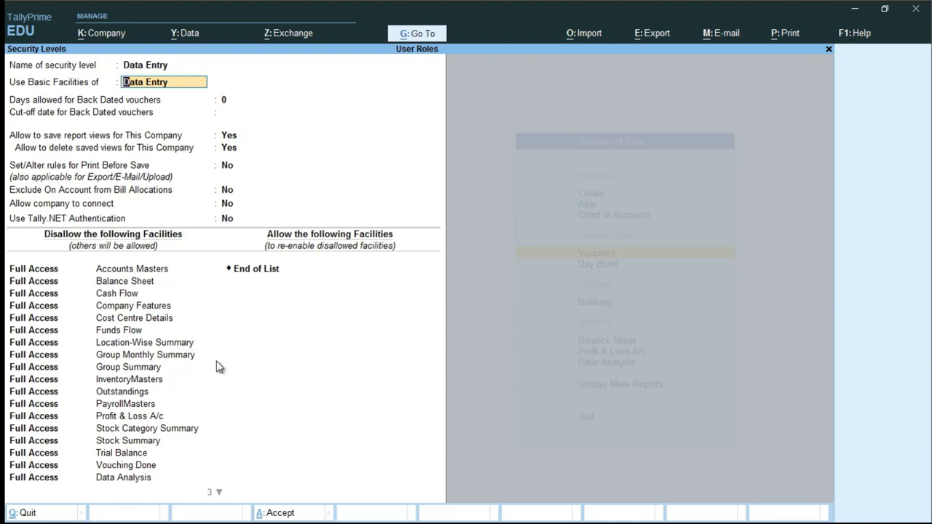
pyautogui.press('Escape')
pyautogui.press('Escape')
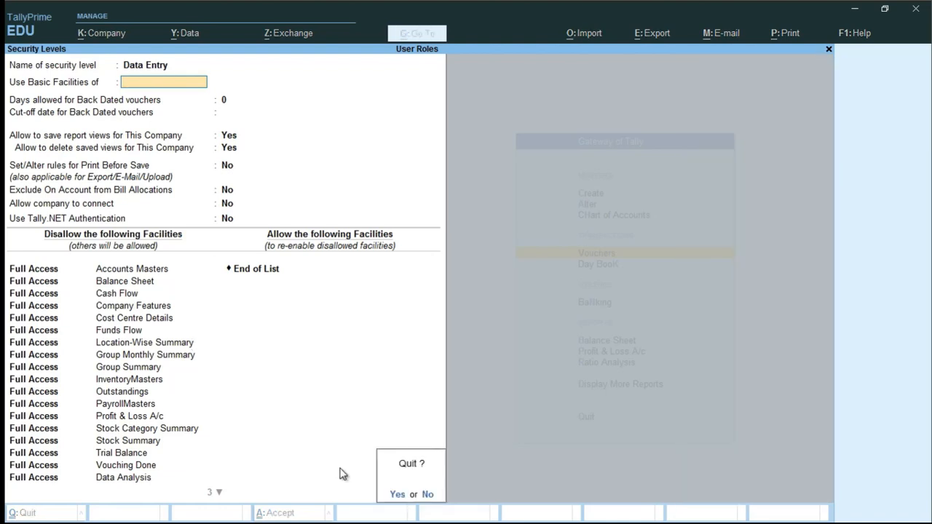
pyautogui.press('Return')
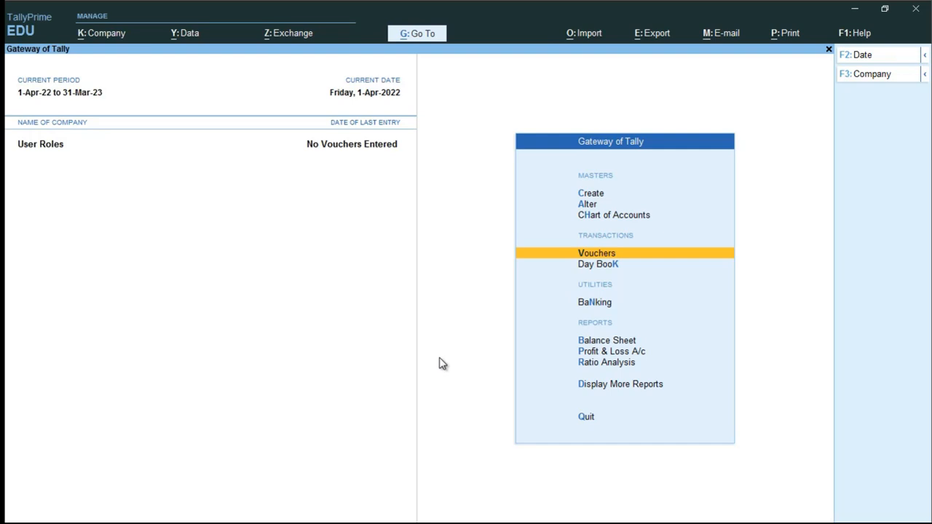
# - Open the Users and Passwords list from the company options
pyautogui.hotkey('alt', 'k')
pyautogui.press('Down')
pyautogui.press('Down')
pyautogui.press('Down')
pyautogui.press('Down')
pyautogui.press('Down')
pyautogui.press('Down')
pyautogui.press('Down')
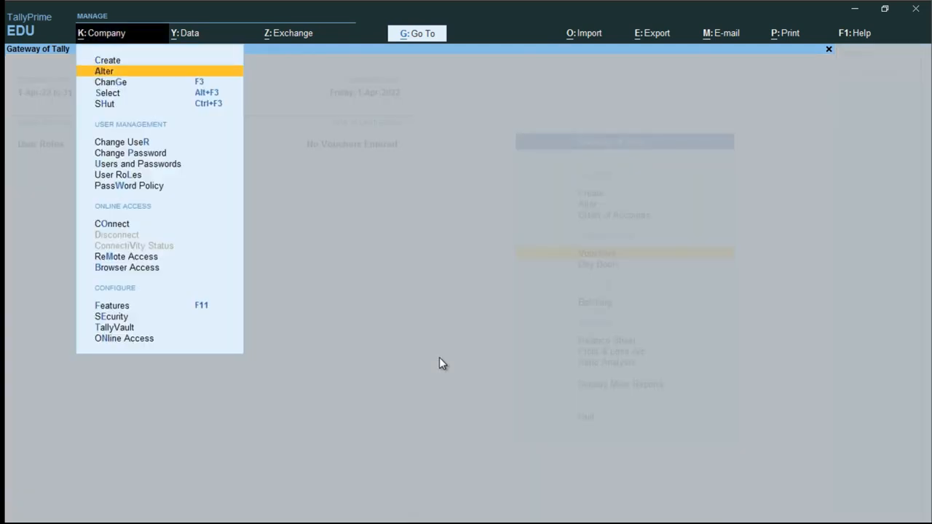
pyautogui.press('Down')
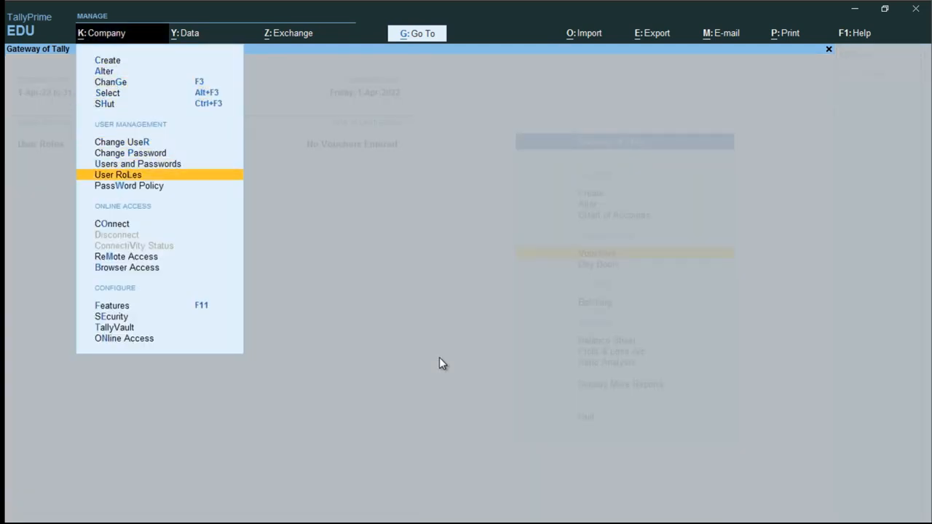
pyautogui.press('Up')
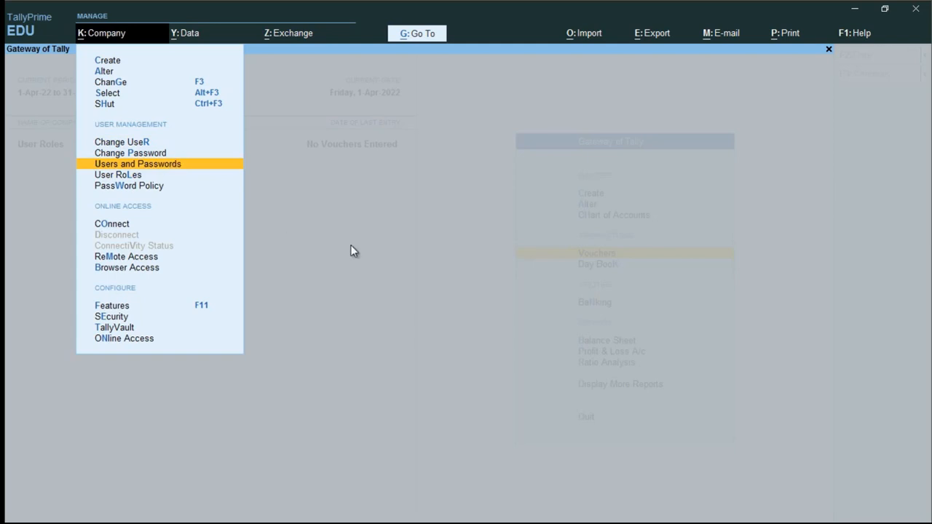
pyautogui.press('Return')
# - Add a Data Entry user, entering its username and password, and save the list
pyautogui.press('Down')
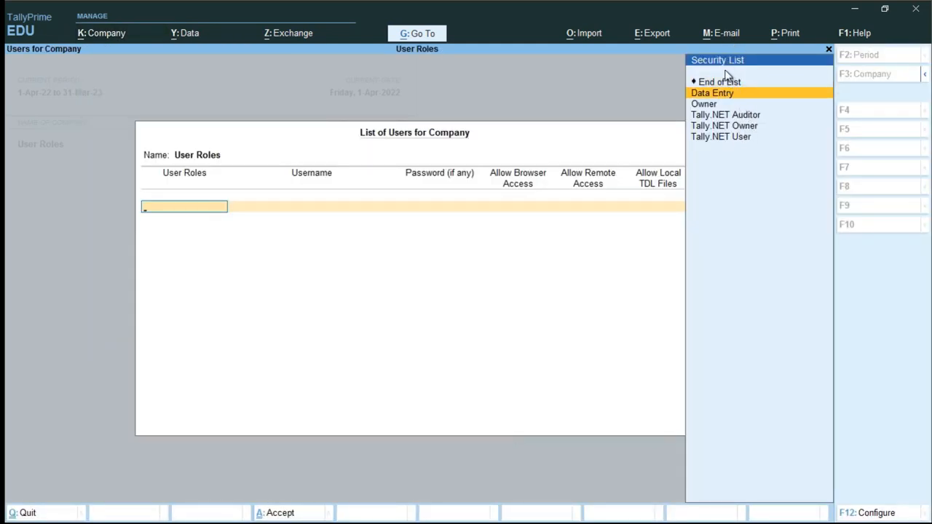
pyautogui.press('Return')
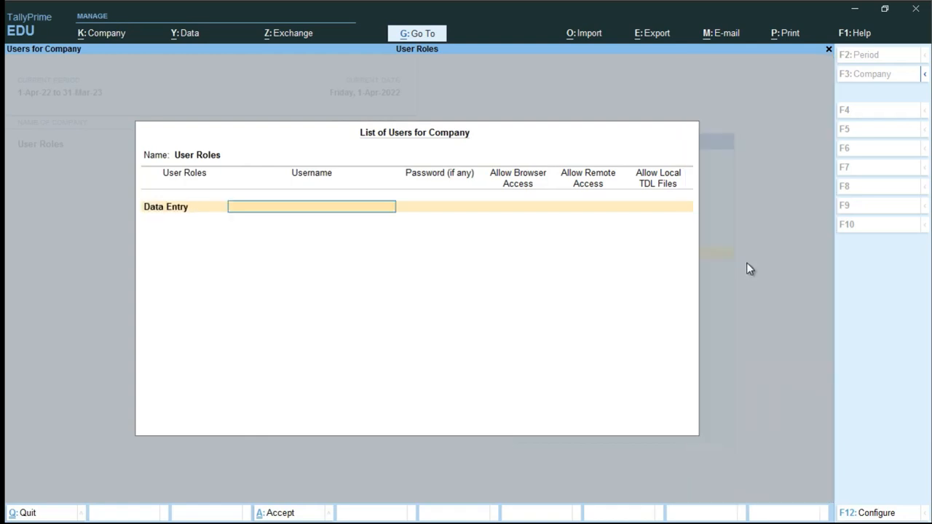
pyautogui.write('deepak')
pyautogui.press('Return')
pyautogui.write('d')
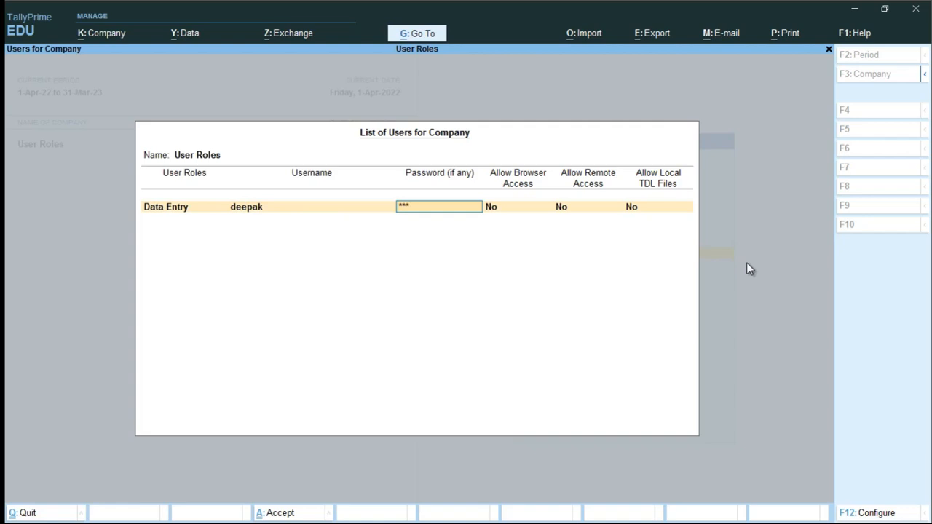
pyautogui.press('Return')
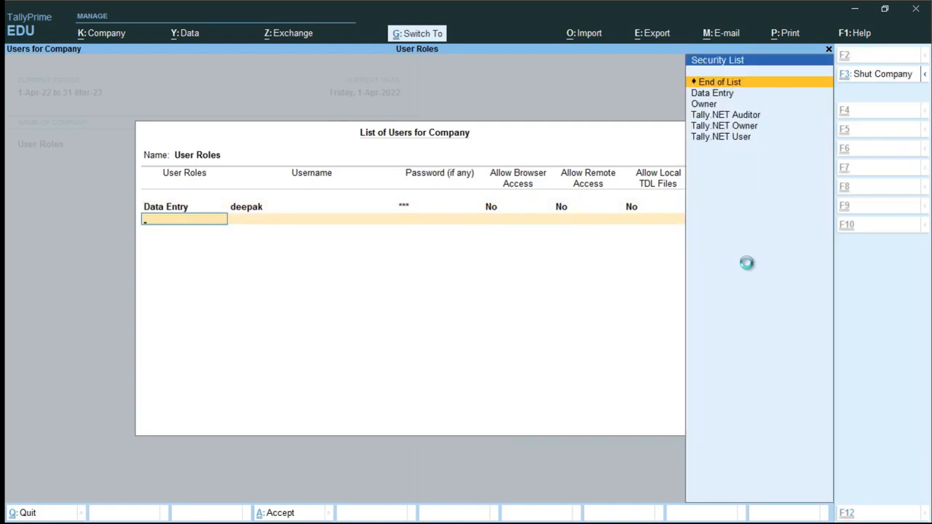
pyautogui.hotkey('ctrl', 'a')
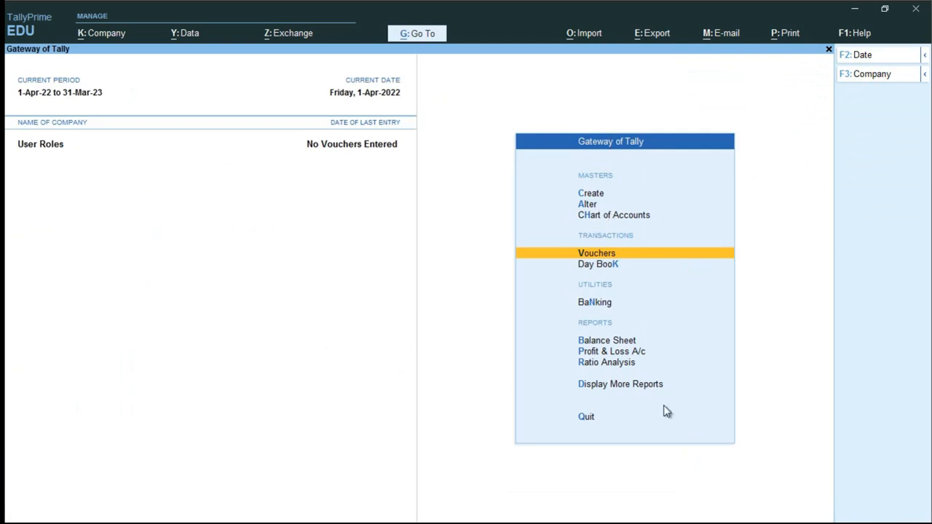
# - Use Change User to log in with the Data Entry user's username and password
pyautogui.hotkey('alt', 'k')
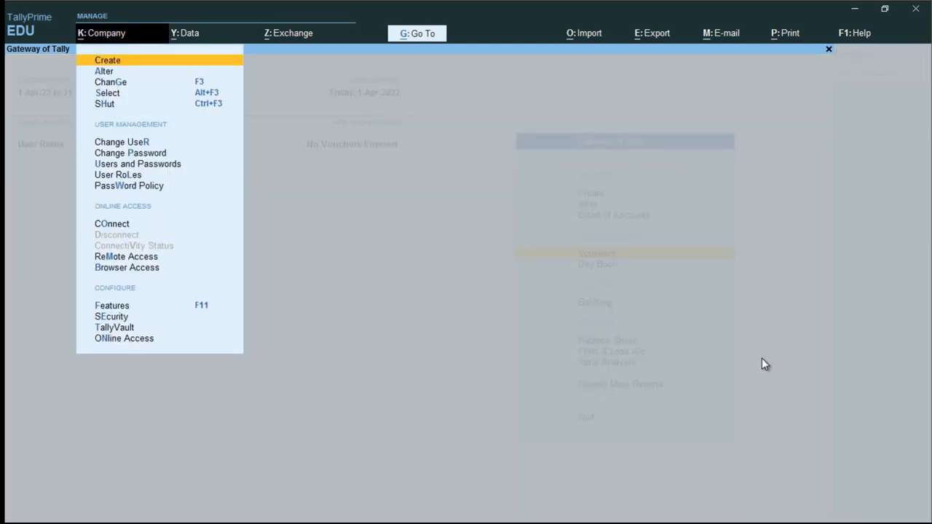
pyautogui.press('Down')
pyautogui.press('Down')
pyautogui.press('Down')
pyautogui.press('Down')
pyautogui.press('Down')
pyautogui.press('Down')
pyautogui.press('Up')
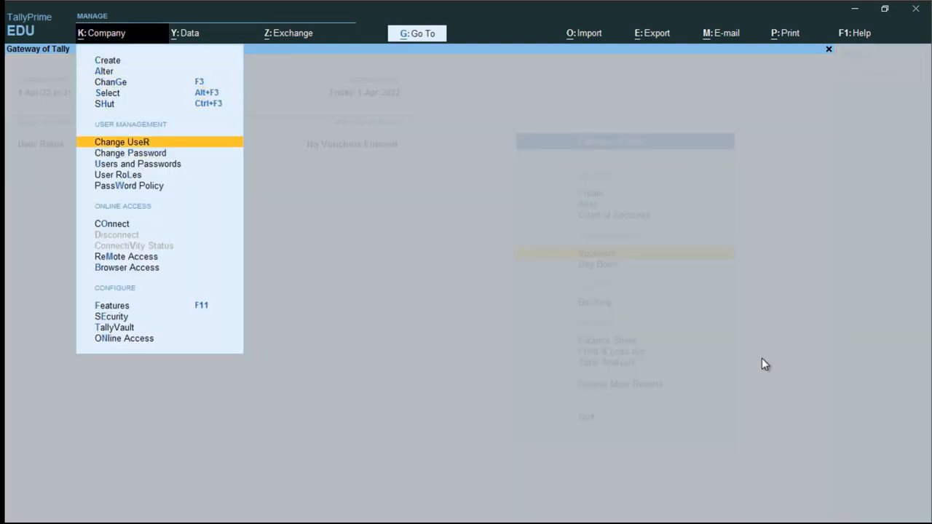
pyautogui.press('Return')
pyautogui.write('deepak')
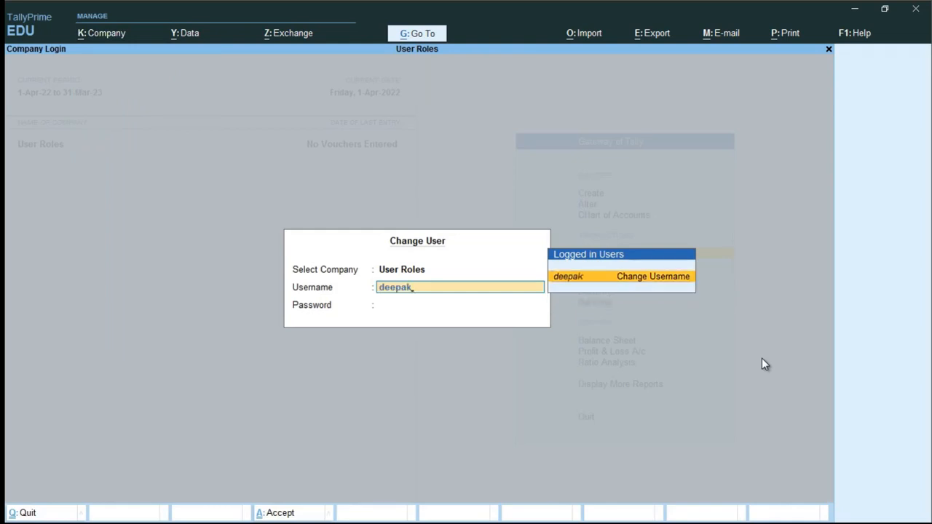
pyautogui.press('Return')
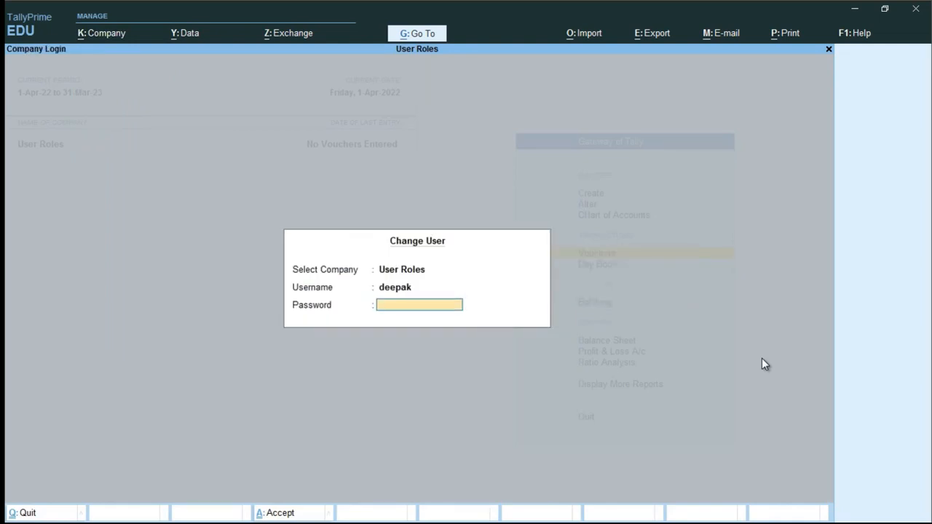
pyautogui.press('Return')
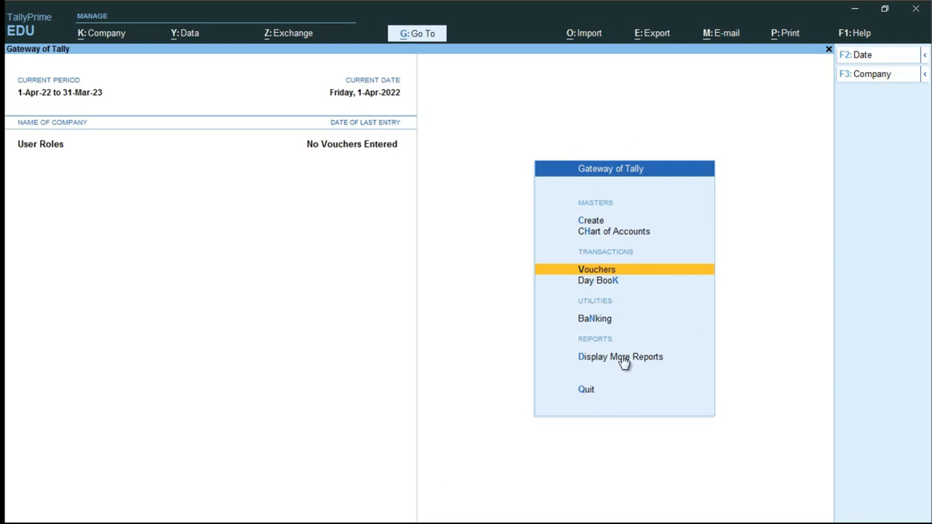
# - Check the Create list shows no masters for the Data Entry user, then switch to Notepad
pyautogui.press('Up')
pyautogui.press('Up')
pyautogui.press('Up')
pyautogui.press('Down')
pyautogui.press('Return')
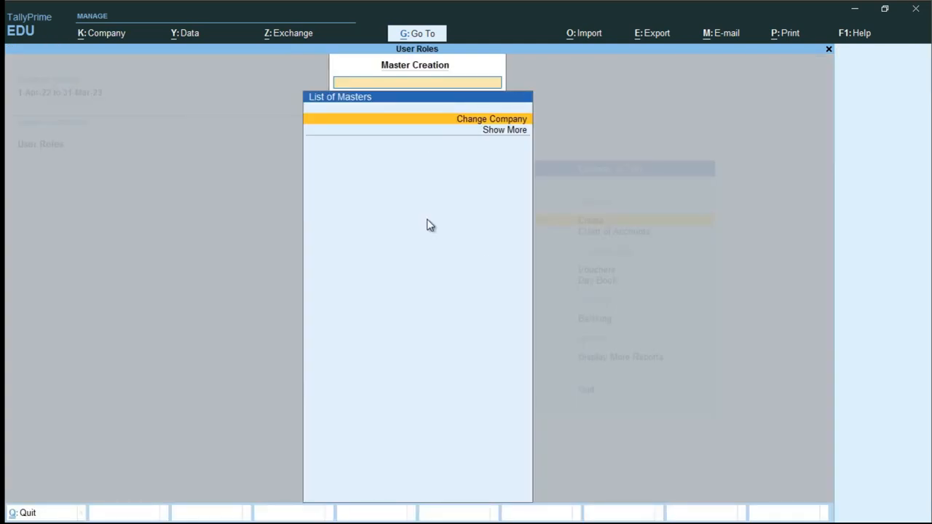
pyautogui.press('Escape')
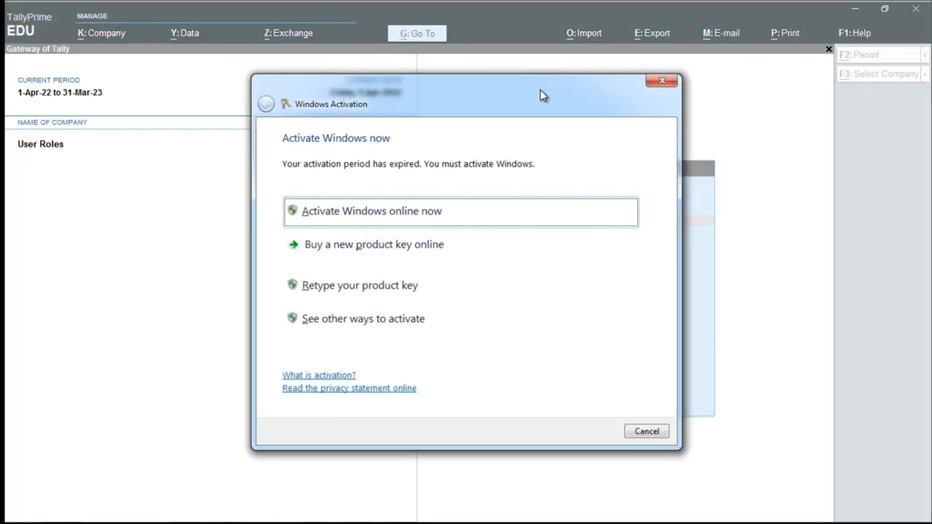
pyautogui.press('Escape')
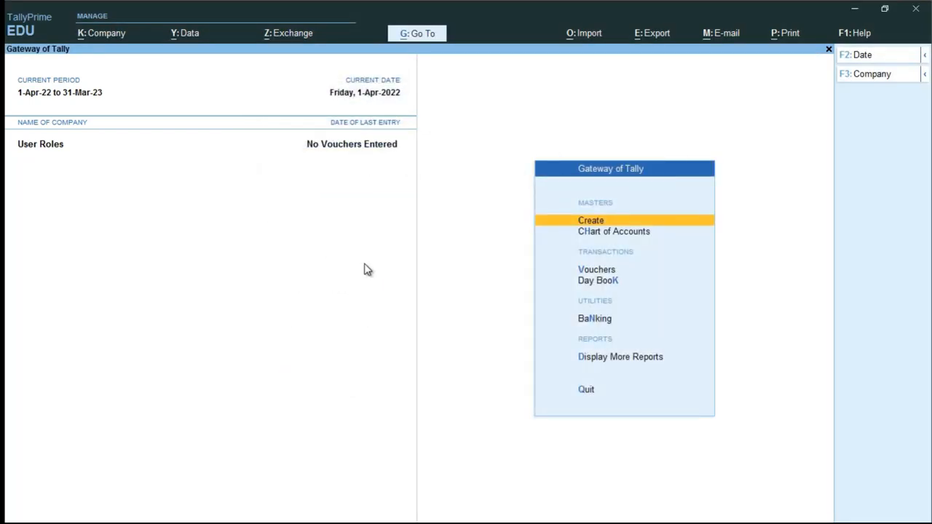
pyautogui.hotkey('alt', 'Tab')
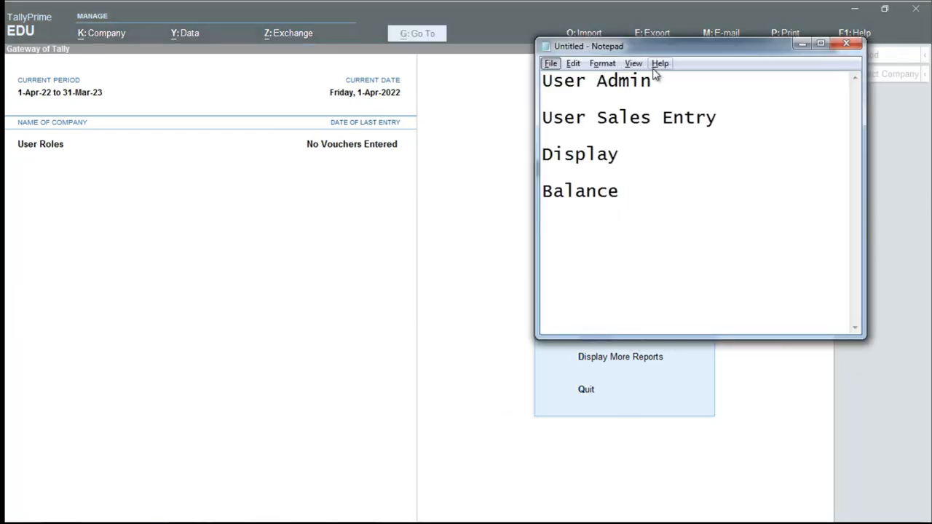
# - Review the User Sales Entry, Display and Balance notes in Notepad, then return to TallyPrime
pyautogui.moveTo(720, 120); pyautogui.dragTo(491, 109)
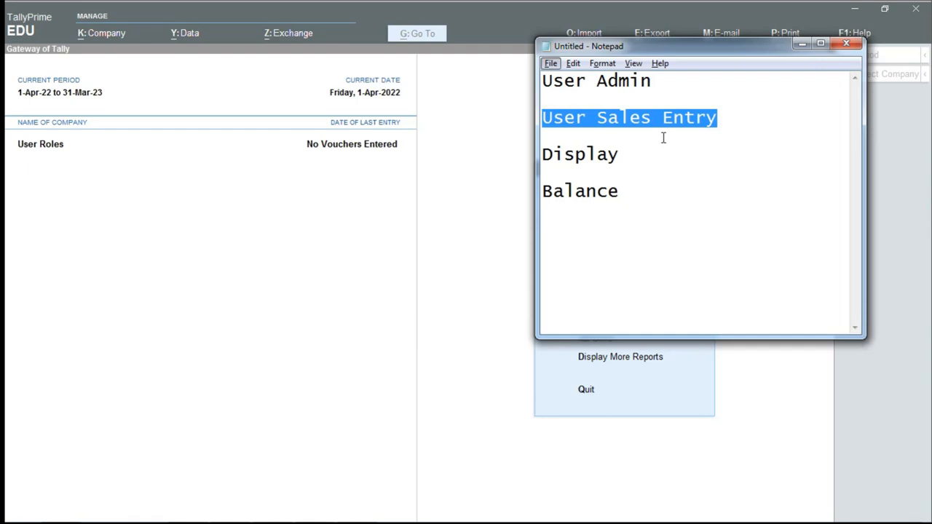
pyautogui.moveTo(656, 200); pyautogui.dragTo(433, 98)
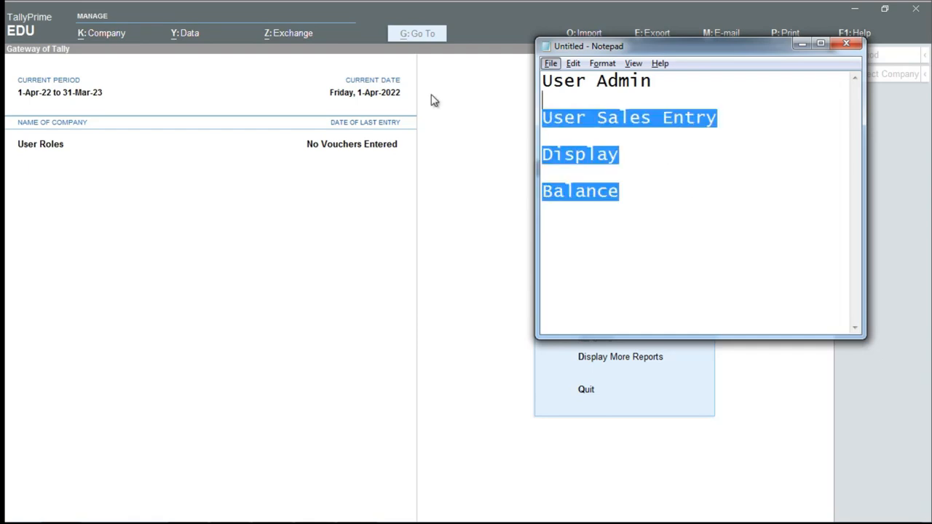
pyautogui.click(610, 191)
pyautogui.moveTo(629, 193); pyautogui.dragTo(501, 136)
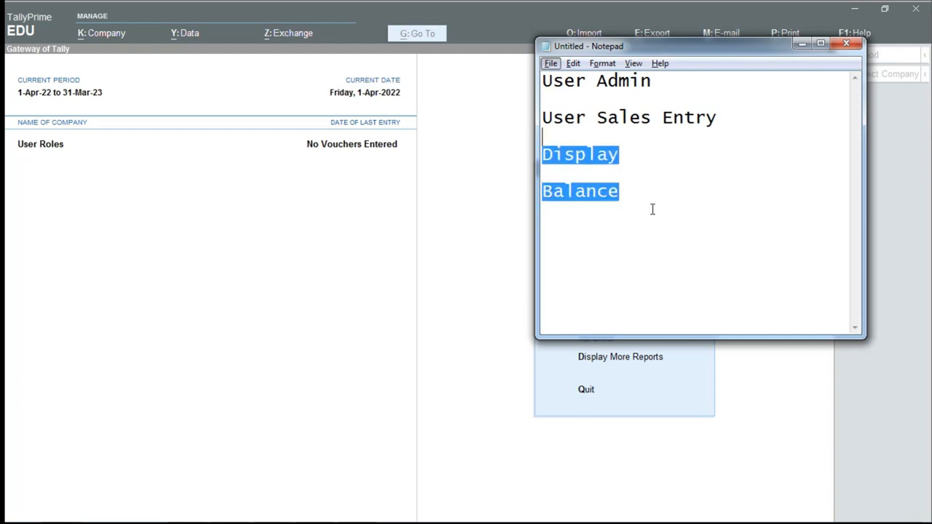
pyautogui.click(676, 220)
pyautogui.hotkey('alt', 'Tab')
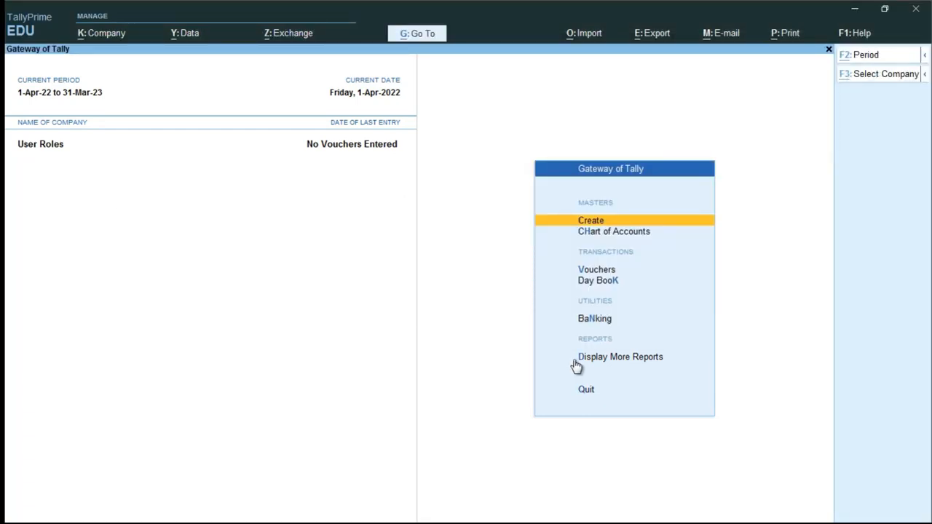
# - Change the logged-in user to admin and enter the administrator password
pyautogui.hotkey('alt', 'k')
pyautogui.press('Down')
pyautogui.press('Down')
pyautogui.press('Down')
pyautogui.press('Down')
pyautogui.press('Up')
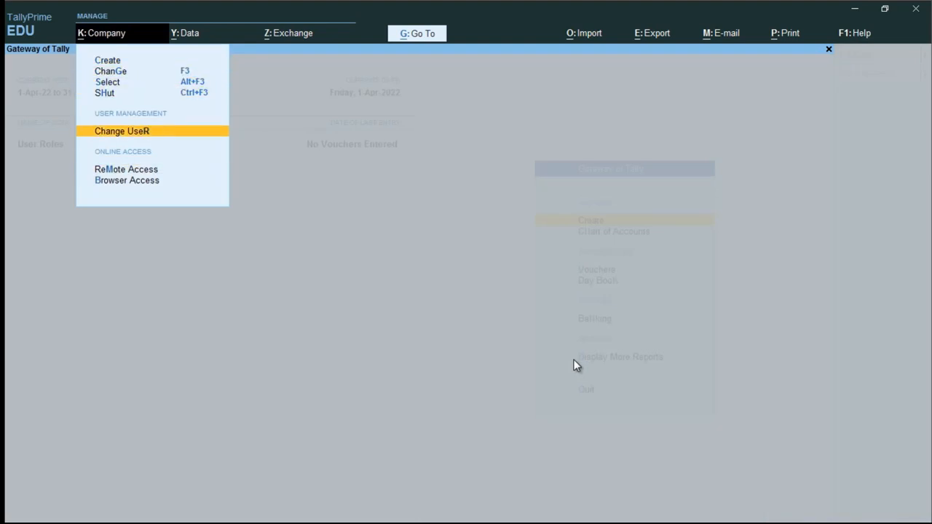
pyautogui.press('Return')
pyautogui.write('admin')
pyautogui.press('Return')
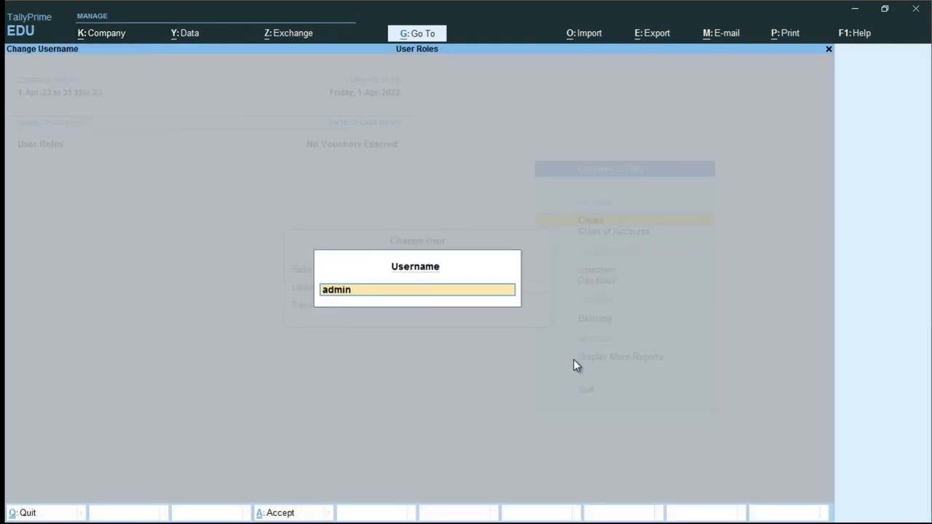
pyautogui.write('a')
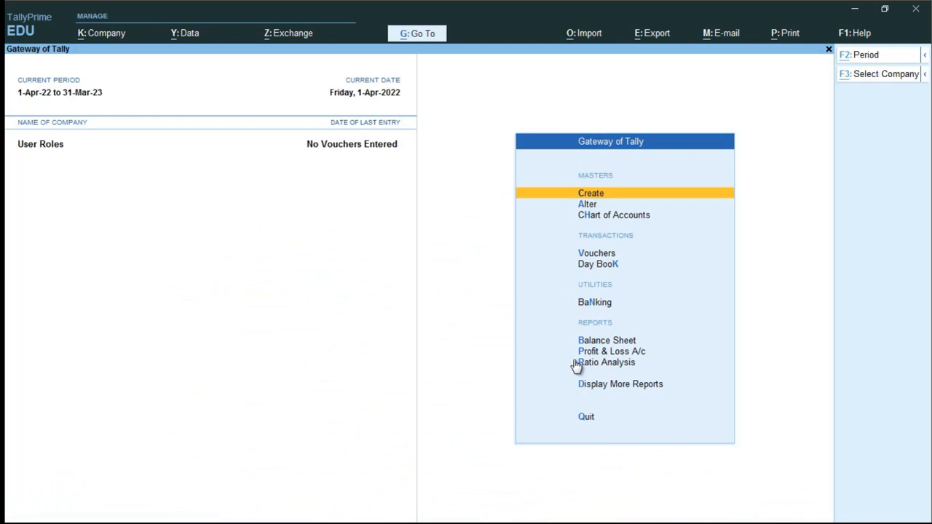
# - Review the company's Users and Passwords list, then quit back to the Company menu
pyautogui.hotkey('alt', 'k')
pyautogui.press('Down')
pyautogui.press('Down')
pyautogui.press('Down')
pyautogui.press('Down')
pyautogui.press('Down')
pyautogui.press('Down')
pyautogui.press('Down')
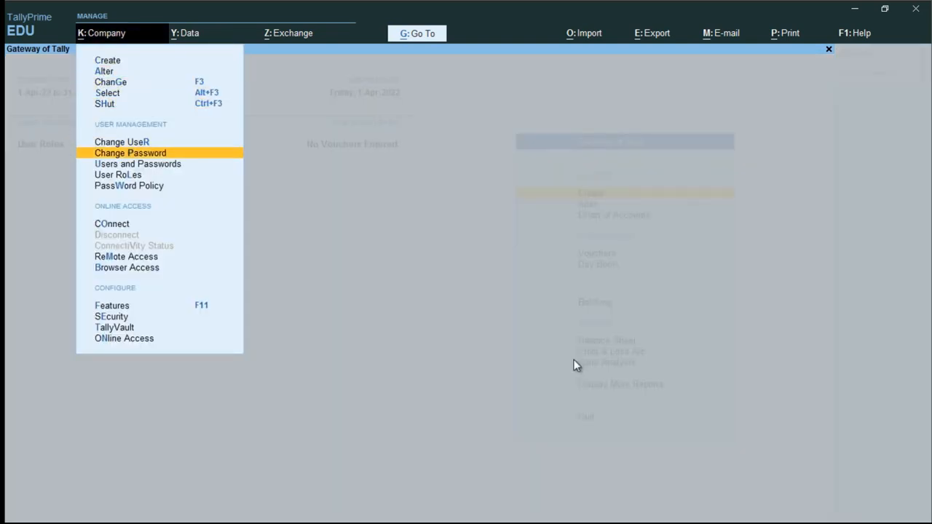
pyautogui.press('Return')
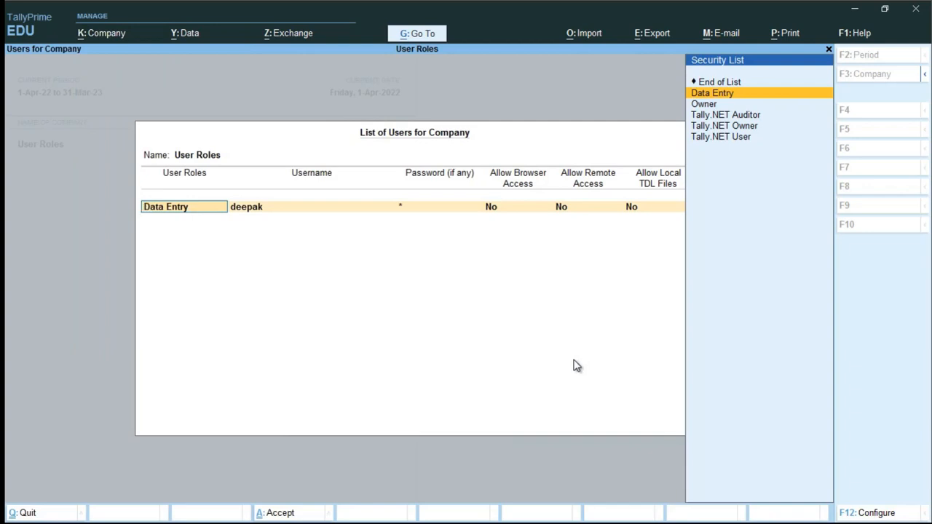
pyautogui.press('Escape')
pyautogui.press('y')
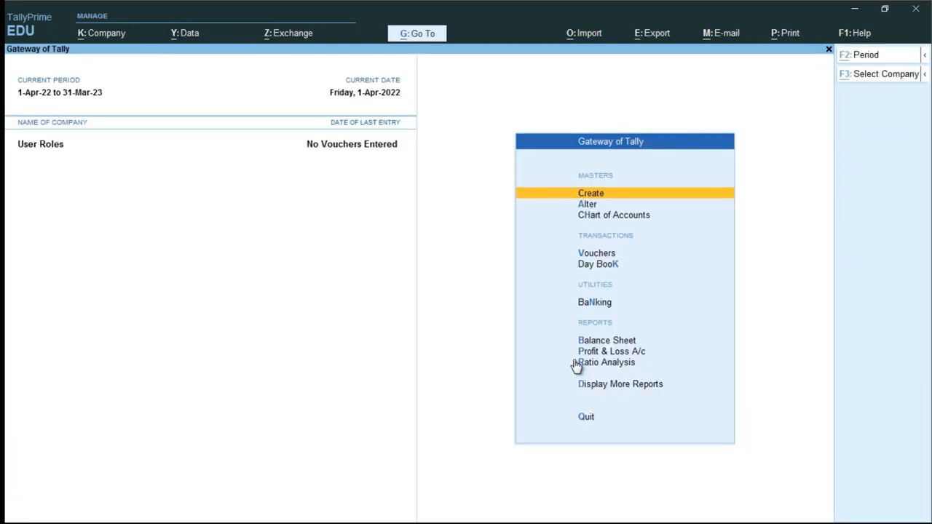
pyautogui.hotkey('alt', 'k')
pyautogui.press('Up')
pyautogui.press('Down')
pyautogui.press('Down')
pyautogui.press('Down')
pyautogui.press('Down')
pyautogui.press('Down')
pyautogui.press('Down')
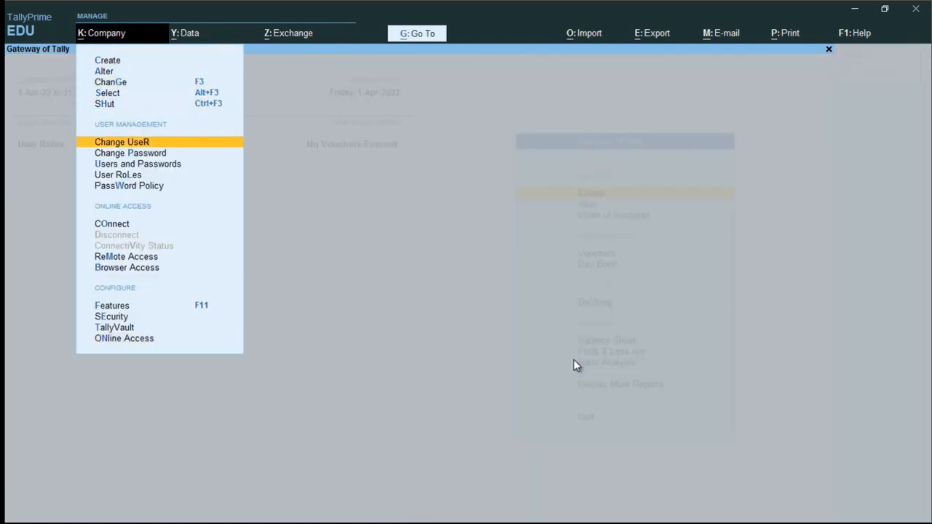
# - In User Roles, accept the existing Data Entry and Tally.NET security levels unchanged
pyautogui.press('Down')
pyautogui.press('Down')
pyautogui.press('Down')
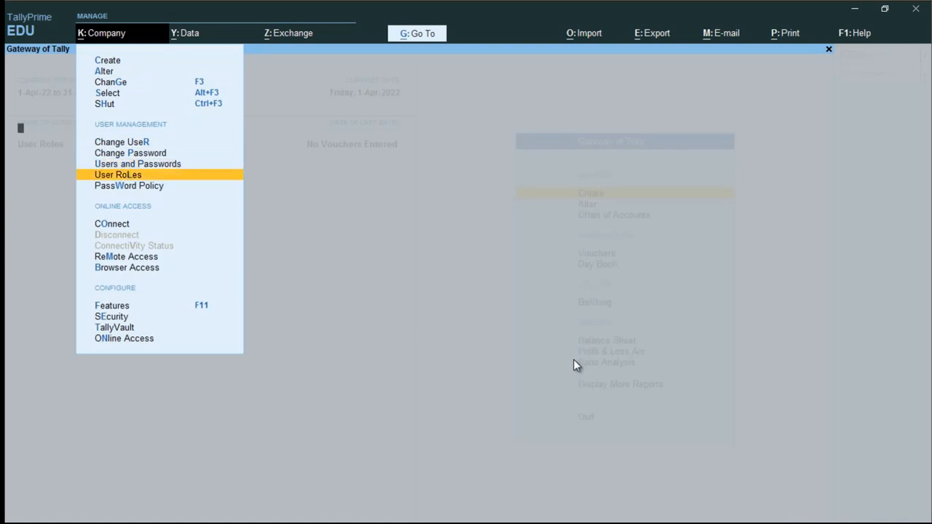
pyautogui.press('Return')
pyautogui.press('Return')
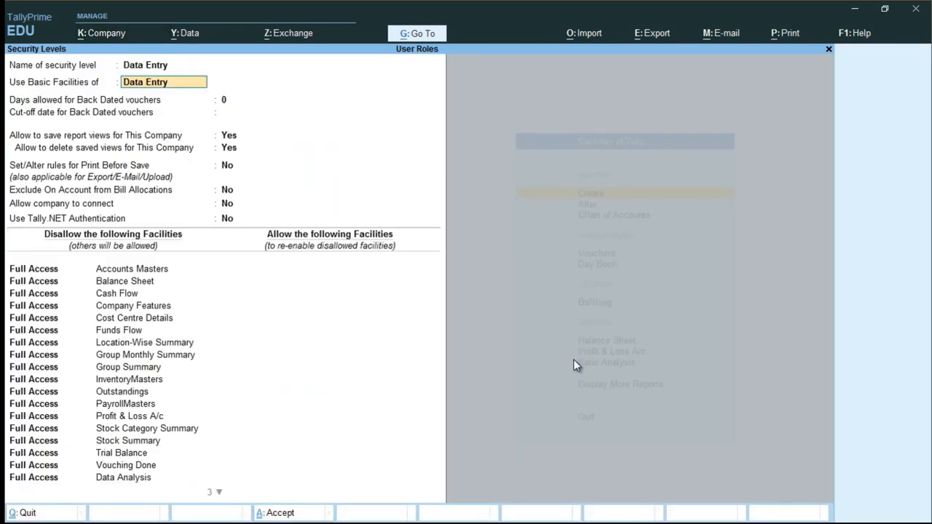
pyautogui.hotkey('ctrl', 'a')
pyautogui.press('Return')
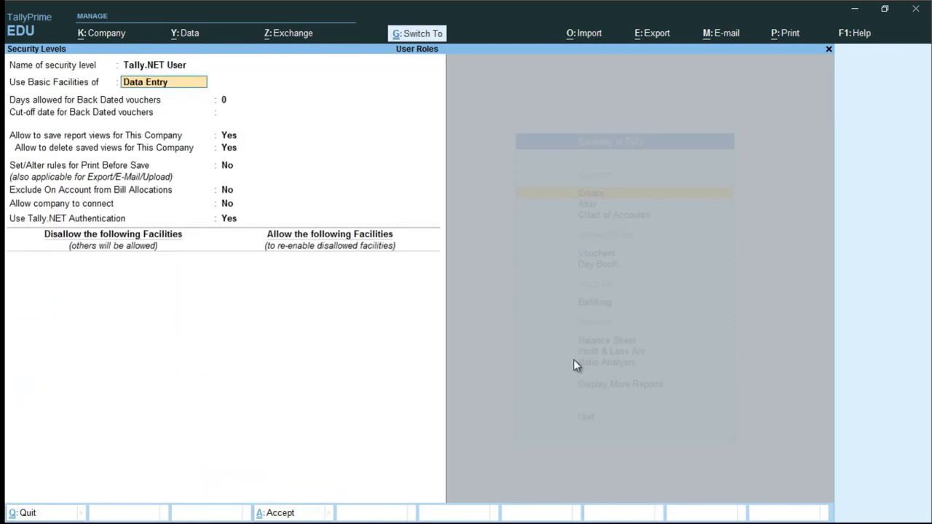
pyautogui.hotkey('ctrl', 'a')
pyautogui.press('Return')
pyautogui.hotkey('ctrl', 'a')
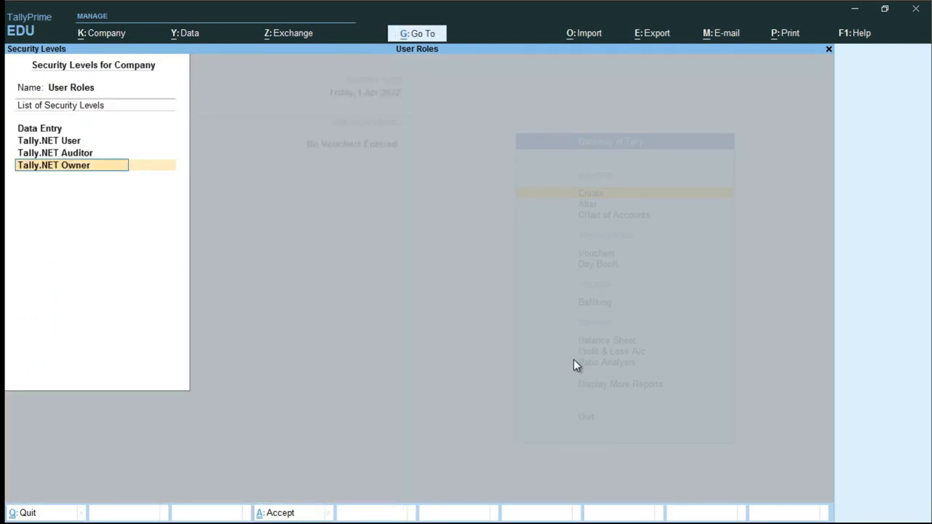
pyautogui.press('Return')
pyautogui.hotkey('ctrl', 'a')
# - Add a Salesman security level using the basic facilities of Data Entry
pyautogui.write('S')
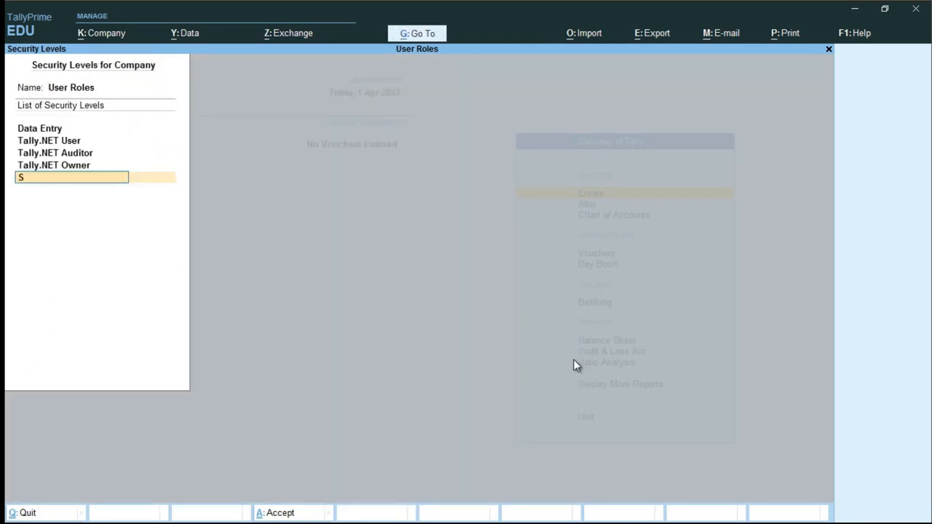
pyautogui.write('alesman')
pyautogui.press('Return')
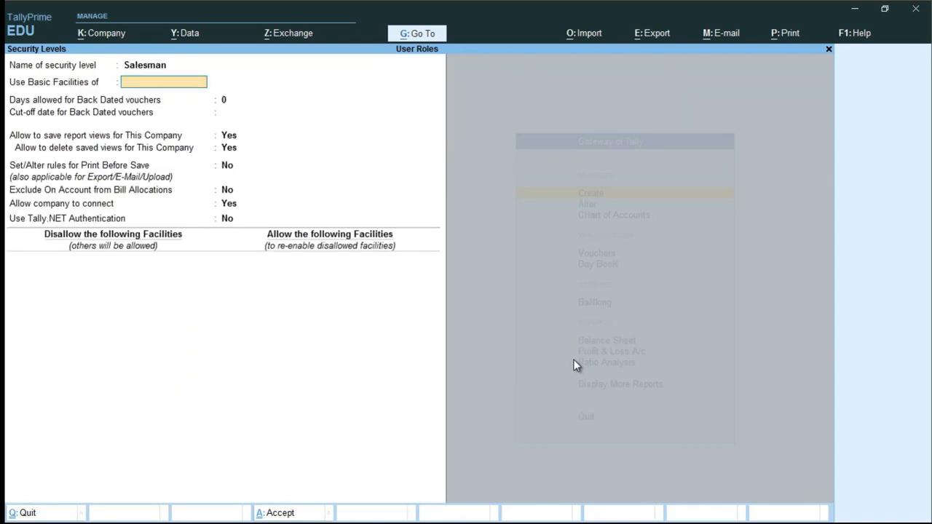
pyautogui.write('Data')
pyautogui.press('Return')
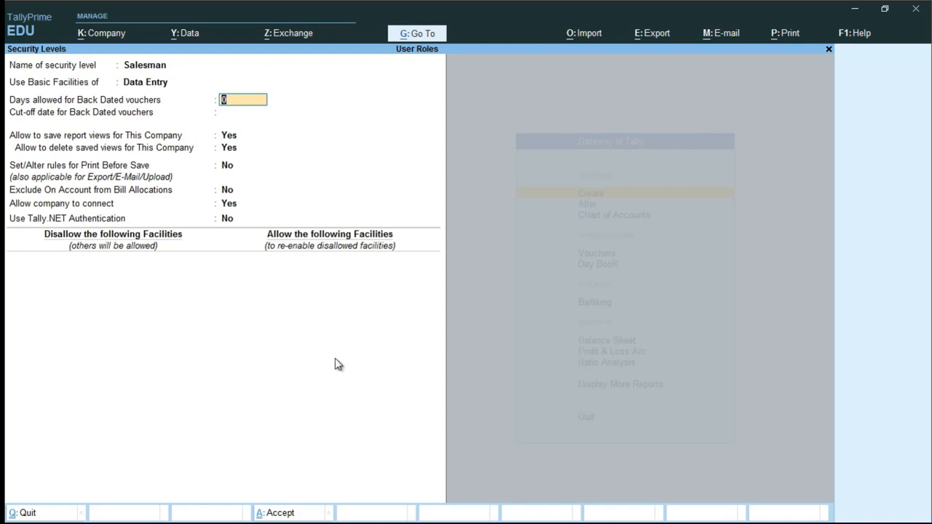
pyautogui.press('Return')
pyautogui.press('Return')
pyautogui.press('Return')
pyautogui.press('Return')
pyautogui.press('Return')
pyautogui.press('Return')
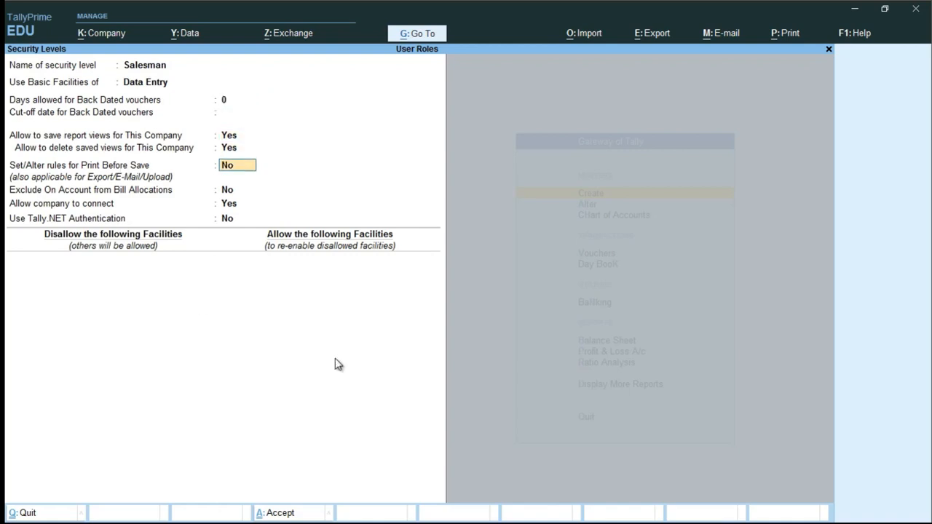
pyautogui.press('Return')
pyautogui.press('Return')
pyautogui.press('Return')
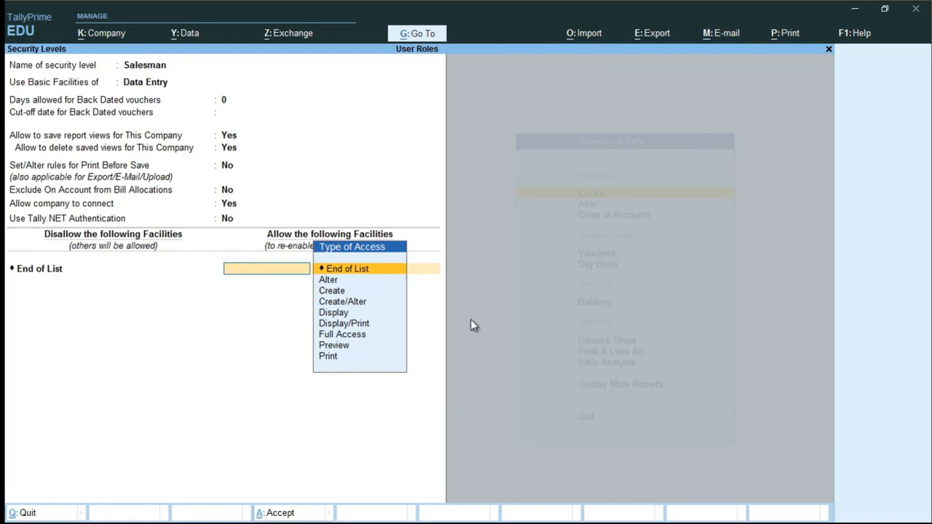
# - Disallow Full Access to Vouchers for Salesman, leaving no extra allowed facilities
pyautogui.press('Down')
pyautogui.press('Down')
pyautogui.press('Down')
pyautogui.press('Down')
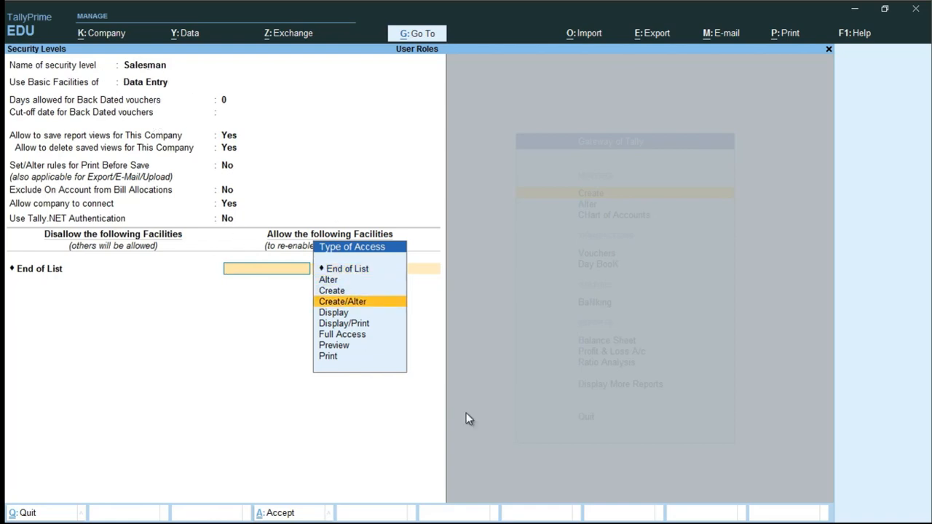
pyautogui.press('Return')
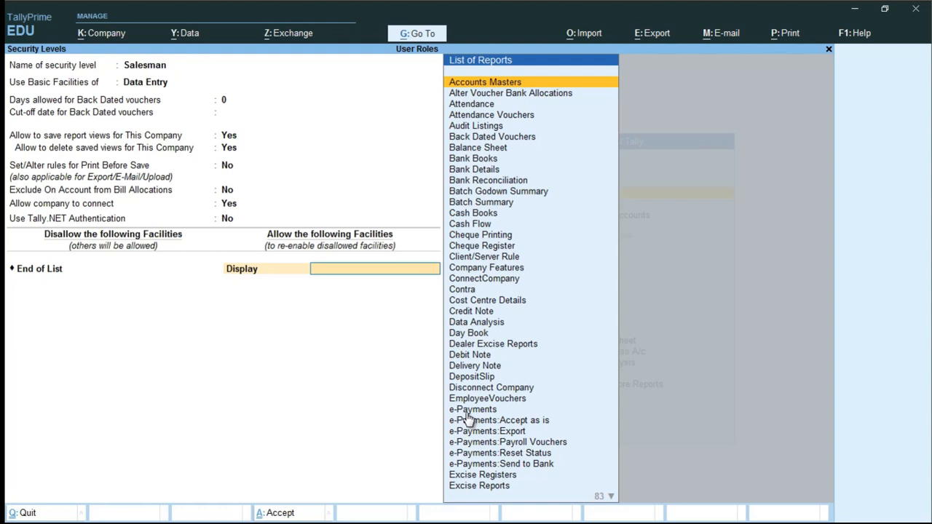
pyautogui.press('Escape')
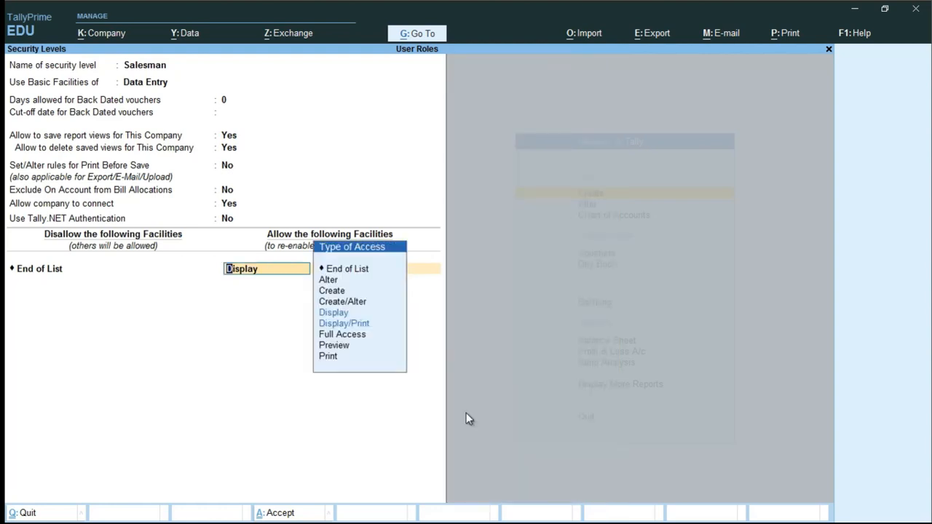
pyautogui.press('Escape')
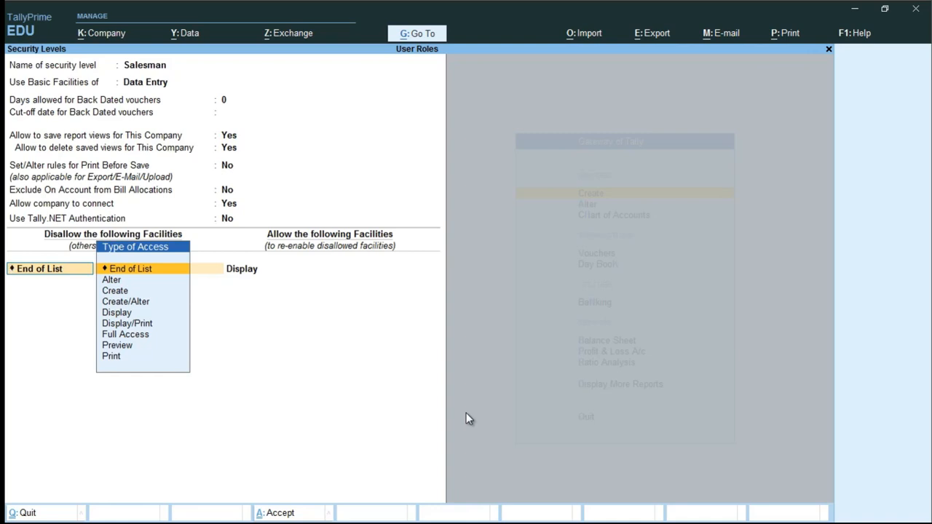
pyautogui.write('Ful')
pyautogui.press('Return')
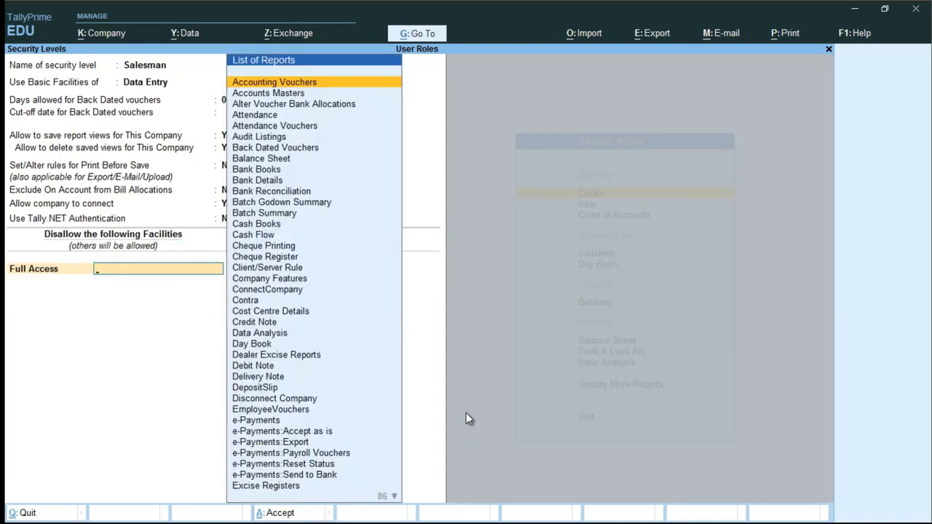
pyautogui.write('Vouc')
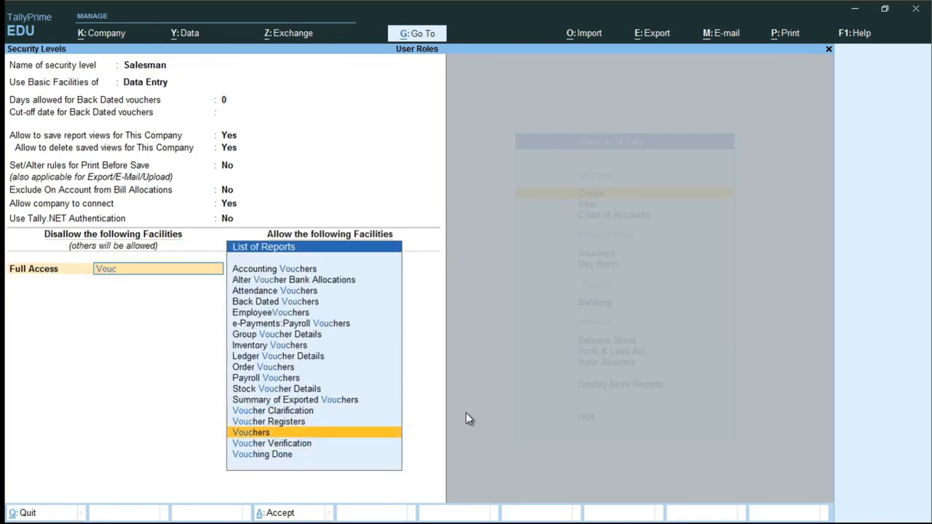
pyautogui.press('Return')
pyautogui.press('BackSpace')
pyautogui.press('Return')
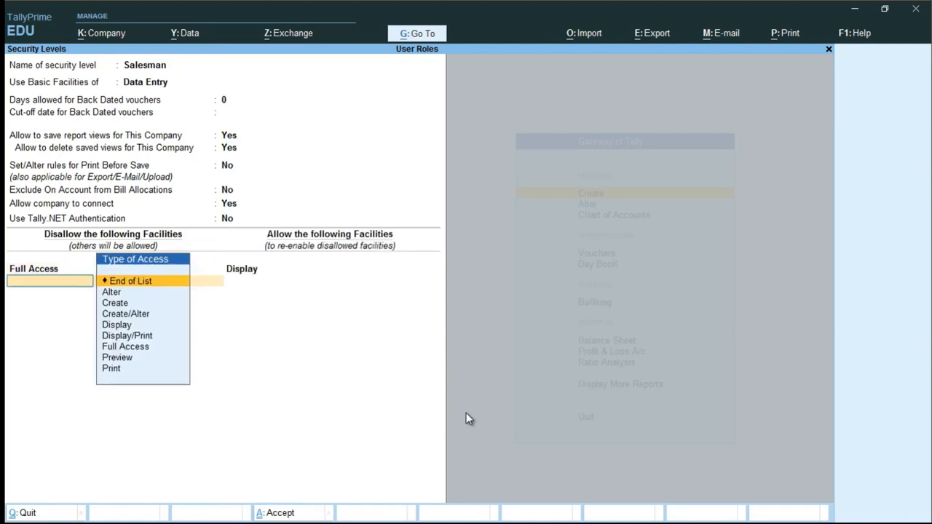
pyautogui.press('Return')
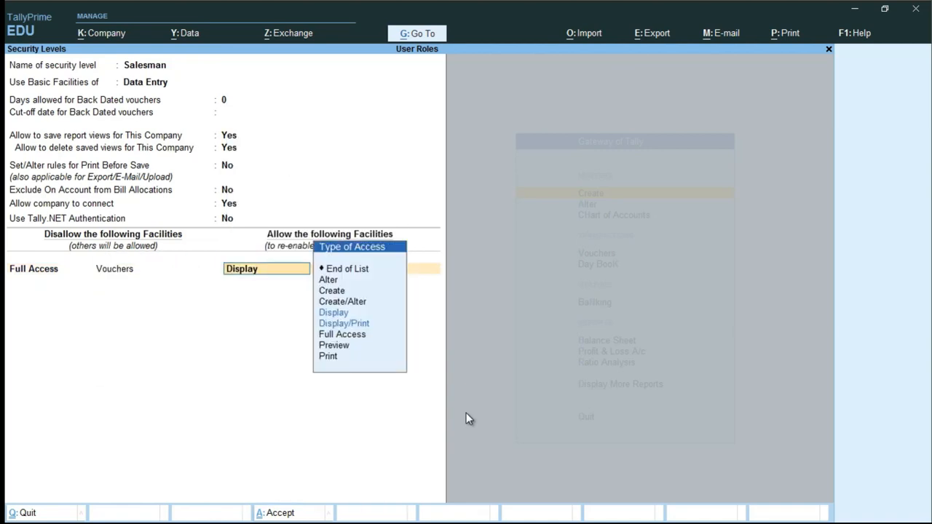
pyautogui.press('BackSpace')
pyautogui.press('Return')
# - Recheck the Salesman level settings and save the security levels list
pyautogui.press('Up')
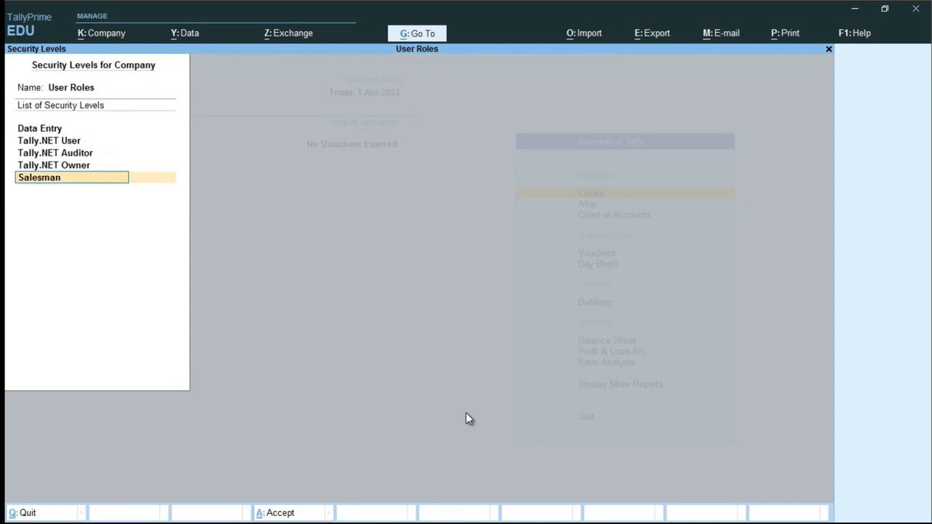
pyautogui.press('Return')
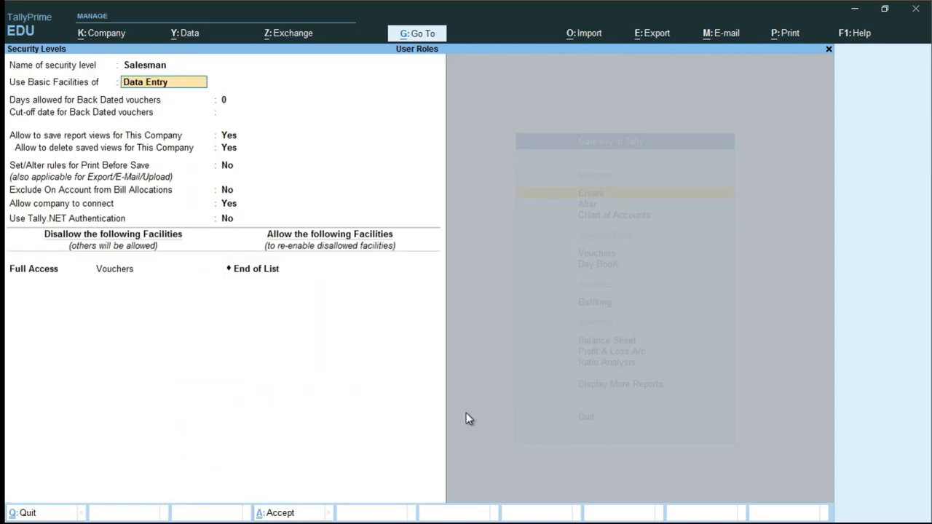
pyautogui.press('ctrl')
pyautogui.press('ctrl')
pyautogui.hotkey('ctrl', 'a')
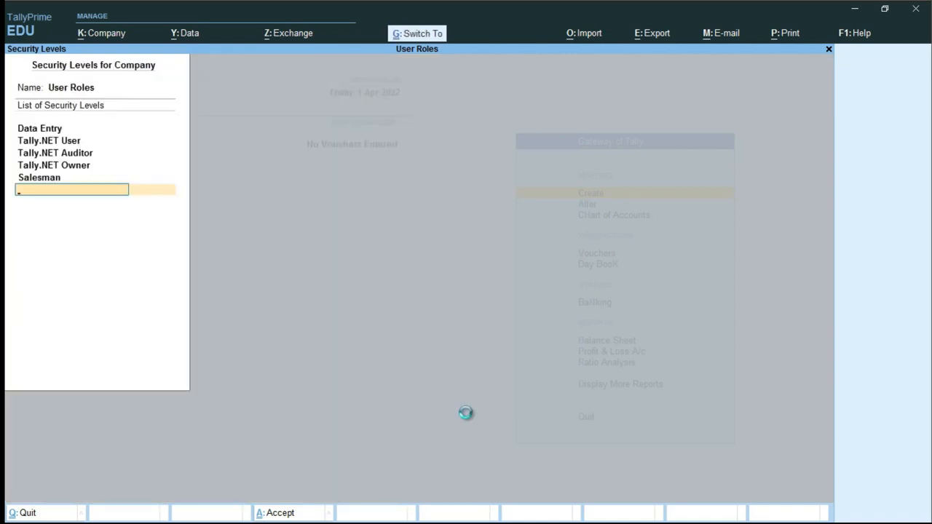
pyautogui.hotkey('ctrl', 'a')
# - In Users and Passwords, add a new user row with the Salesman role
pyautogui.hotkey('alt', 'k')
pyautogui.press('Down')
pyautogui.press('Down')
pyautogui.press('Down')
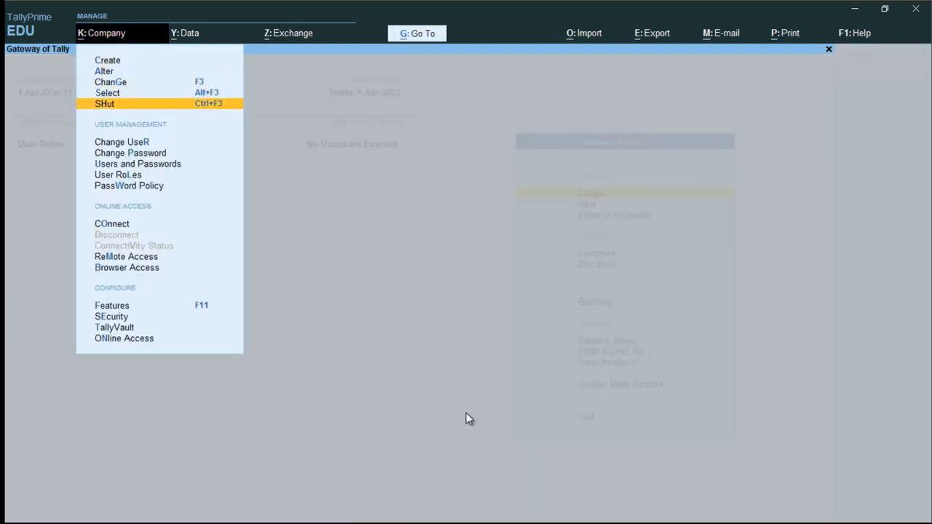
pyautogui.press('Down')
pyautogui.press('Down')
pyautogui.press('Down')
pyautogui.press('Down')
pyautogui.press('Up')
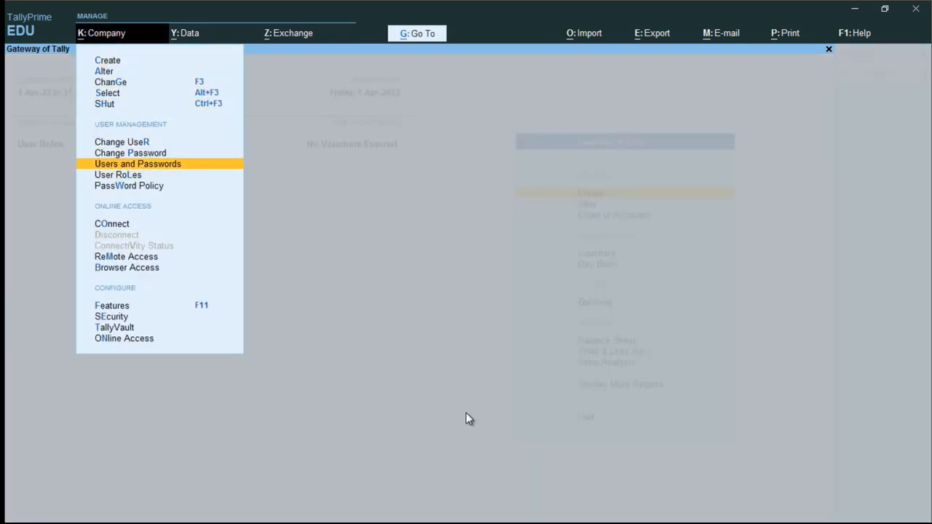
pyautogui.press('Return')
pyautogui.press('Return')
pyautogui.press('Return')
pyautogui.press('Return')
pyautogui.press('Return')
pyautogui.press('Return')
pyautogui.press('Return')
pyautogui.press('Return')
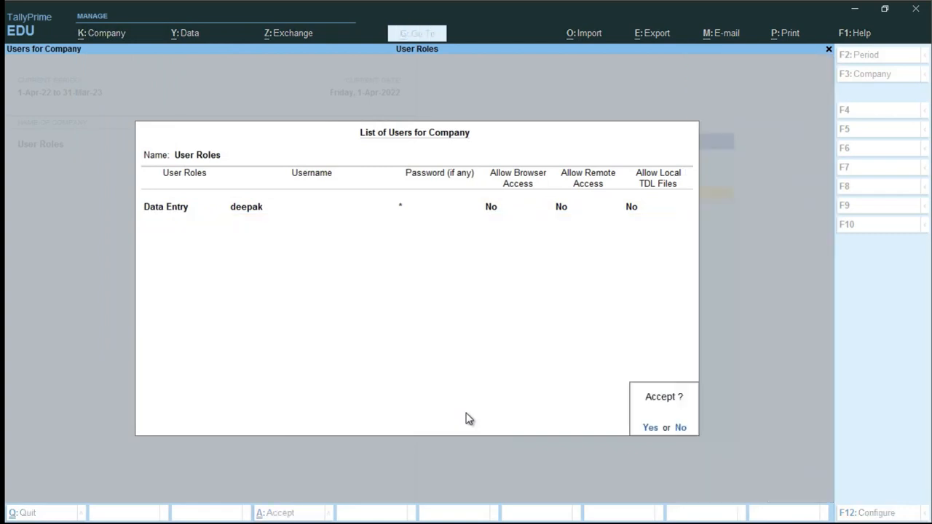
pyautogui.press('Escape')
pyautogui.press('Return')
pyautogui.press('Down')
pyautogui.press('Down')
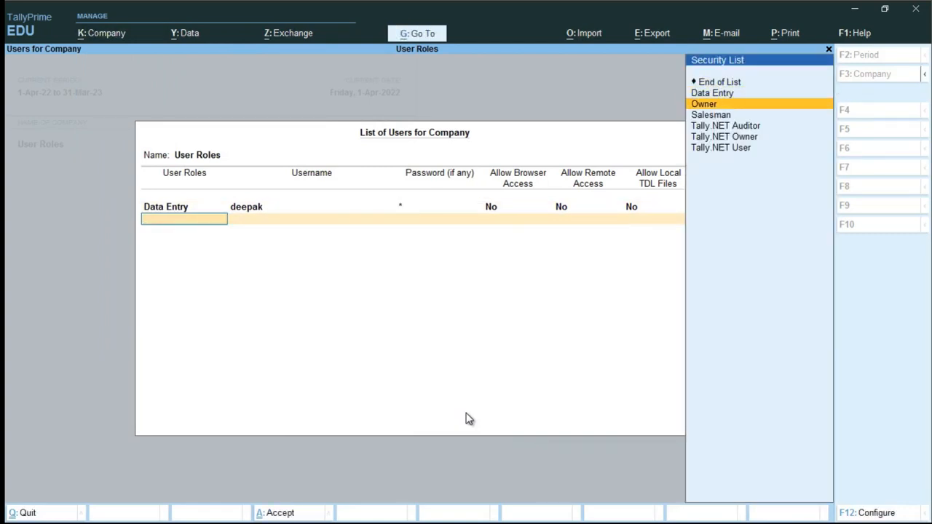
pyautogui.press('Down')
pyautogui.press('Return')
# - Give the new user the username 'salesman' and a password, and save the list
pyautogui.write('salesman')
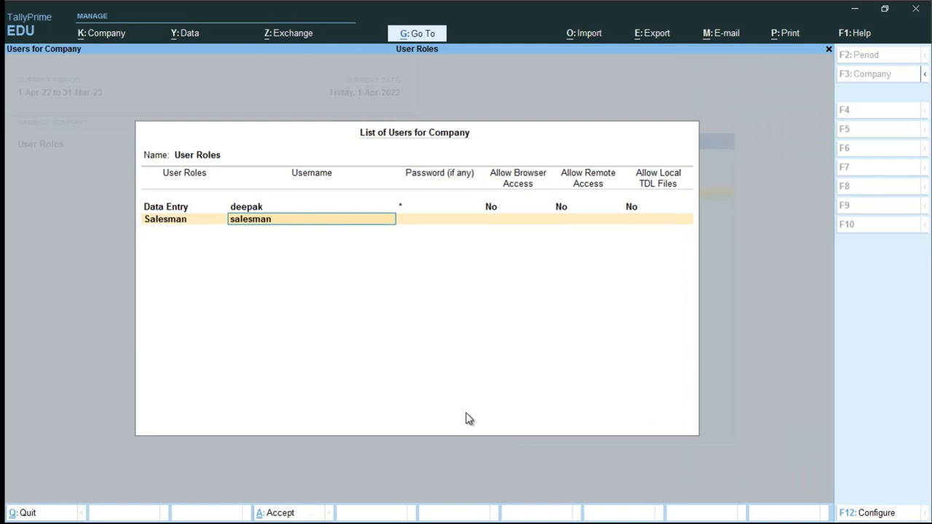
pyautogui.press('Return')
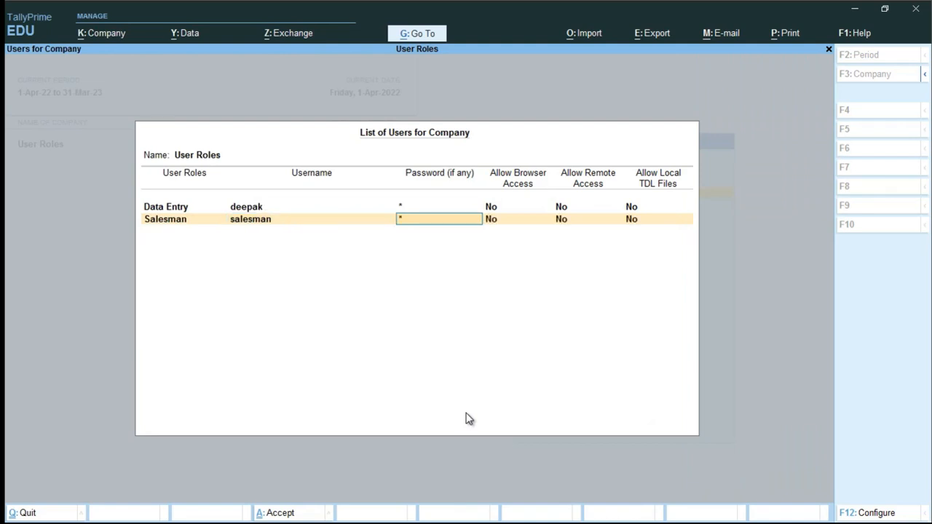
pyautogui.press('Return')
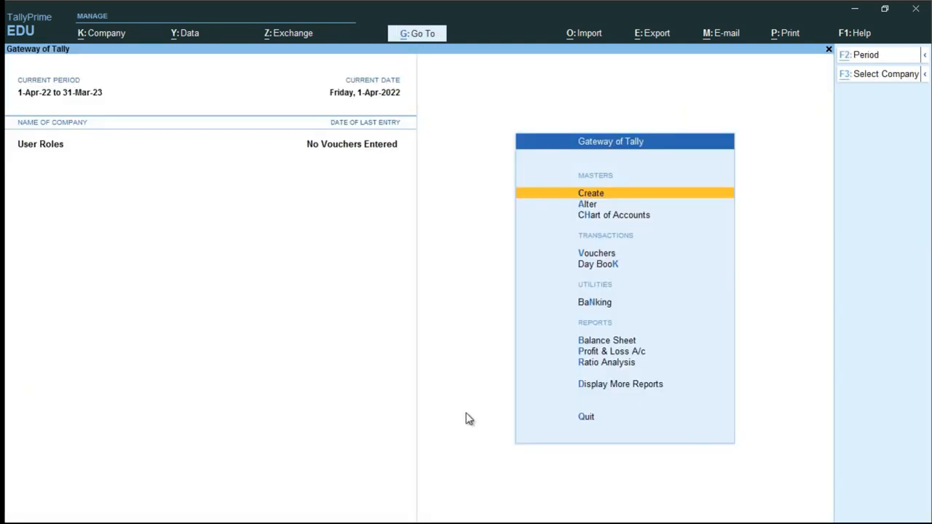
pyautogui.hotkey('alt', 'k')
pyautogui.press('Down')
pyautogui.press('Down')
pyautogui.press('Down')
pyautogui.press('Down')
pyautogui.press('Down')
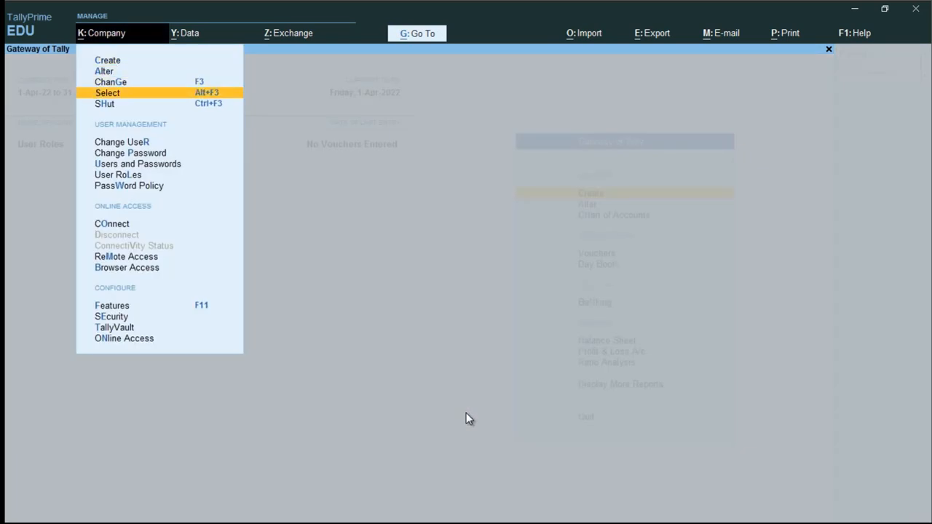
# - Change user and log in as salesman with its password
pyautogui.press('Up')
pyautogui.press('Return')
pyautogui.write('s')
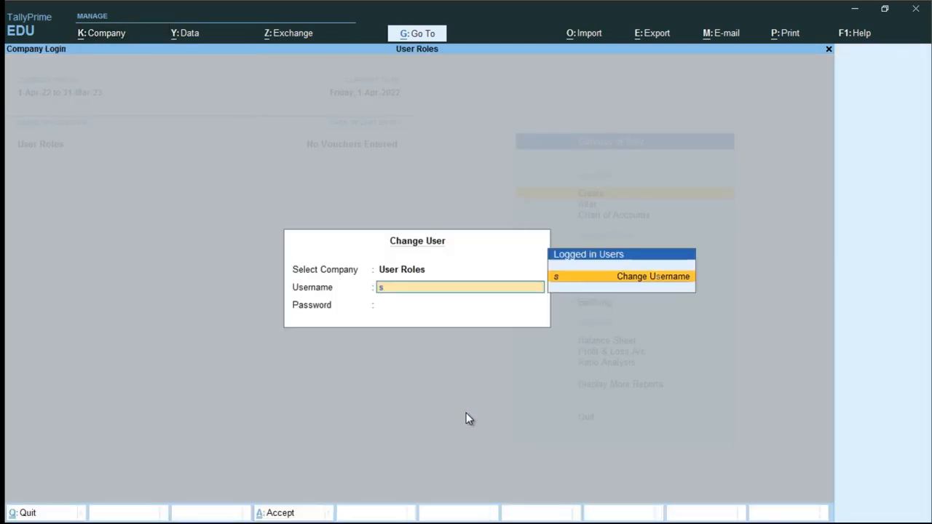
pyautogui.write('alesman')
pyautogui.press('Return')
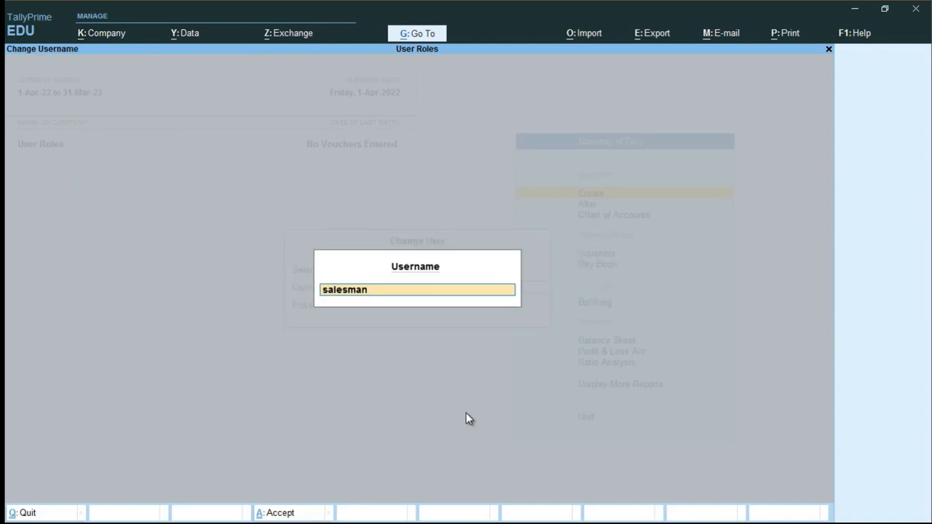
pyautogui.press('Return')
pyautogui.press('Return')
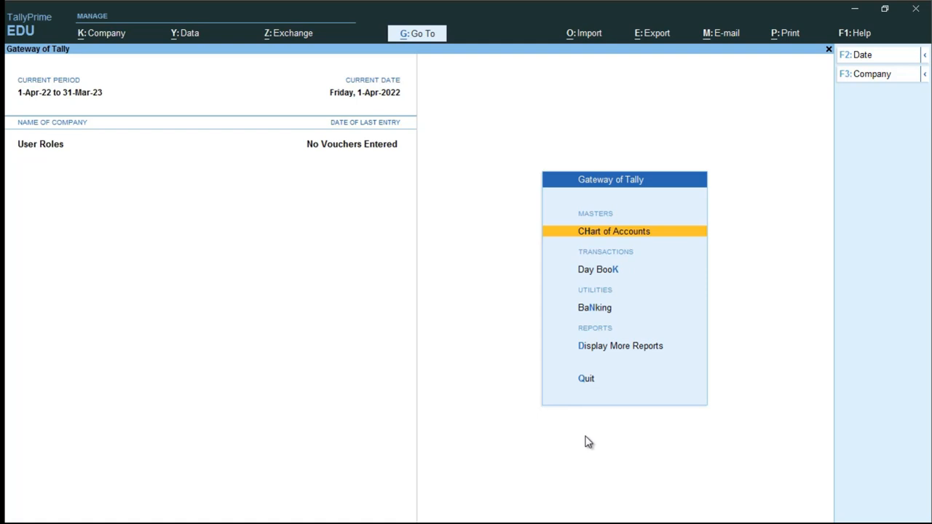
# - Check the User Admin and User Sales Entry notes in Notepad, then return to TallyPrime
pyautogui.hotkey('alt', 'Tab')
pyautogui.moveTo(739, 115); pyautogui.dragTo(500, 90)
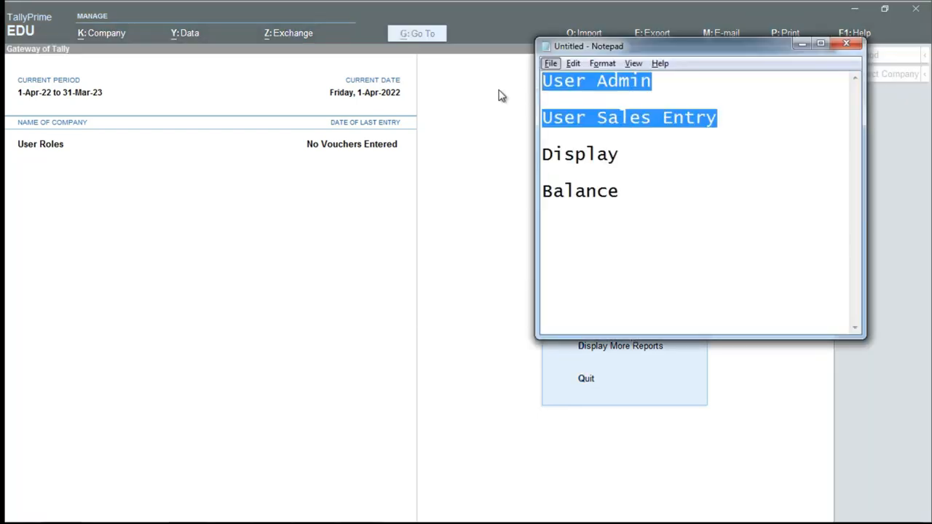
pyautogui.click(703, 126)
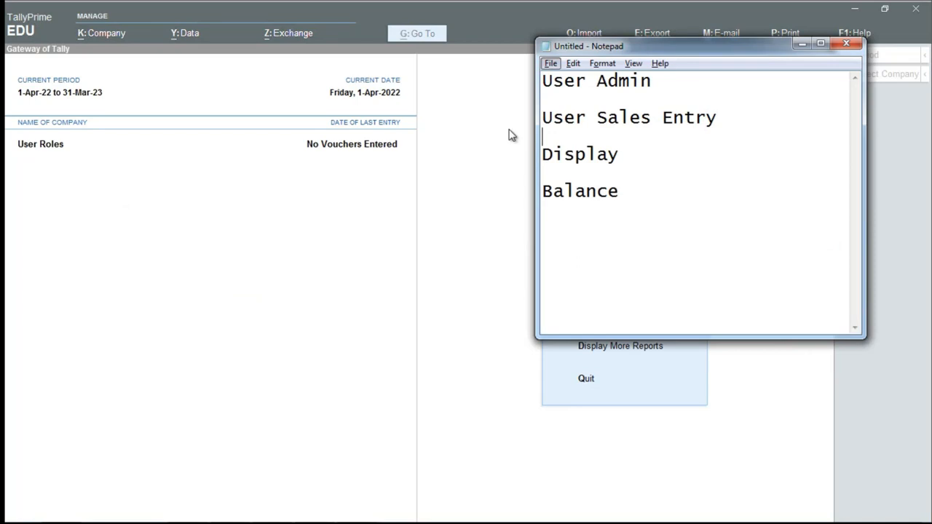
pyautogui.hotkey('alt', 'Tab')
# - Change user back to admin, entering the administrator password
pyautogui.hotkey('alt', 'k')
pyautogui.press('Down')
pyautogui.press('Down')
pyautogui.press('Down')
pyautogui.press('Down')
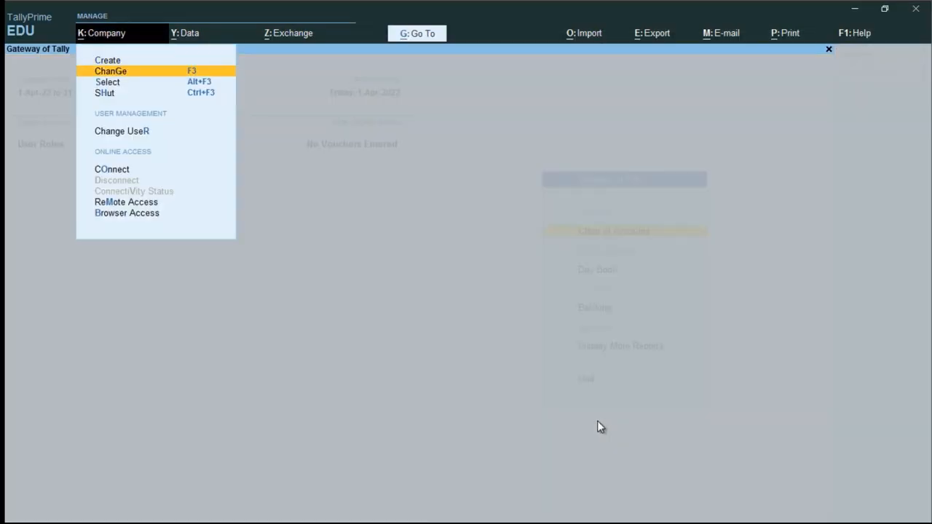
pyautogui.press('Down')
pyautogui.press('Up')
pyautogui.press('Return')
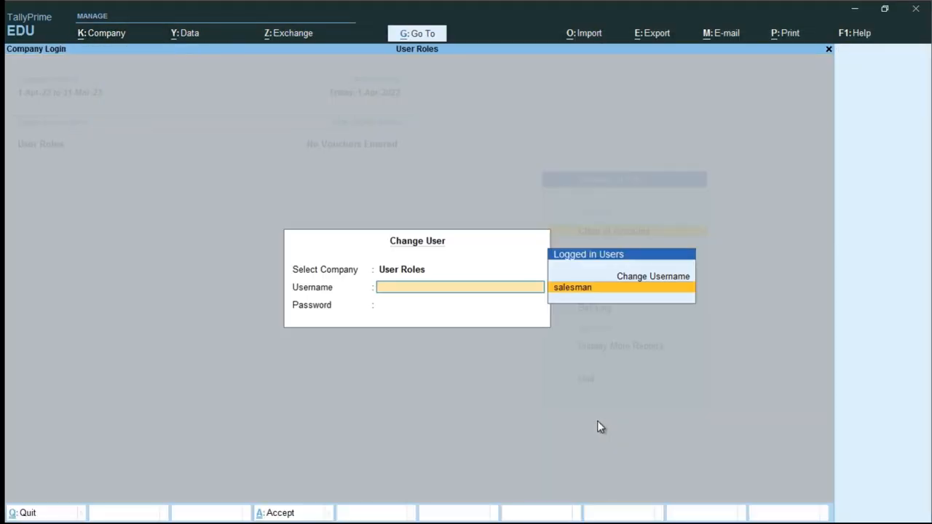
pyautogui.write('admin')
pyautogui.press('Return')
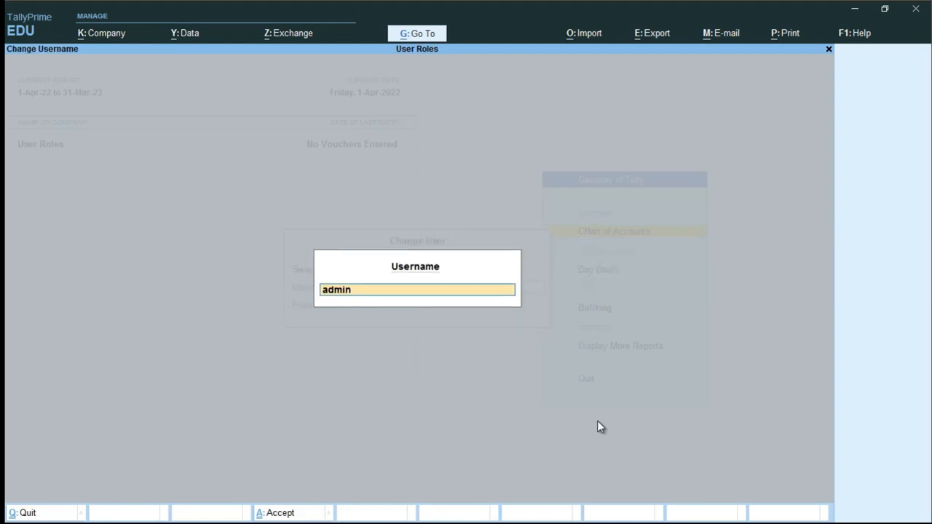
pyautogui.press('Return')
pyautogui.press('Return')
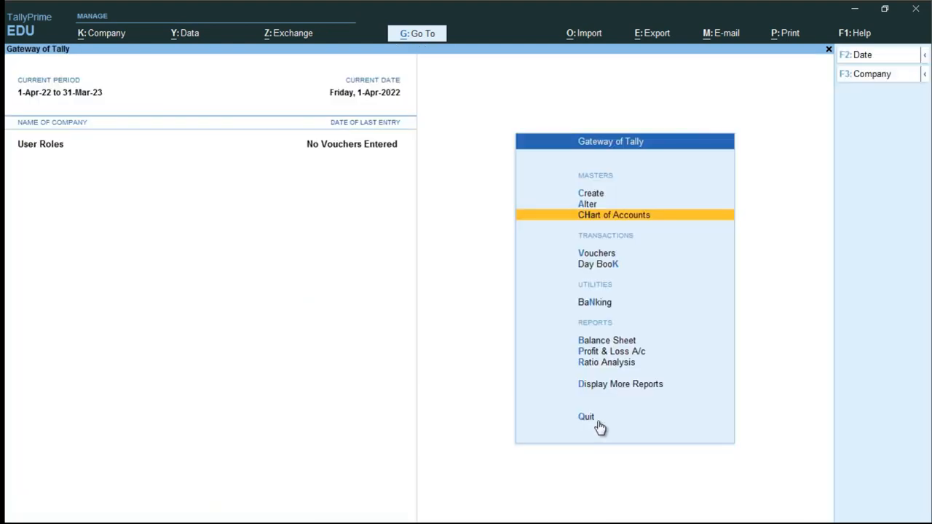
pyautogui.hotkey('alt', 'k')
# - Open User Roles and accept Data Entry and the Tally.NET levels unchanged
pyautogui.press('Down')
pyautogui.press('Down')
pyautogui.press('Down')
pyautogui.press('Down')
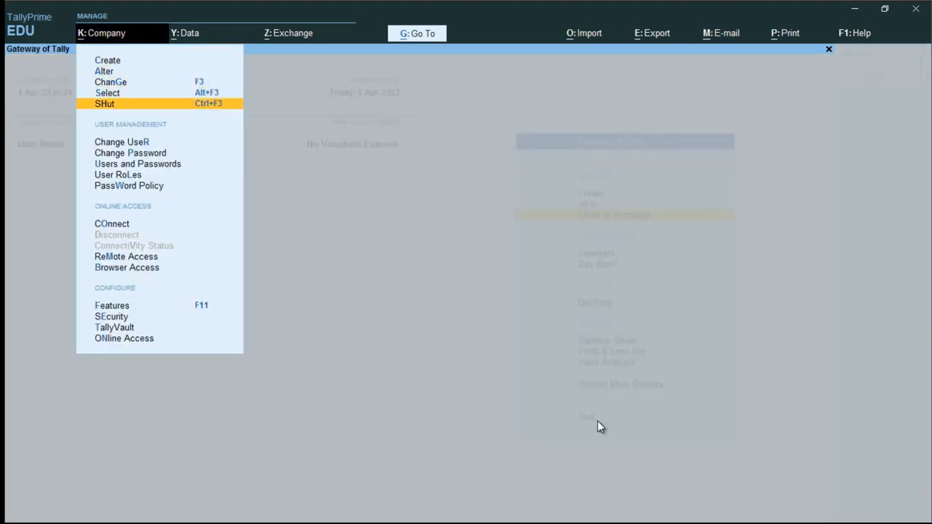
pyautogui.press('Down')
pyautogui.press('Down')
pyautogui.press('Down')
pyautogui.press('Down')
pyautogui.press('Return')
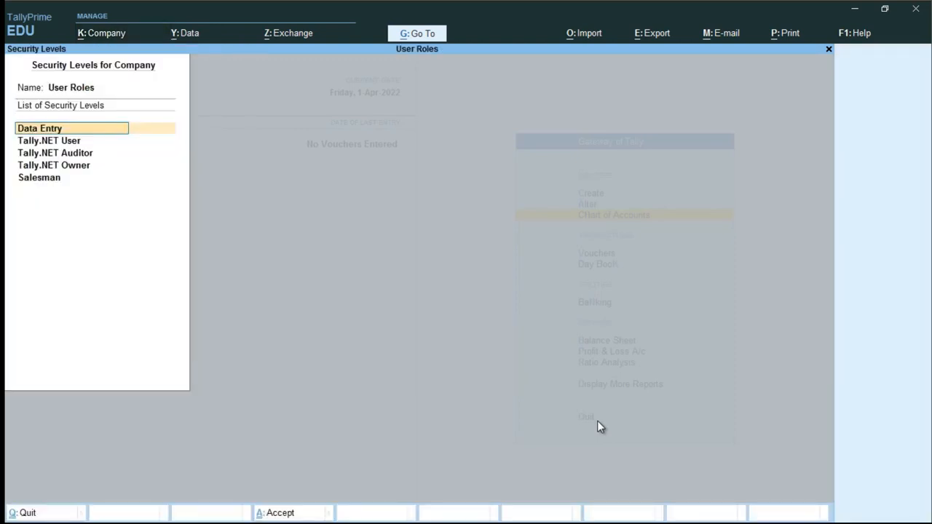
pyautogui.press('Return')
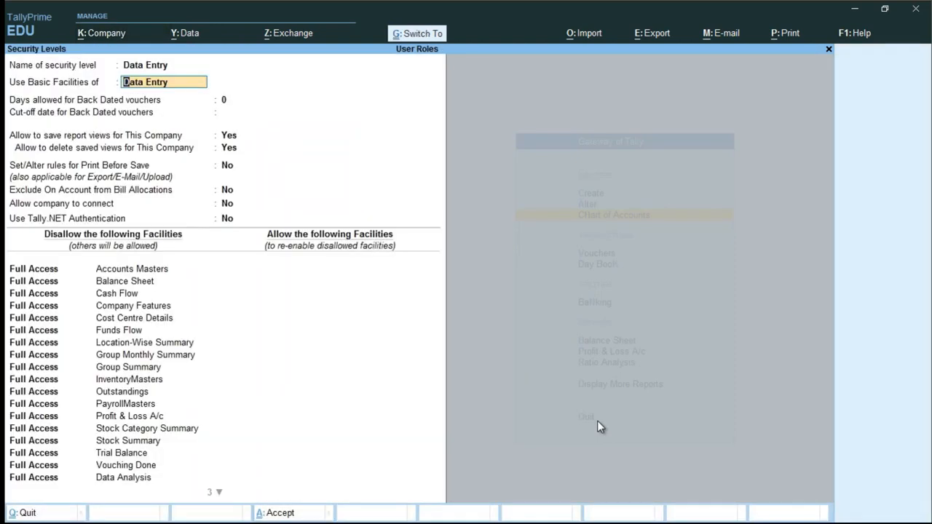
pyautogui.hotkey('ctrl', 'a')
pyautogui.press('Return')
pyautogui.hotkey('ctrl', 'a')
pyautogui.press('Return')
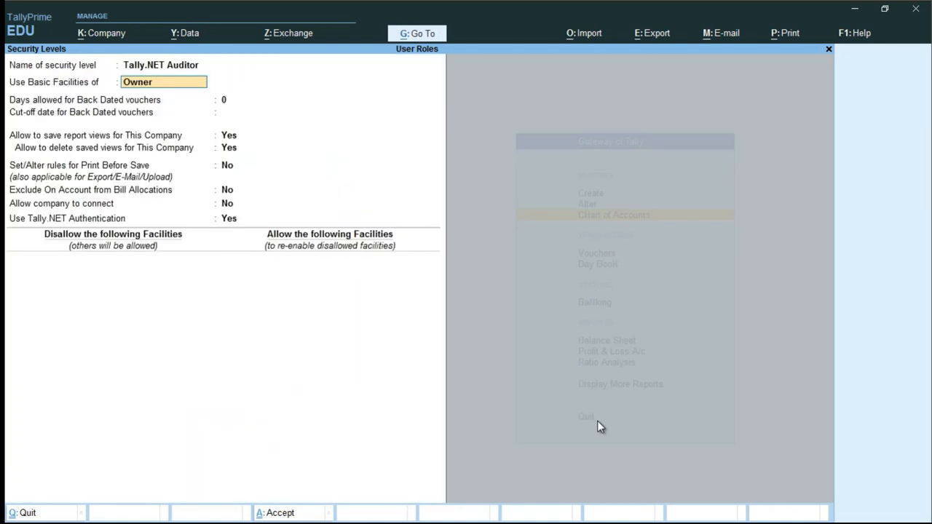
pyautogui.hotkey('ctrl', 'a')
pyautogui.press('Return')
pyautogui.hotkey('ctrl', 'a')
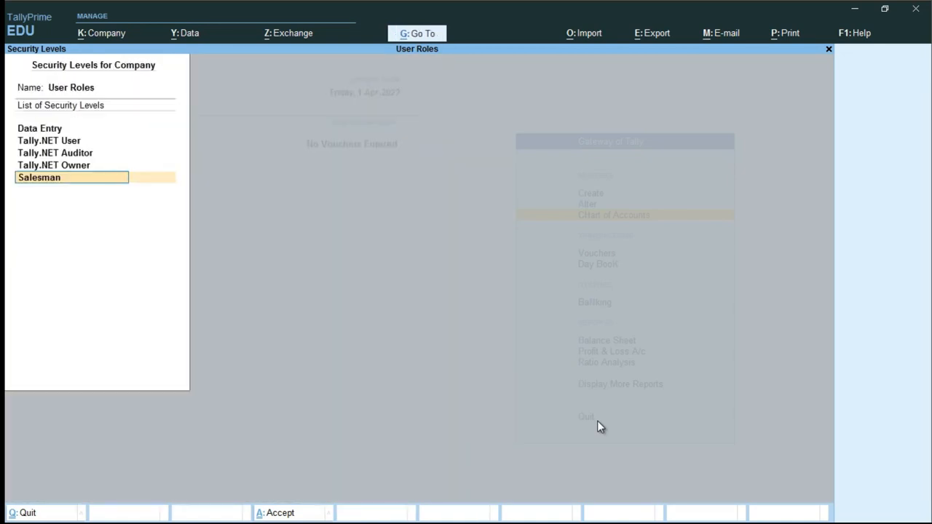
# - In the Salesman level, allow Create/Alter for Sales vouchers and accept
pyautogui.press('Return')
pyautogui.press('Return')
pyautogui.press('Return')
pyautogui.press('Return')
pyautogui.press('Return')
pyautogui.press('Return')
pyautogui.press('Return')
pyautogui.press('Return')
pyautogui.press('Return')
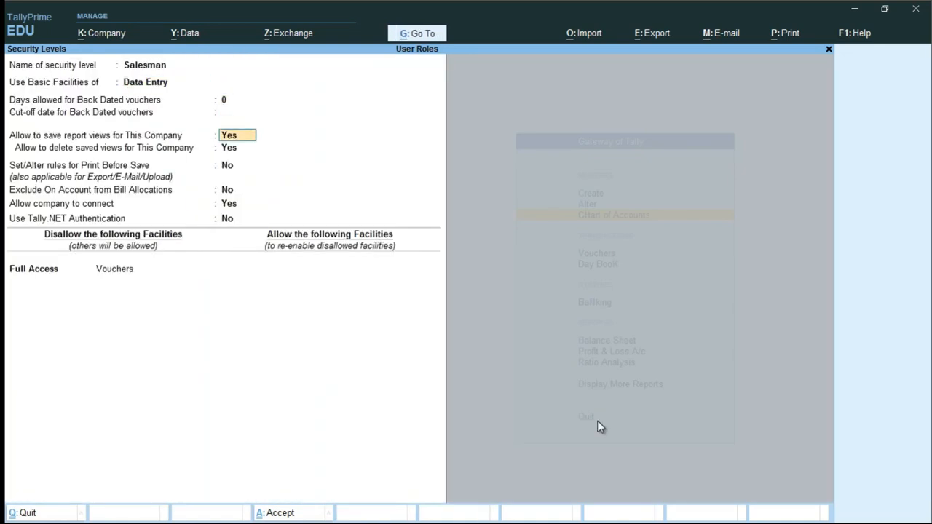
pyautogui.press('Return')
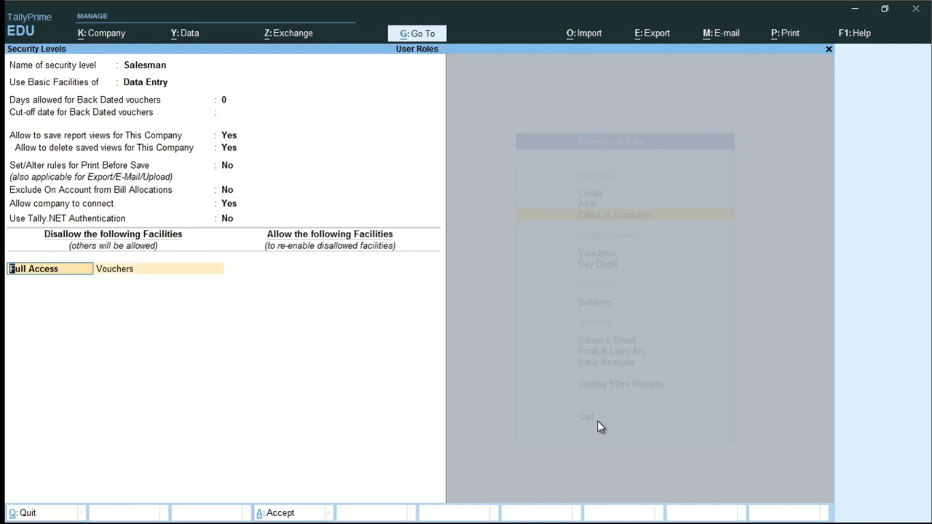
pyautogui.press('Return')
pyautogui.press('Return')
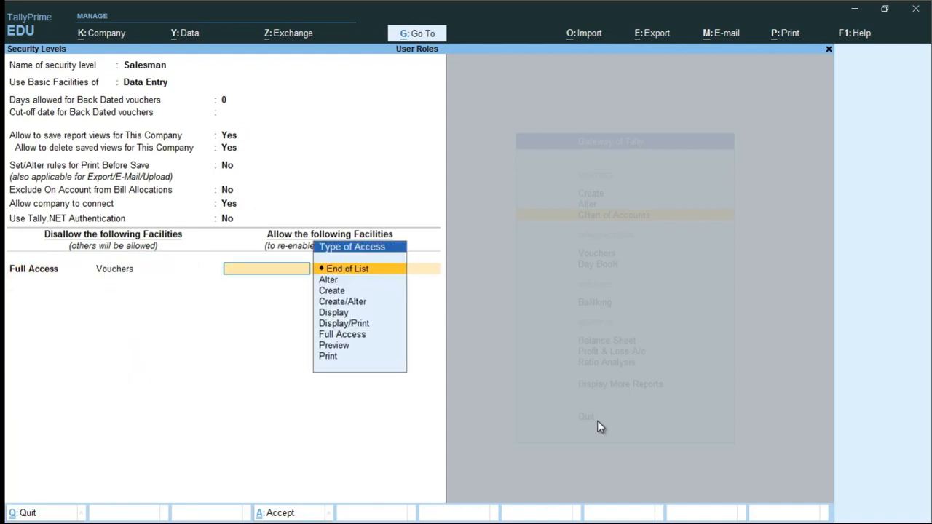
pyautogui.write('D')
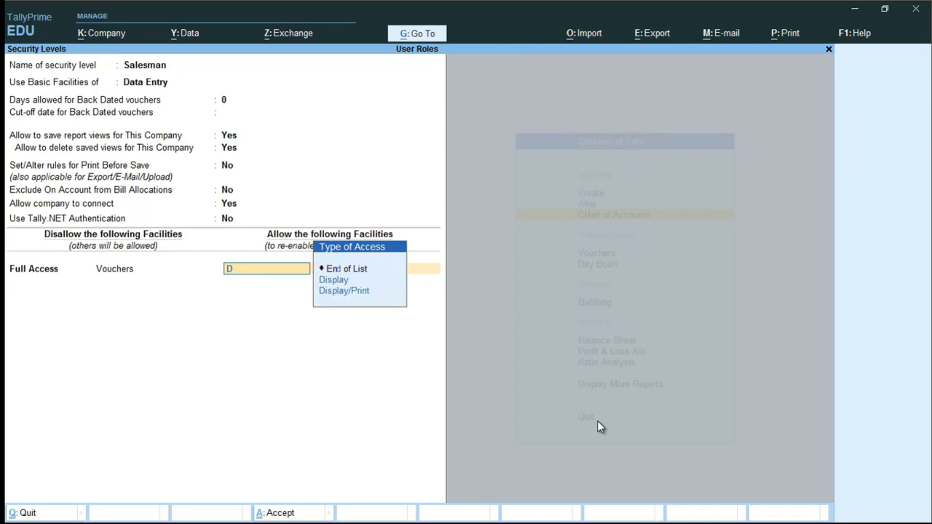
pyautogui.write('isp')
pyautogui.press('BackSpace')
pyautogui.press('BackSpace')
pyautogui.press('BackSpace')
pyautogui.press('BackSpace')
pyautogui.write('ce')
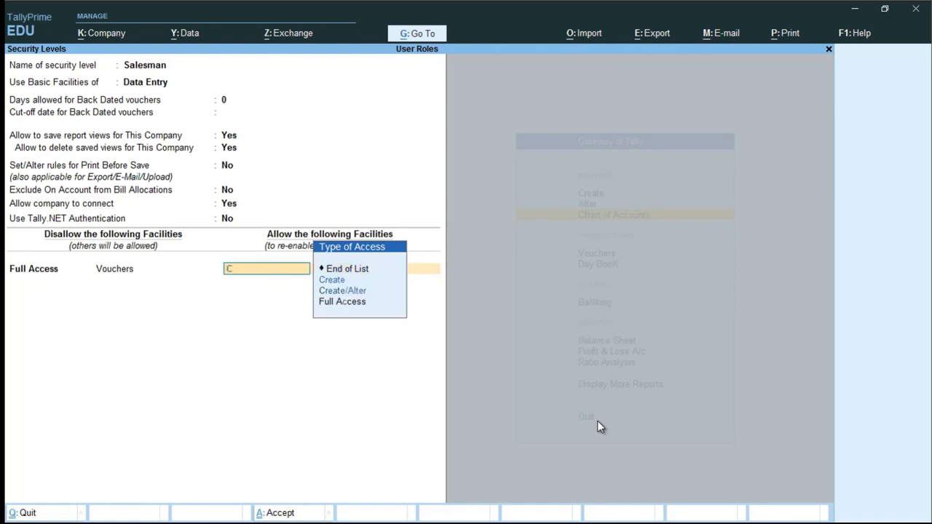
pyautogui.press('BackSpace')
pyautogui.press('Down')
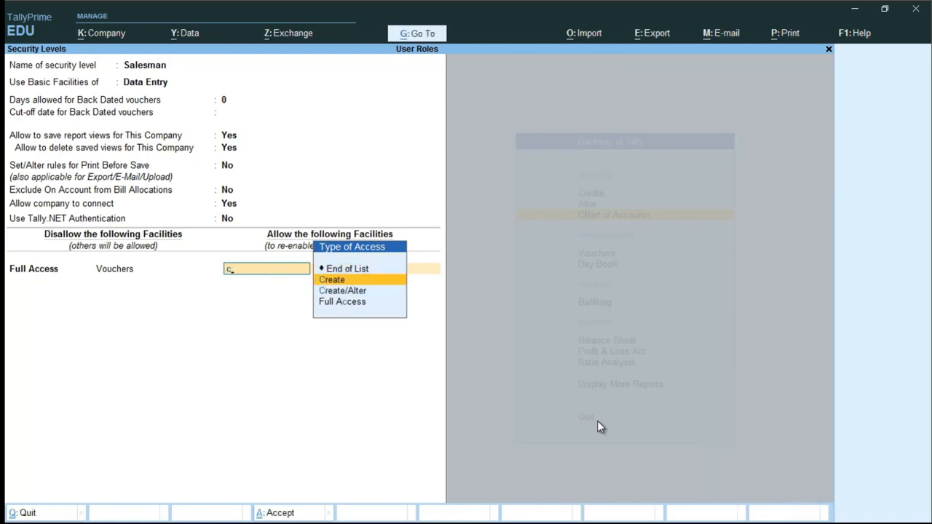
pyautogui.press('Down')
pyautogui.press('Return')
pyautogui.write('Sales')
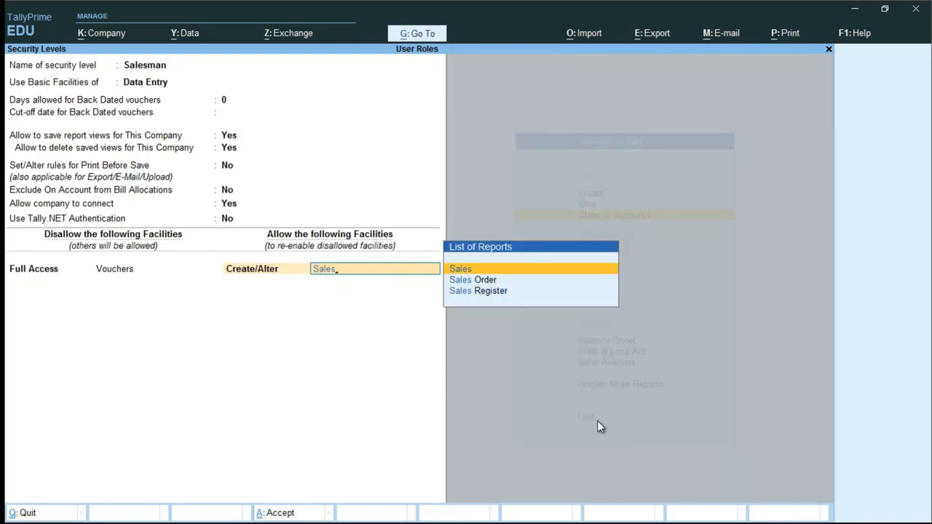
pyautogui.press('Return')
pyautogui.hotkey('ctrl', 'a')
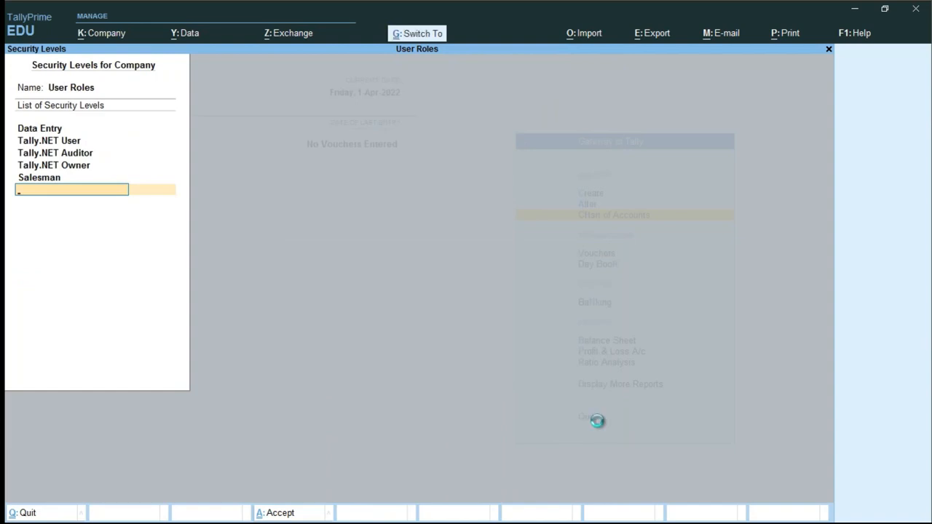
# - Save the security levels and switch user to salesman, entering its password
pyautogui.hotkey('ctrl', 'a')
pyautogui.hotkey('alt', 'k')
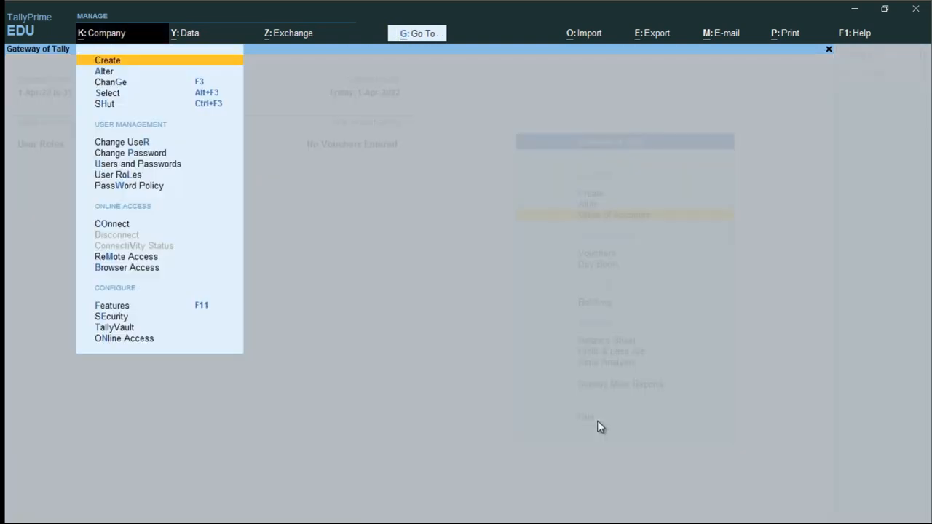
pyautogui.press('Down')
pyautogui.press('Down')
pyautogui.press('Down')
pyautogui.press('Down')
pyautogui.press('Down')
pyautogui.press('Return')
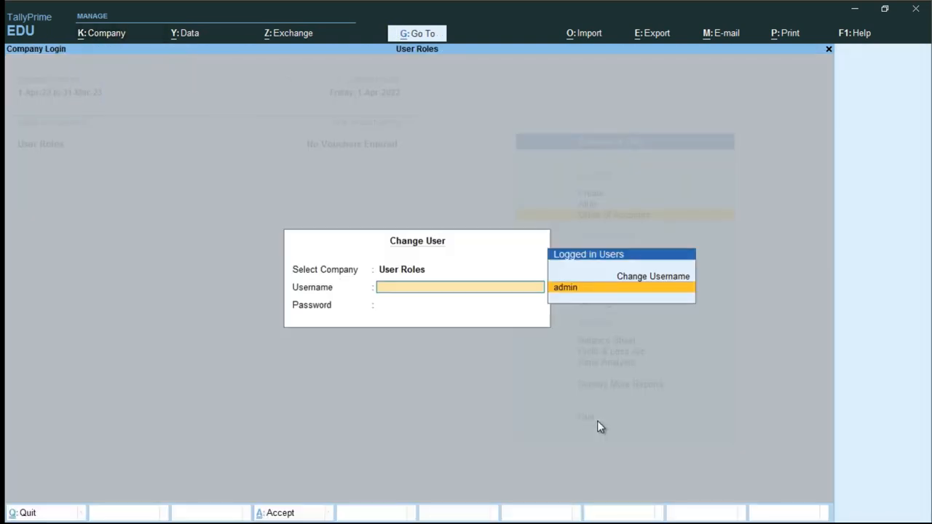
pyautogui.write('salesman')
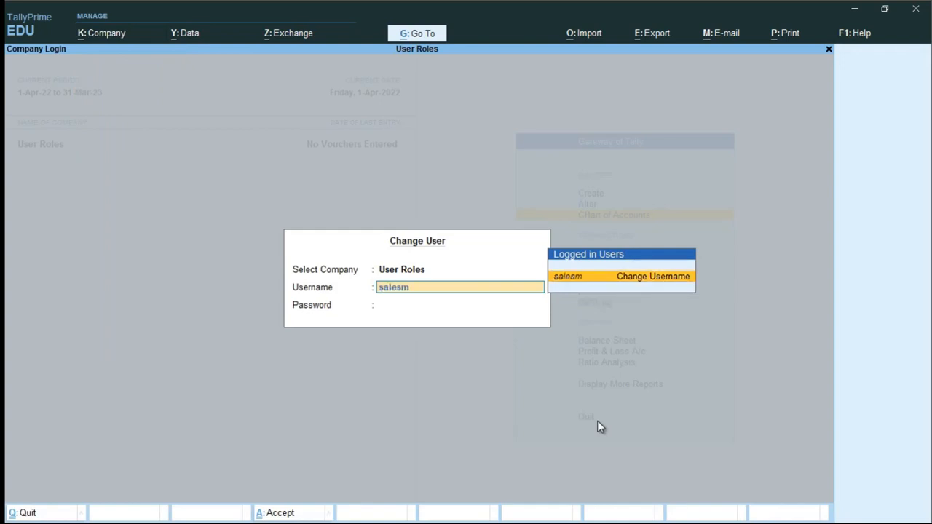
pyautogui.press('Return')
pyautogui.press('Return')
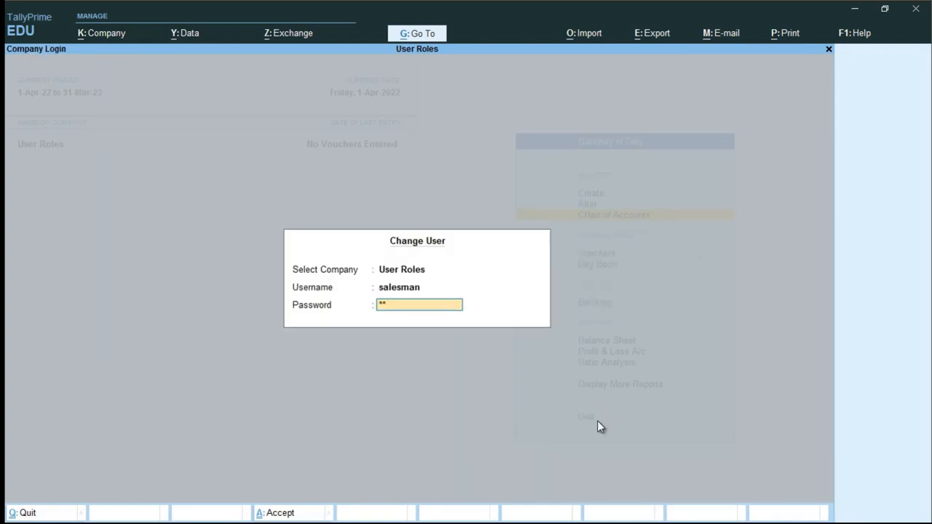
pyautogui.write('**')
pyautogui.press('Return')
pyautogui.press('Down')
pyautogui.press('Down')
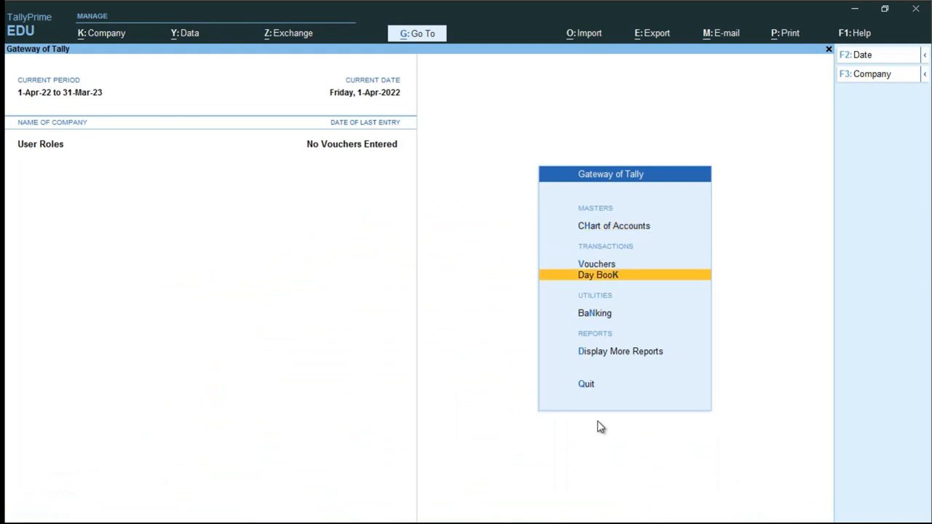
pyautogui.press('Up')
pyautogui.press('Return')
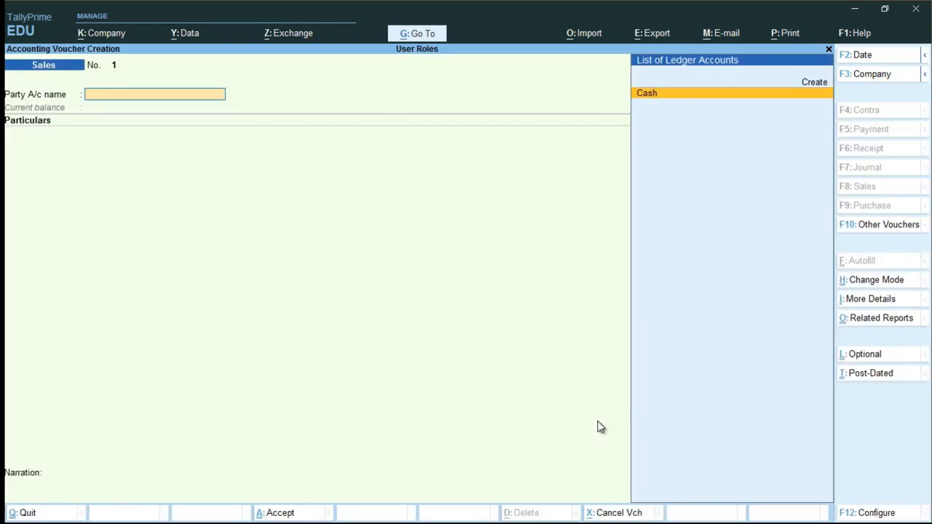
pyautogui.press('Return')
pyautogui.press('Return')
pyautogui.press('Return')
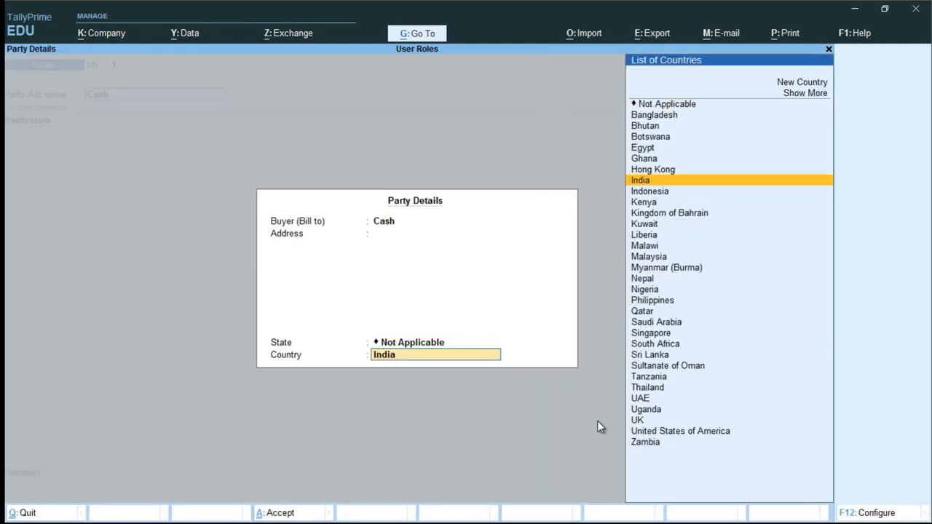
pyautogui.press('Return')
pyautogui.write('sa')
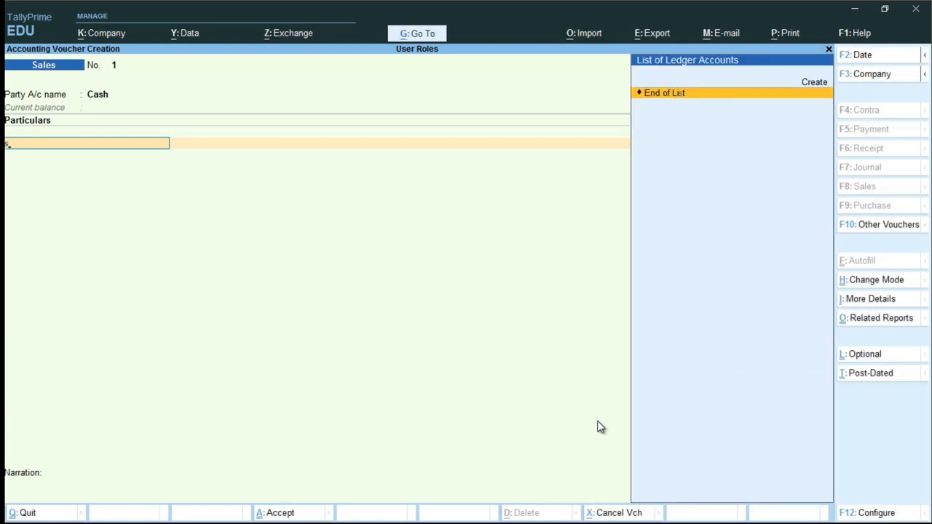
pyautogui.press('BackSpace')
pyautogui.hotkey('alt', 'c')
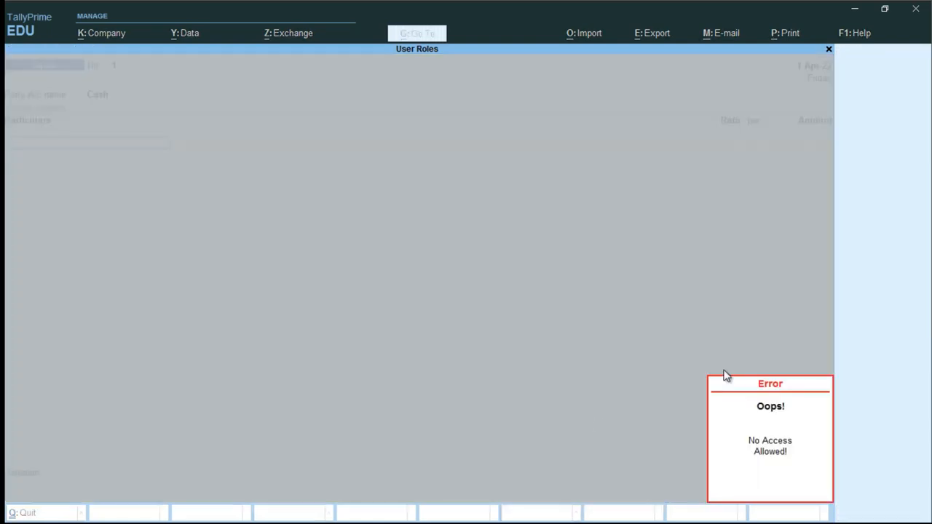
pyautogui.press('Escape')
pyautogui.hotkey('alt', 'c')
pyautogui.press('Escape')
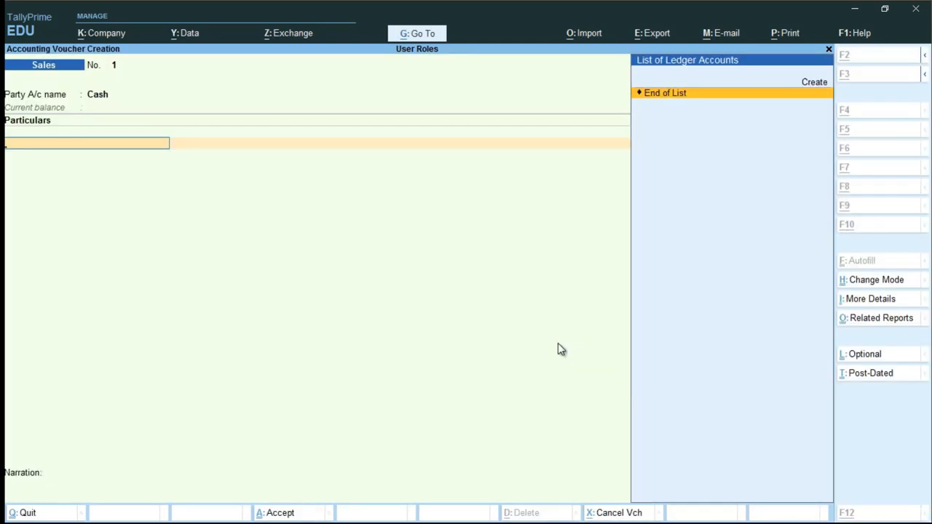
pyautogui.hotkey('alt', 'c')
pyautogui.press('Escape')
pyautogui.press('Escape')
pyautogui.press('Return')
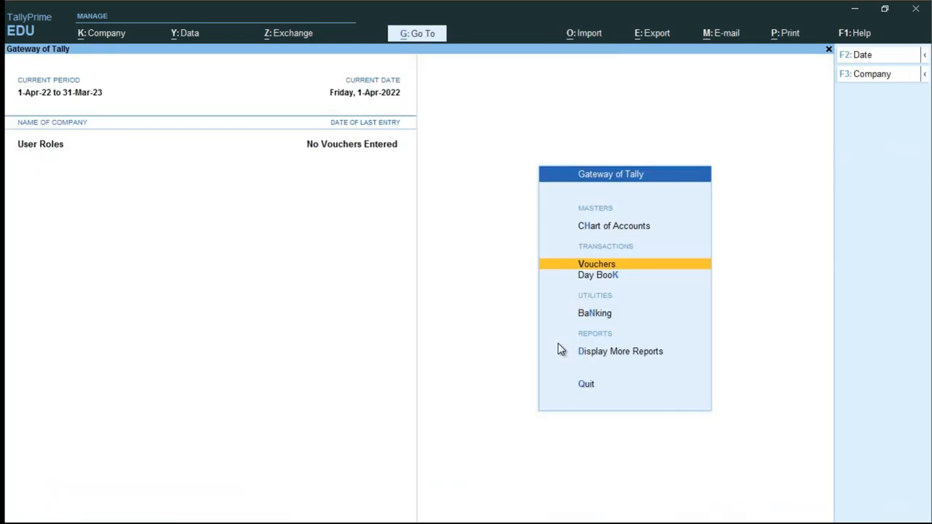
# - Change user back to admin, entering the administrator password
pyautogui.hotkey('alt', 'k')
pyautogui.press('Down')
pyautogui.press('Down')
pyautogui.press('Down')
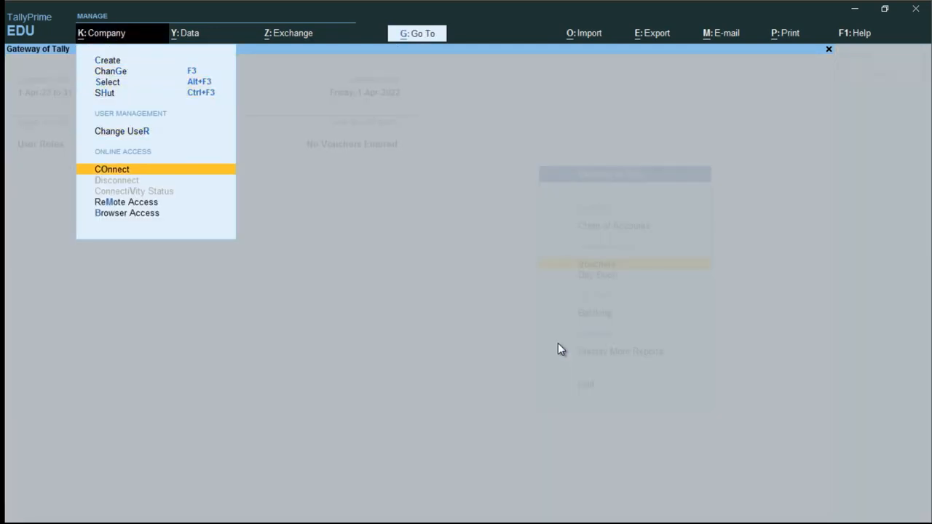
pyautogui.press('Up')
pyautogui.press('Return')
pyautogui.write('admin')
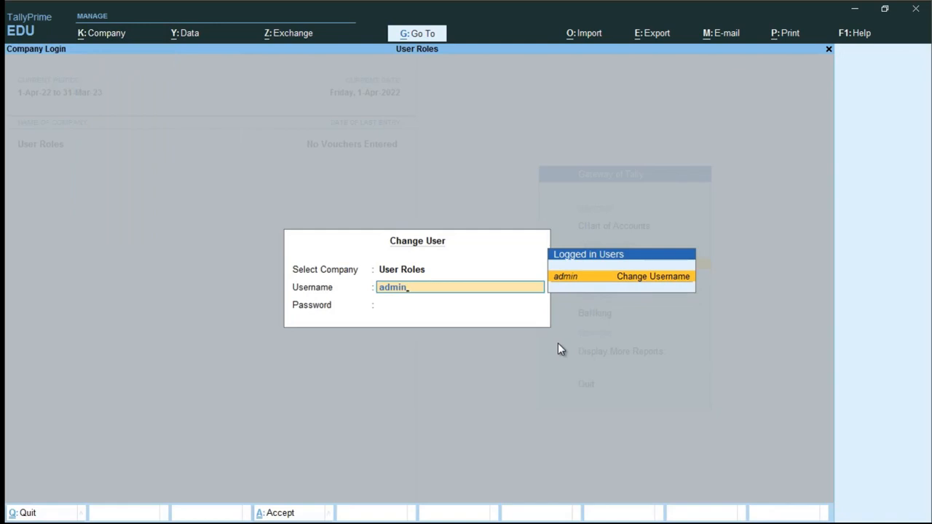
pyautogui.press('Return')
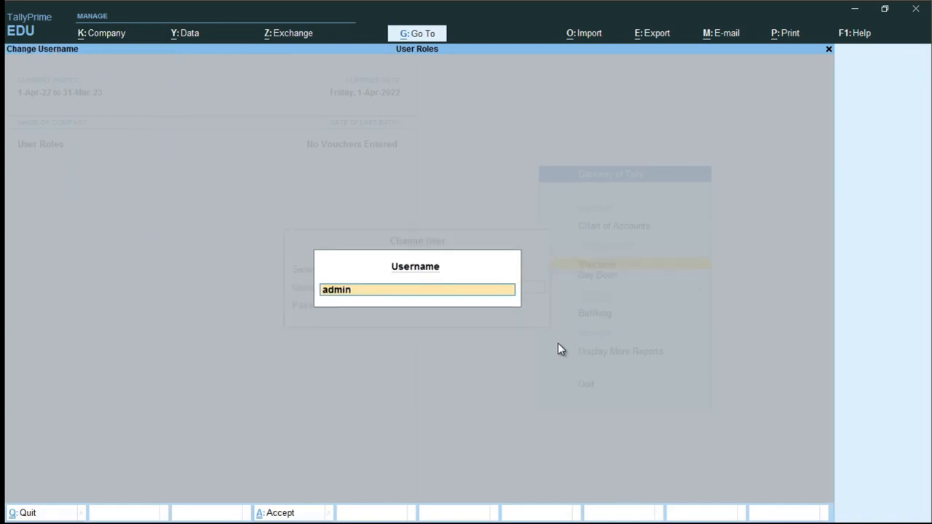
pyautogui.press('Return')
pyautogui.press('Return')
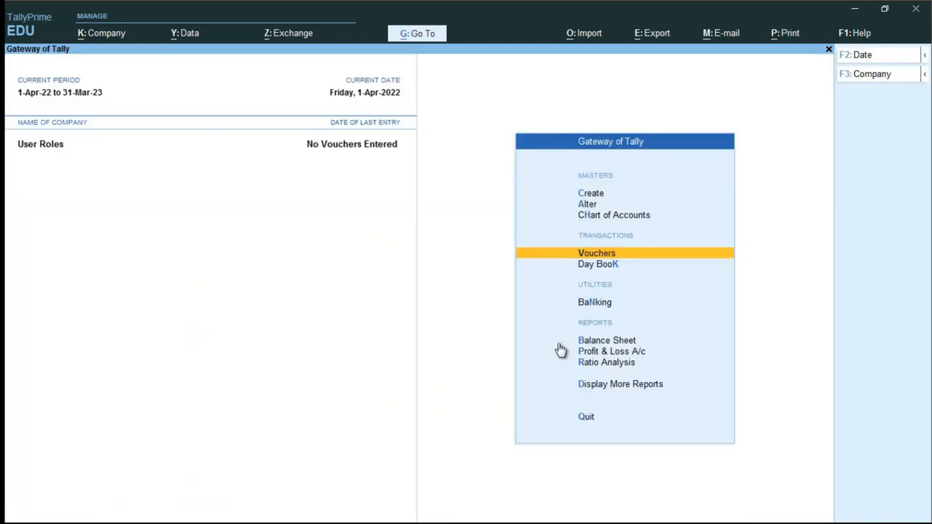
pyautogui.press('Up')
pyautogui.press('Up')
pyautogui.press('Up')
pyautogui.press('Return')
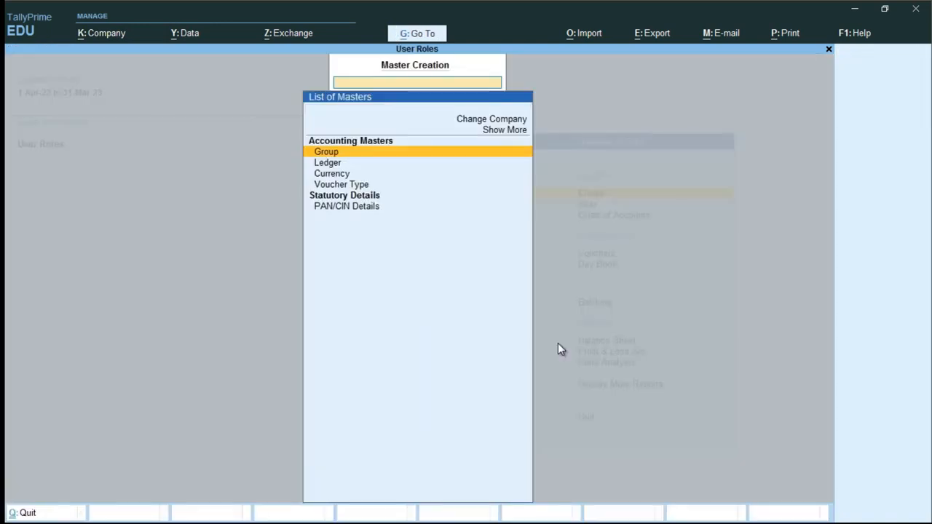
# - Create a ledger named Sales under the Sales Accounts group
pyautogui.write('C')
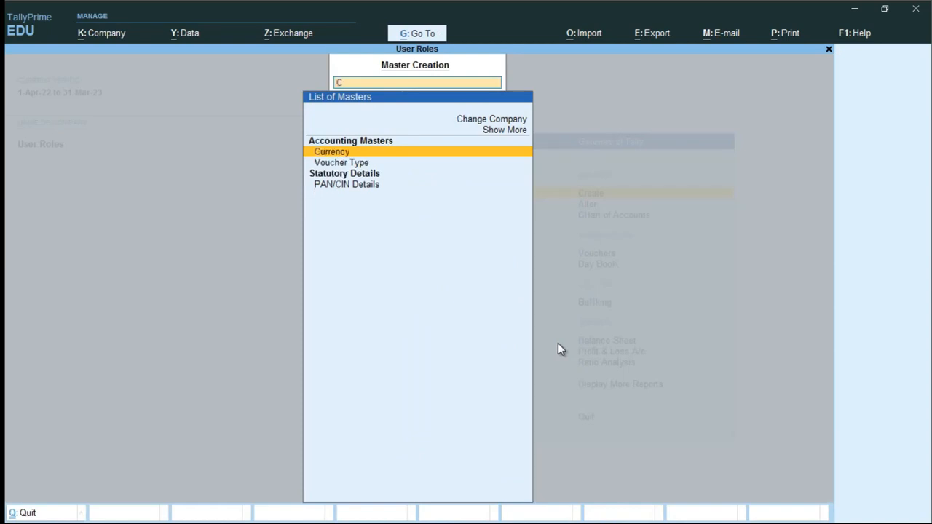
pyautogui.press('BackSpace')
pyautogui.write('Le')
pyautogui.press('Return')
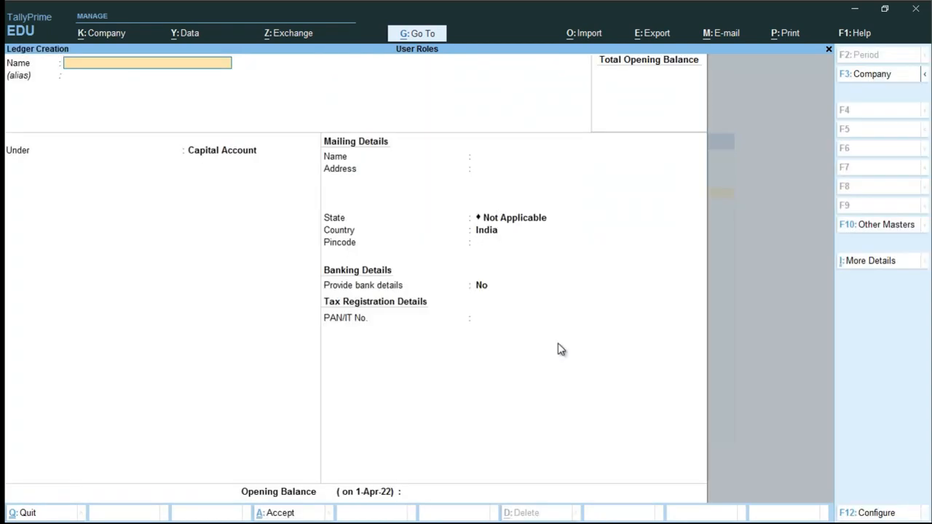
pyautogui.write('Sales')
pyautogui.press('Return')
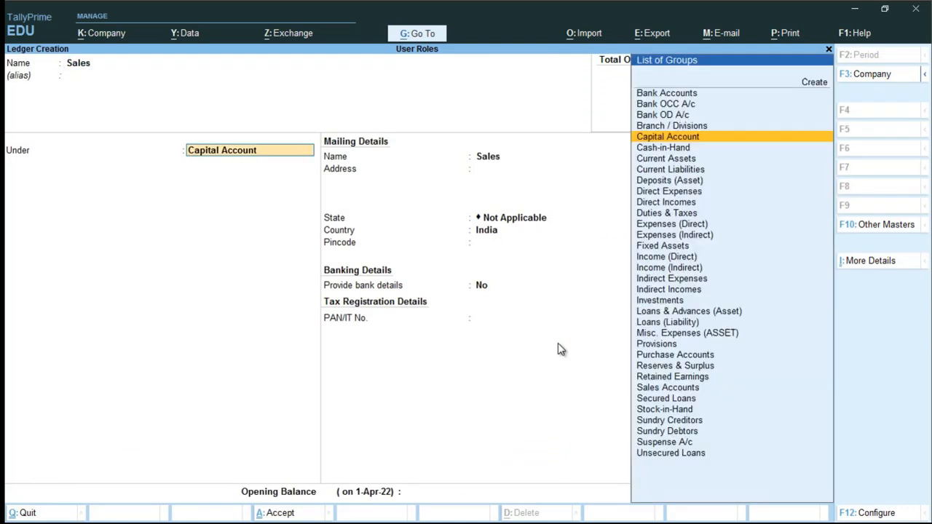
pyautogui.write('Sales')
pyautogui.press('Return')
pyautogui.hotkey('ctrl', 'a')
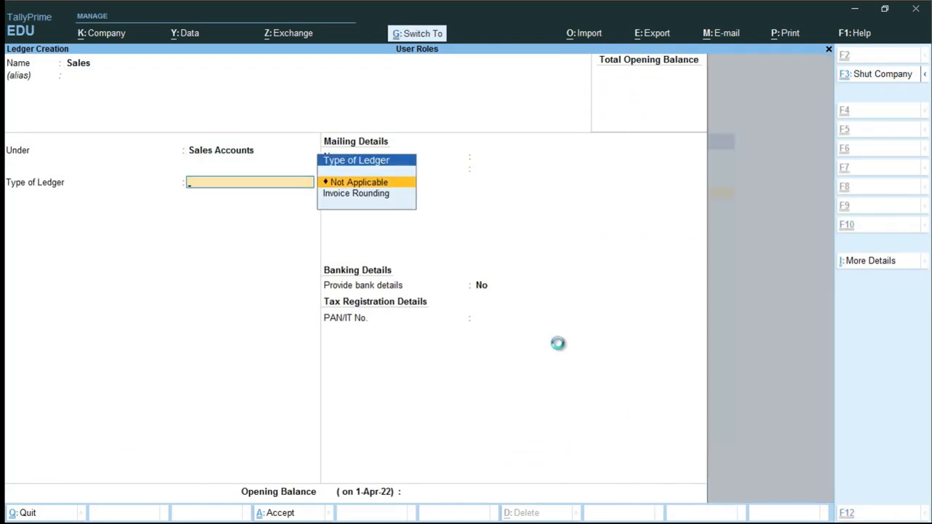
pyautogui.hotkey('alt', 'k')
pyautogui.press('Down')
pyautogui.press('Down')
pyautogui.press('Down')
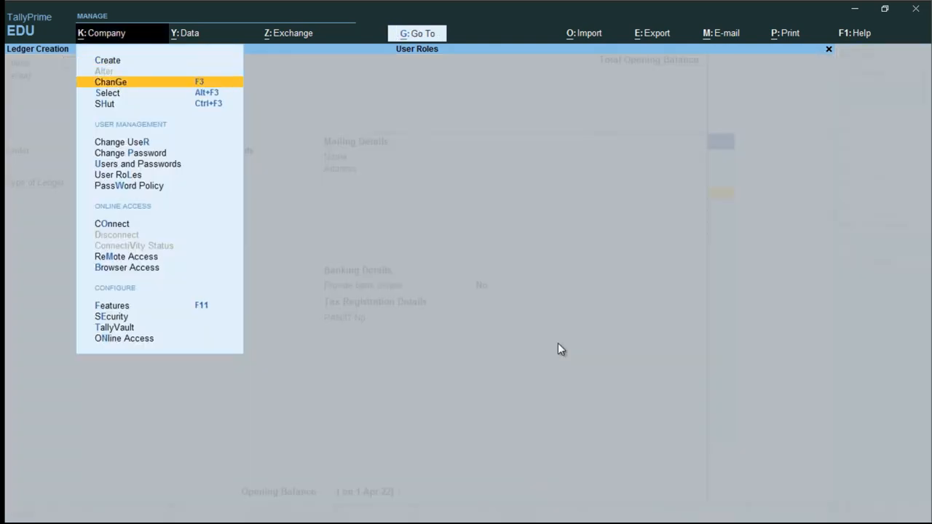
# - Change the logged-in user to salesman with its password
pyautogui.press('Down')
pyautogui.press('Down')
pyautogui.press('Down')
pyautogui.press('Down')
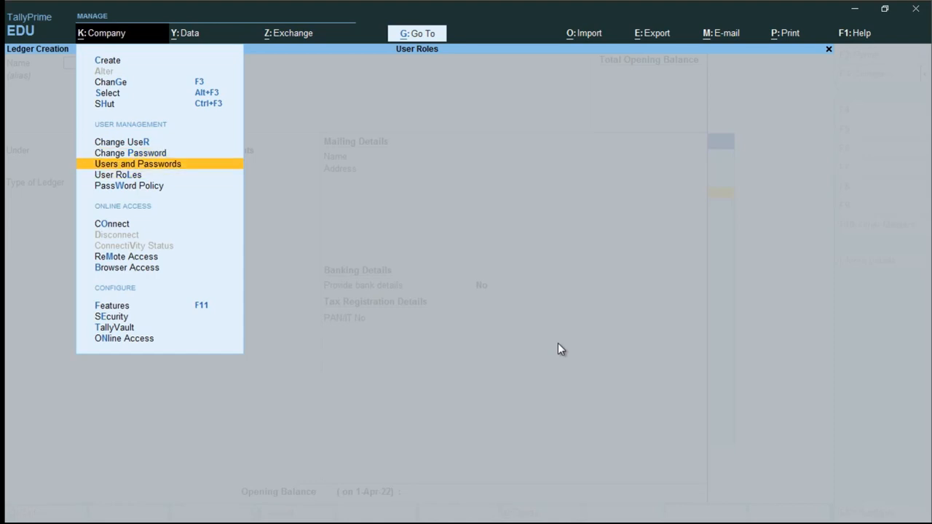
pyautogui.press('Down')
pyautogui.press('Up')
pyautogui.press('Up')
pyautogui.press('Up')
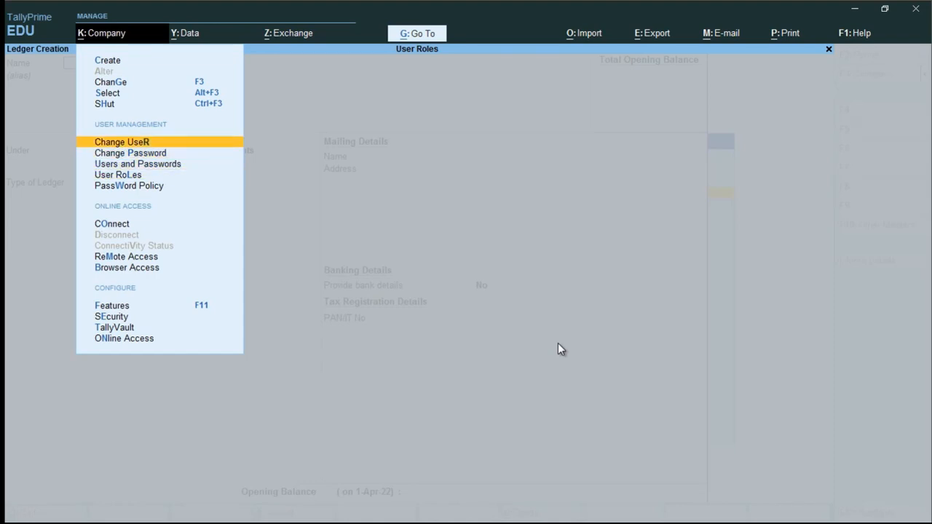
pyautogui.press('Return')
pyautogui.write('sal')
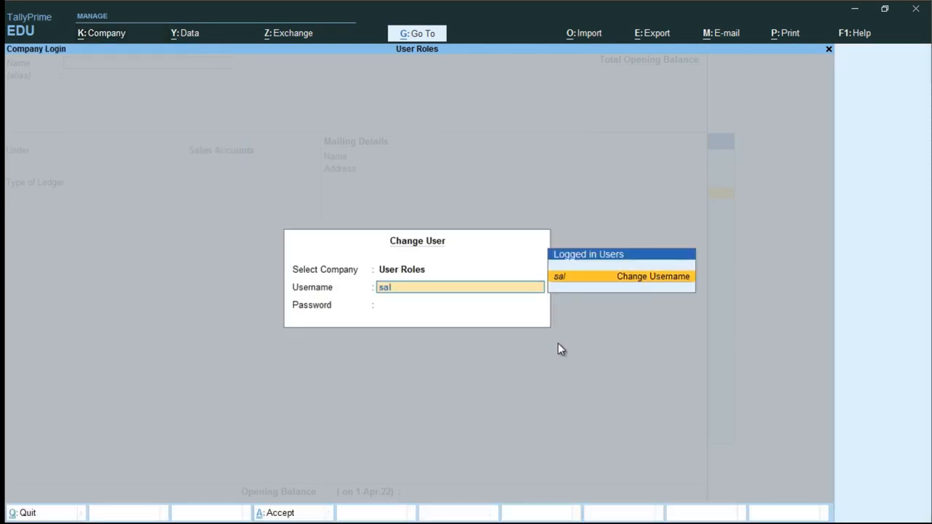
pyautogui.write('esman')
pyautogui.press('Return')
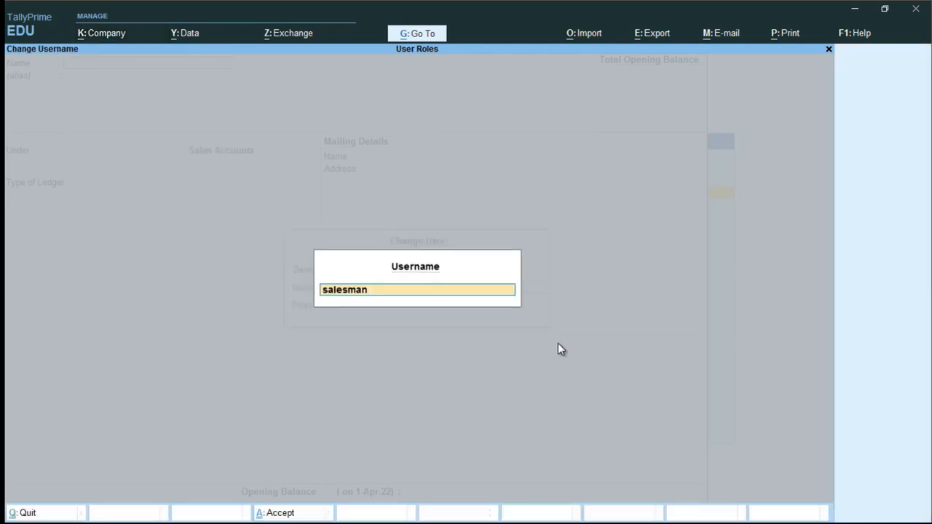
pyautogui.press('Return')
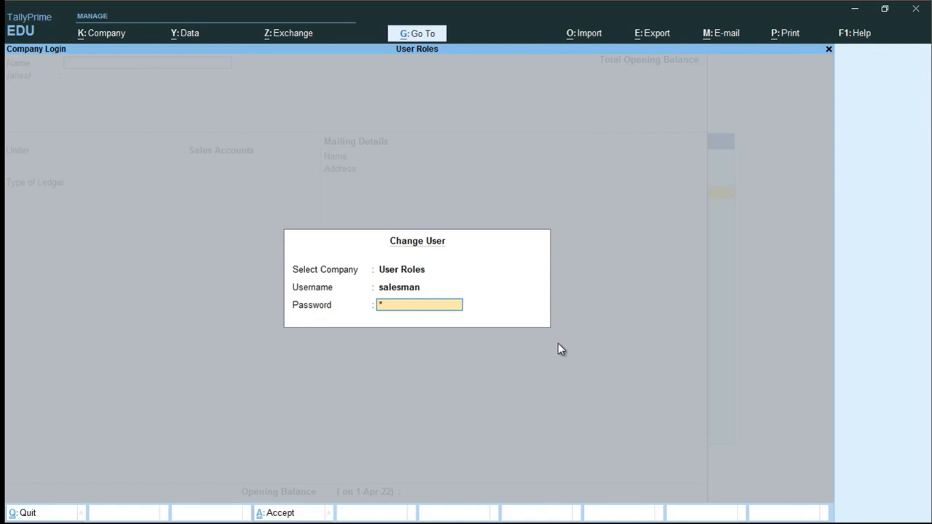
pyautogui.write('***')
pyautogui.press('Return')
pyautogui.press('Return')
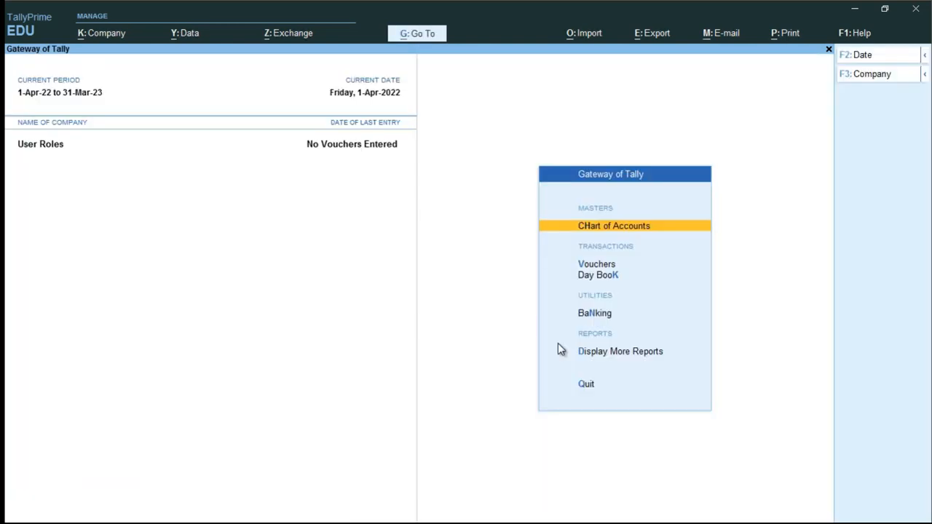
pyautogui.press('Down')
# - Test a Cash sales voucher to the Sales ledger for 12,333, then quit without saving
pyautogui.press('Return')
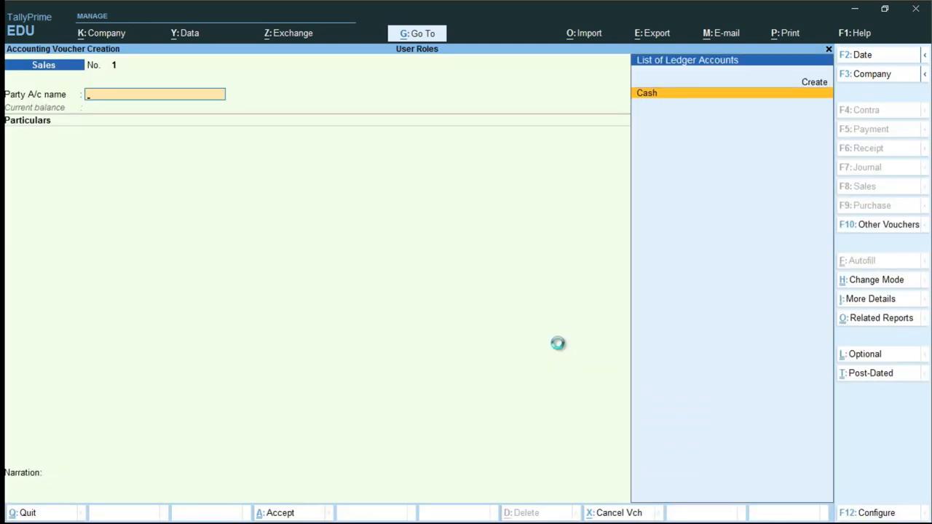
pyautogui.press('Return')
pyautogui.press('Return')
pyautogui.write('sa')
pyautogui.press('Return')
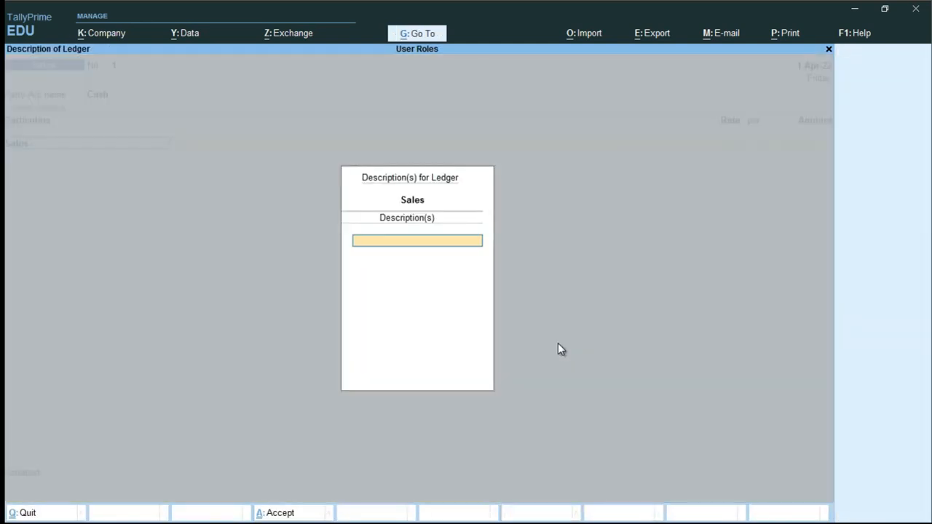
pyautogui.press('Return')
pyautogui.write('12,333')
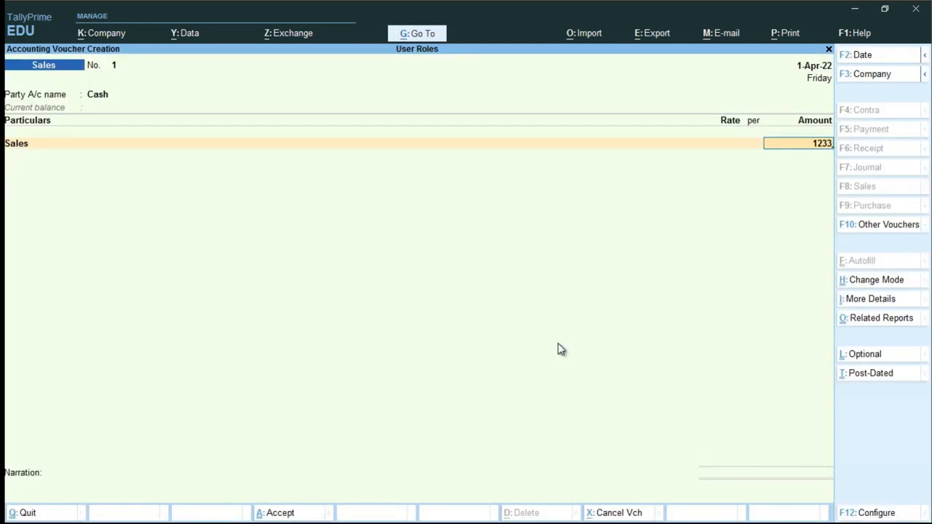
pyautogui.press('Return')
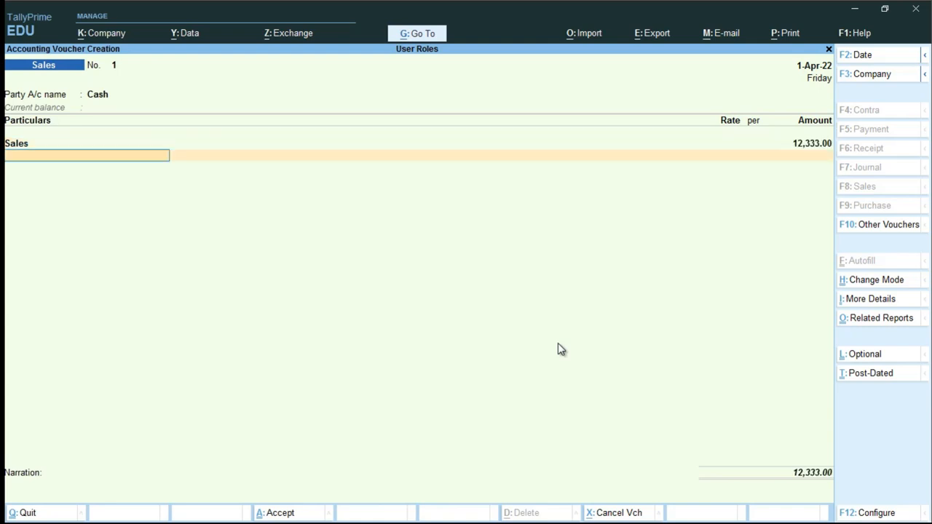
pyautogui.press('Return')
pyautogui.press('BackSpace')
pyautogui.press('BackSpace')
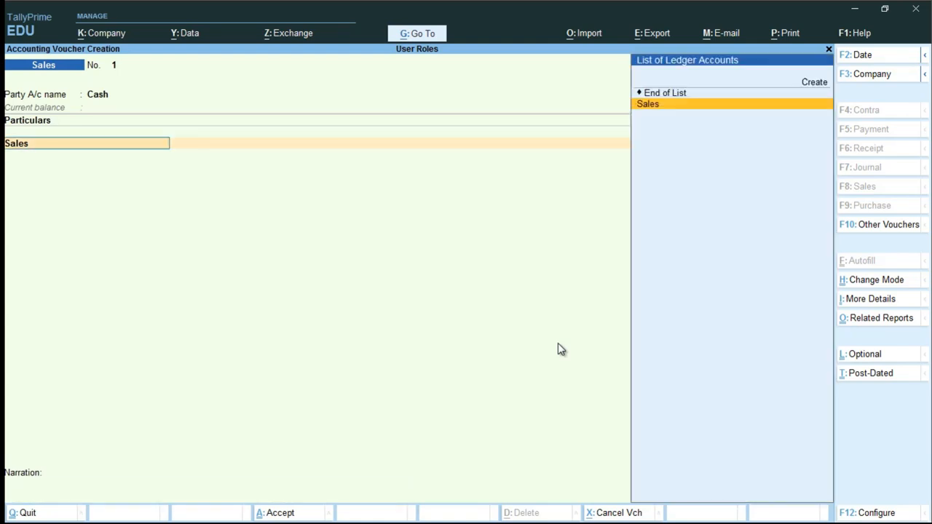
pyautogui.press('BackSpace')
pyautogui.press('Escape')
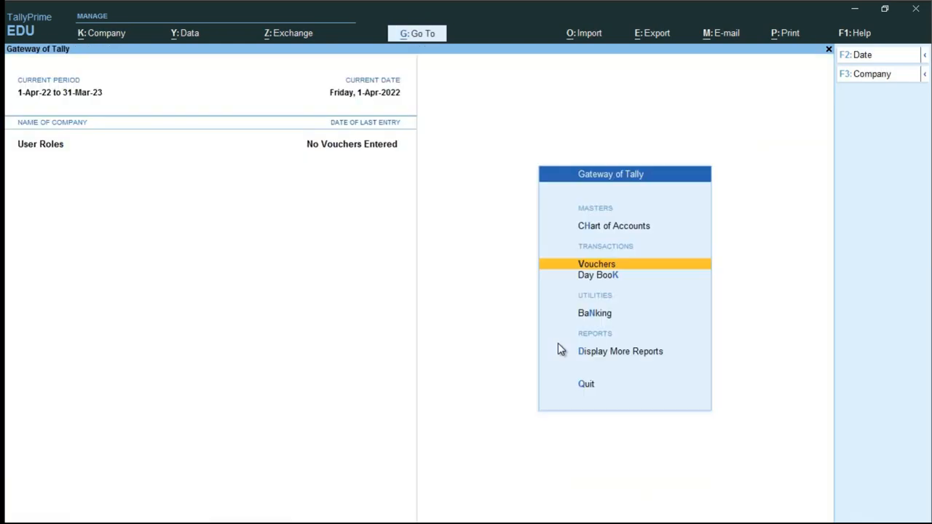
pyautogui.hotkey('alt', 'Tab')
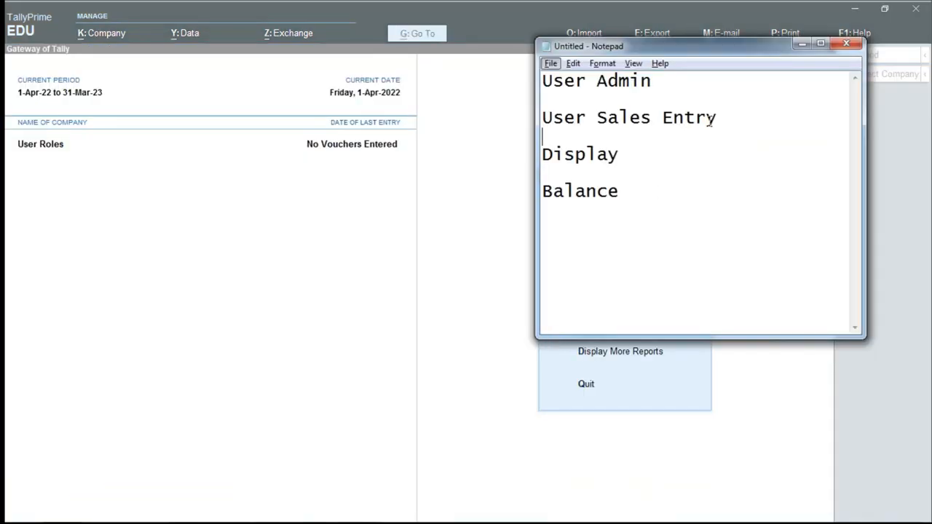
pyautogui.moveTo(745, 111); pyautogui.dragTo(595, 107)
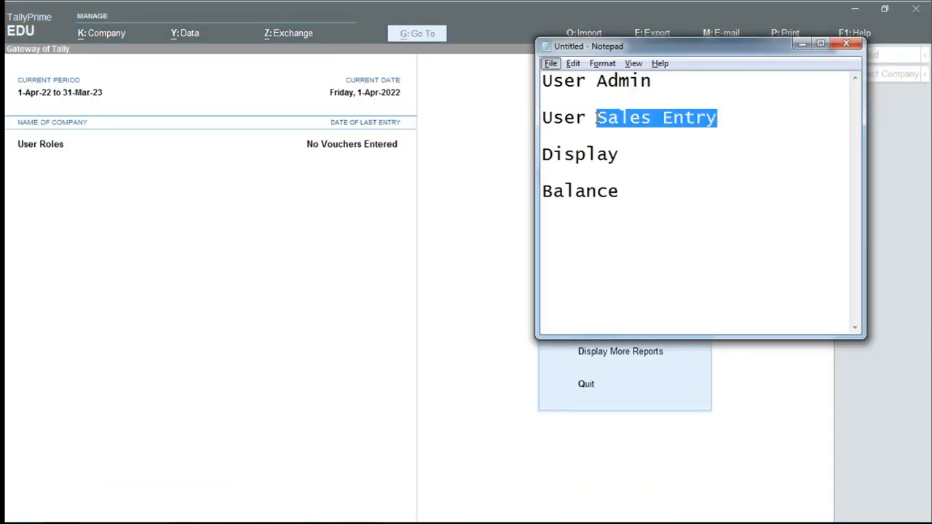
pyautogui.moveTo(626, 195); pyautogui.dragTo(524, 155)
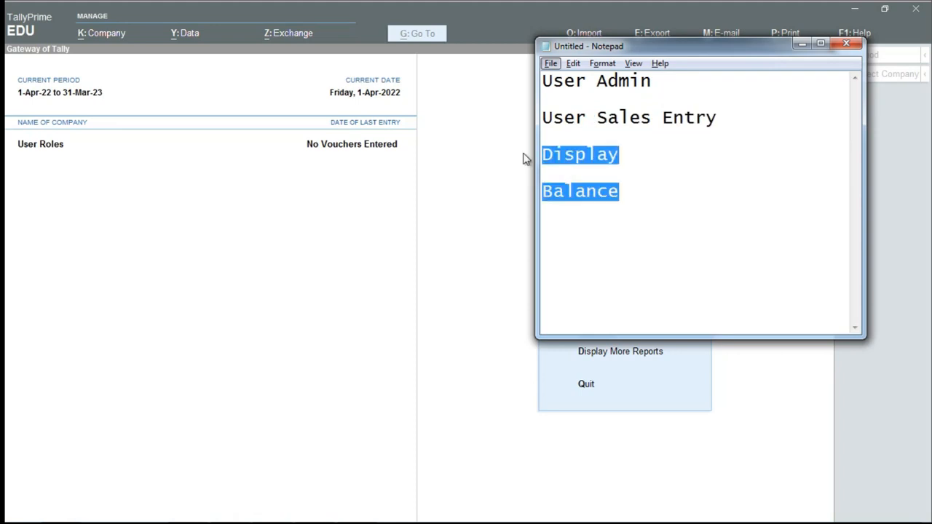
pyautogui.hotkey('alt', 'Tab')
pyautogui.hotkey('alt', 'k')
pyautogui.press('Down')
pyautogui.press('Down')
pyautogui.press('Down')
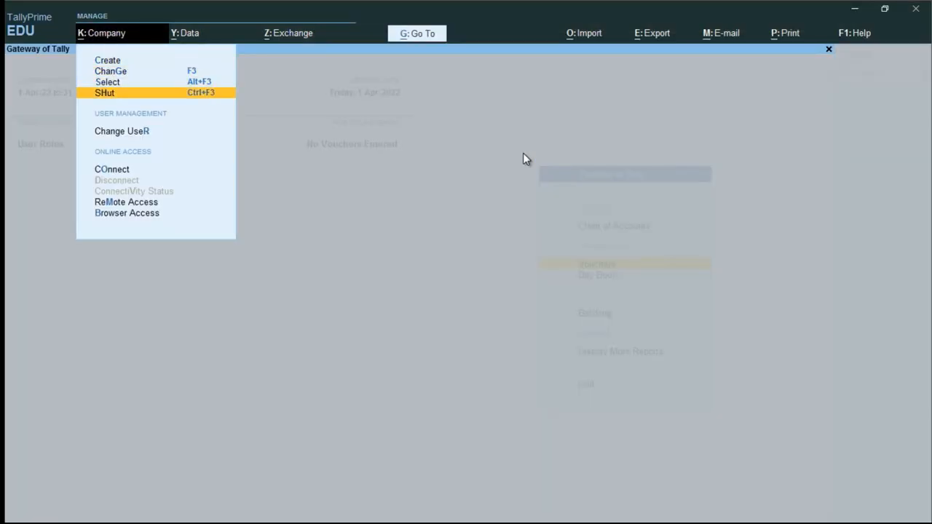
pyautogui.press('Down')
# - Log back in as the admin user
pyautogui.press('Return')
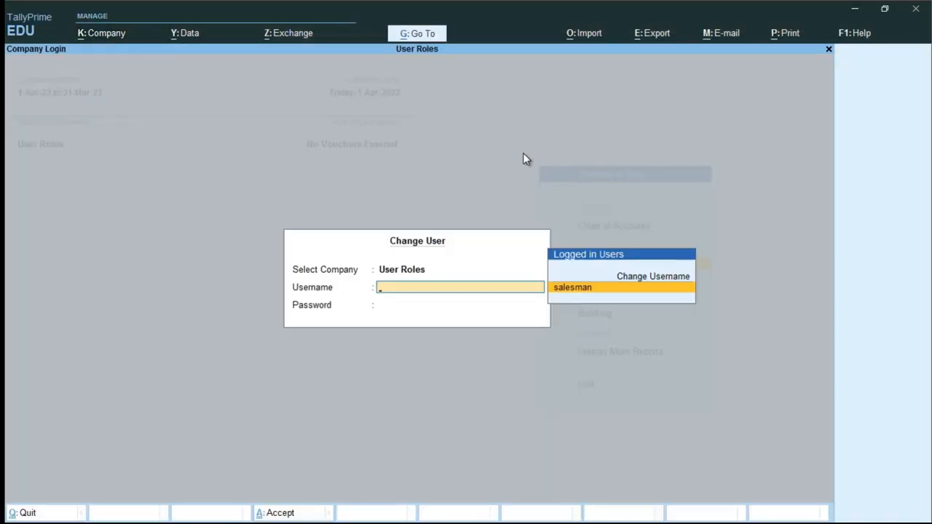
pyautogui.write('admin')
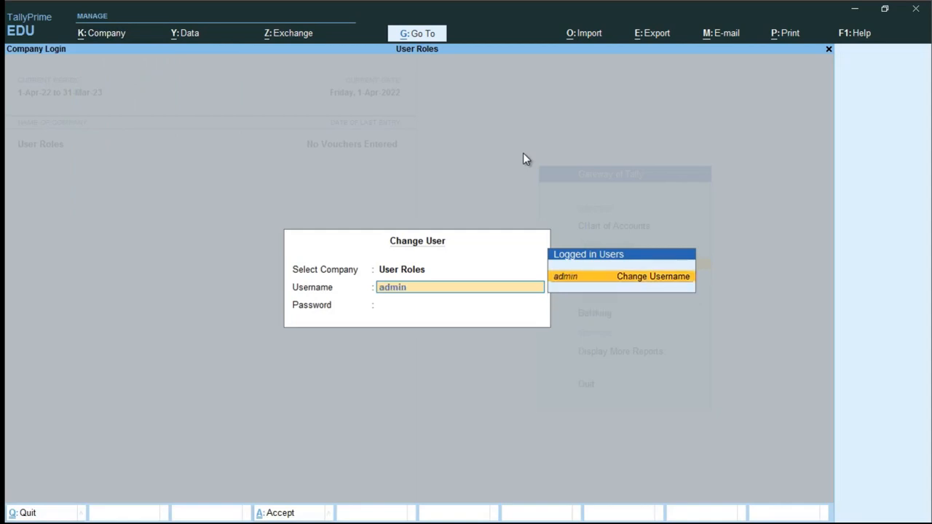
pyautogui.press('Return')
pyautogui.press('Return')
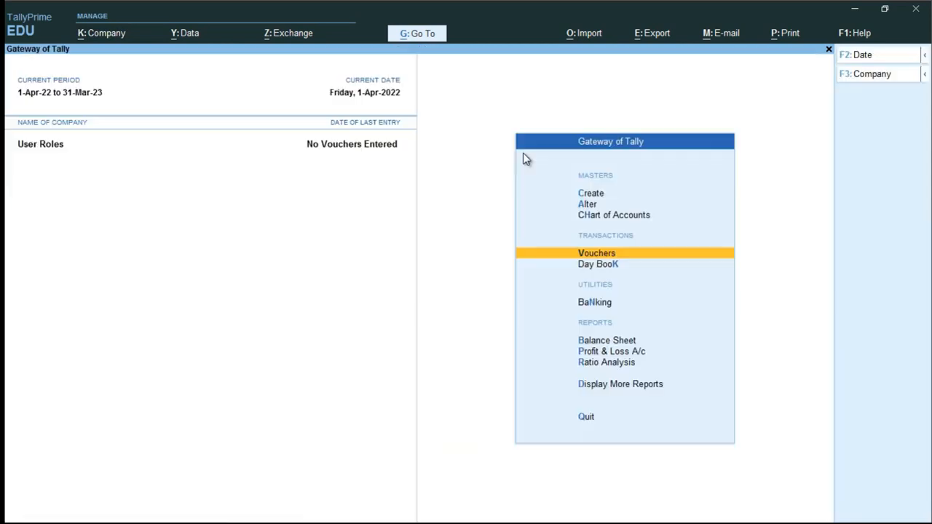
# - Bring up the Security Levels list for the User Roles company
pyautogui.hotkey('alt', 'k')
pyautogui.press('Down')
pyautogui.press('Down')
pyautogui.press('Down')
pyautogui.press('Down')
pyautogui.press('Down')
pyautogui.press('Down')
pyautogui.press('Down')
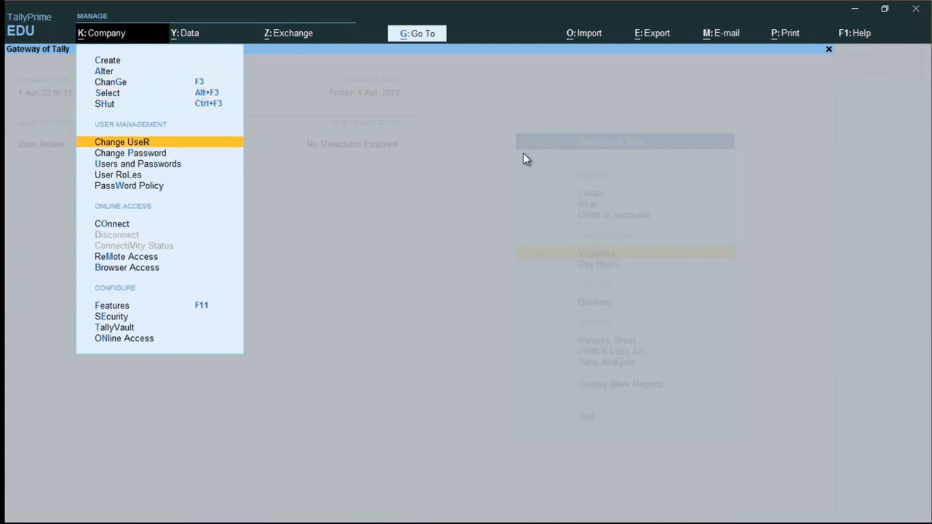
pyautogui.press('Down')
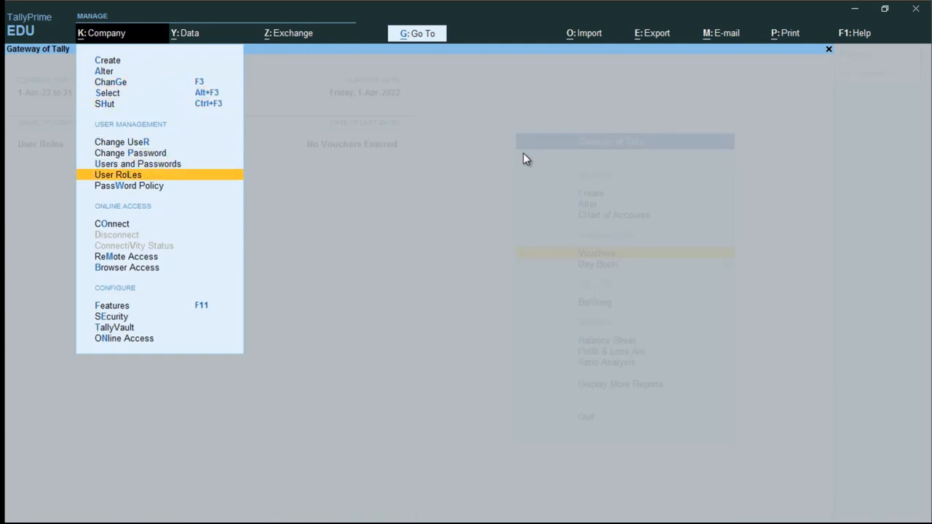
pyautogui.press('Return')
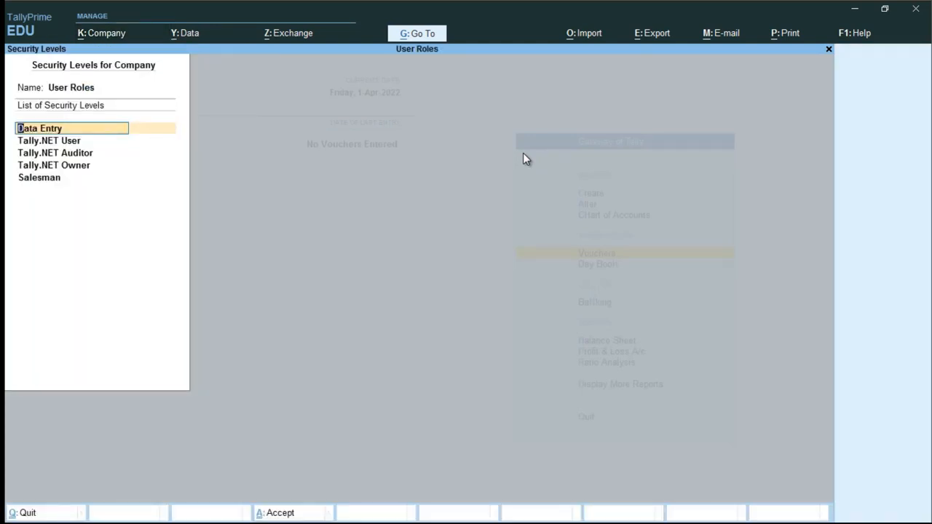
# - Pass the Data Entry and Tally.NET levels unchanged to reach the Salesman security level
pyautogui.press('Return')
pyautogui.hotkey('ctrl', 'a')
pyautogui.press('Return')
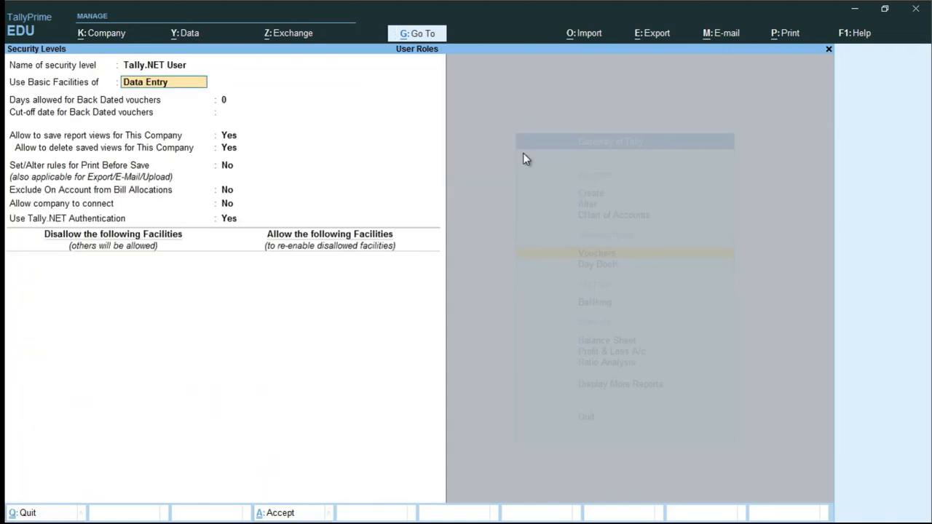
pyautogui.hotkey('ctrl', 'a')
pyautogui.press('Return')
pyautogui.hotkey('ctrl', 'a')
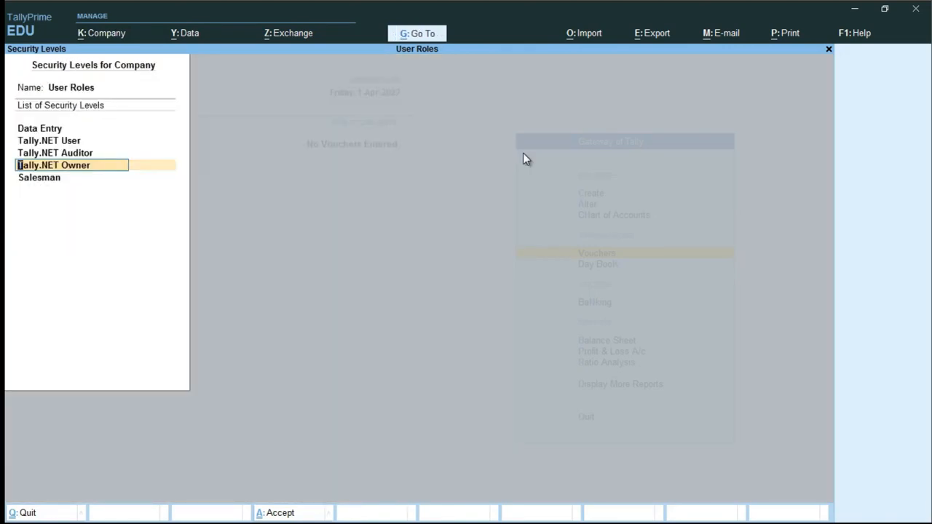
pyautogui.press('Return')
pyautogui.hotkey('ctrl', 'a')
pyautogui.press('Return')
pyautogui.press('Return')
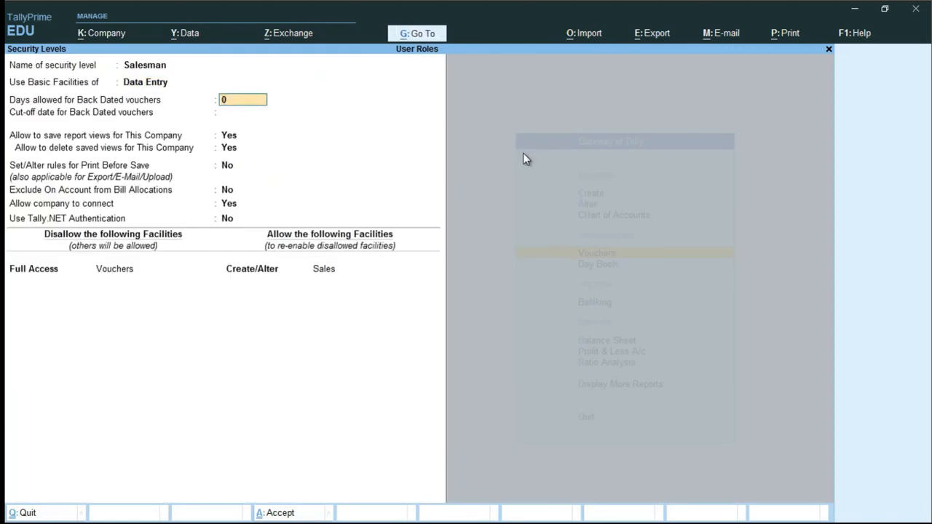
pyautogui.press('Return')
pyautogui.press('Return')
pyautogui.press('Return')
pyautogui.press('Return')
pyautogui.press('Return')
pyautogui.press('Return')
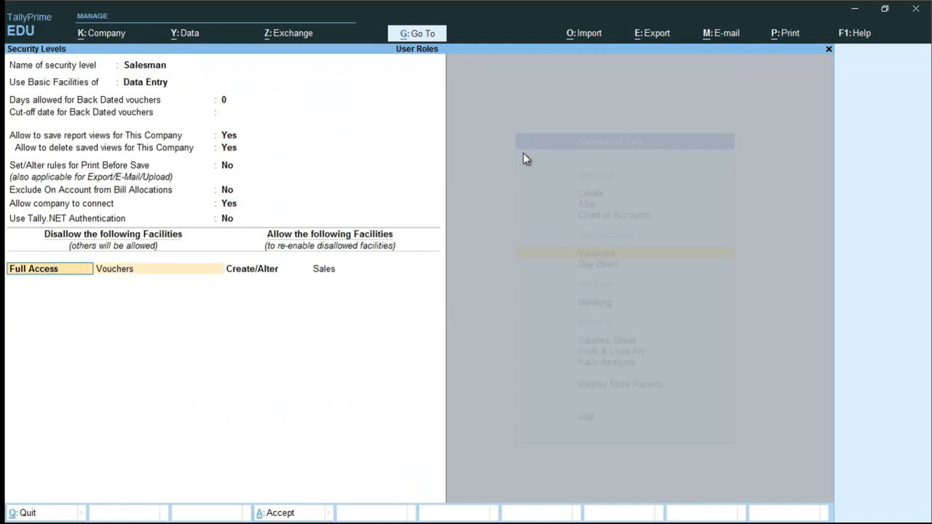
# - Add Display access to Balance Sheet in Salesman's allowed facilities and save the security levels
pyautogui.press('Return')
pyautogui.press('Return')
pyautogui.press('Return')
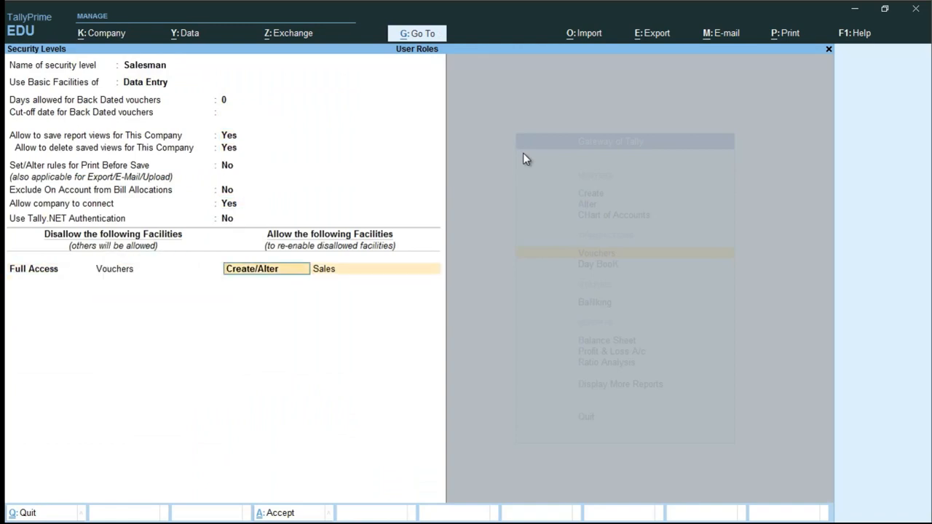
pyautogui.press('Return')
pyautogui.write('d')
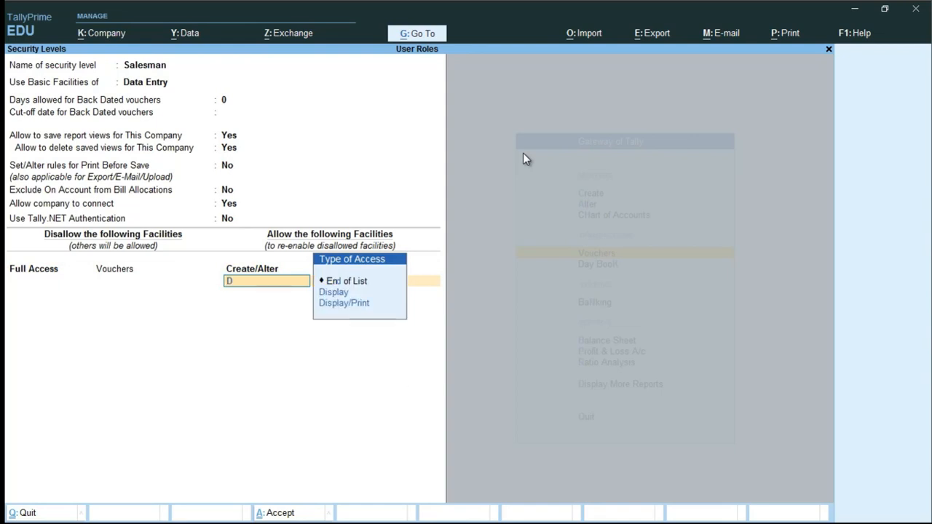
pyautogui.press('Return')
pyautogui.press('Down')
pyautogui.press('Return')
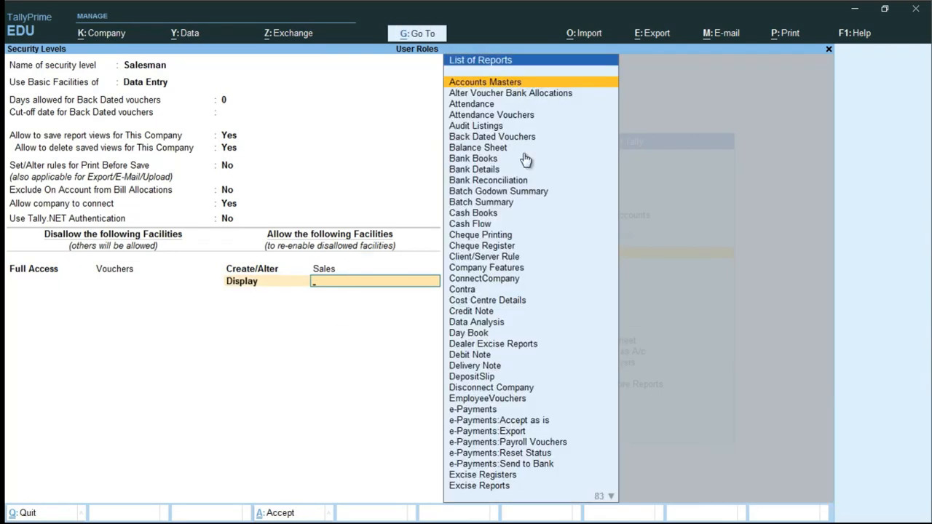
pyautogui.write('bal')
pyautogui.press('Return')
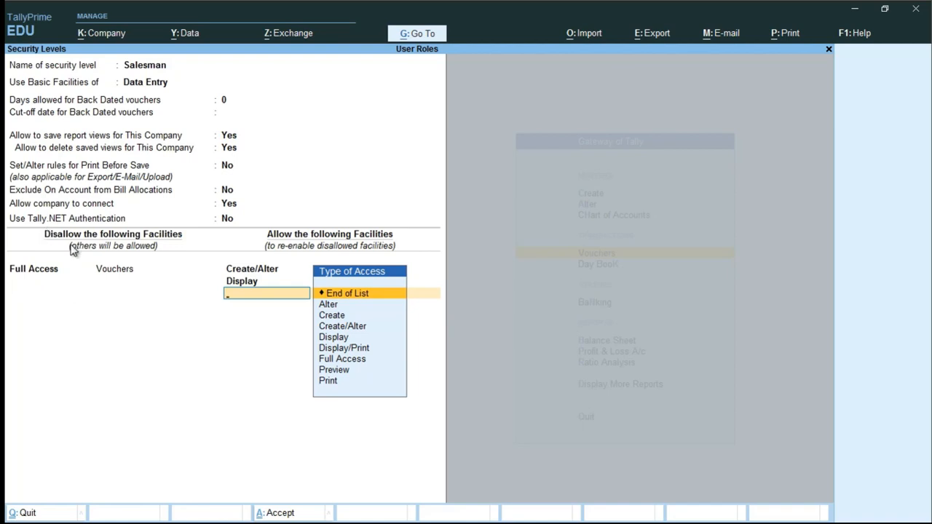
pyautogui.hotkey('ctrl', 'a')
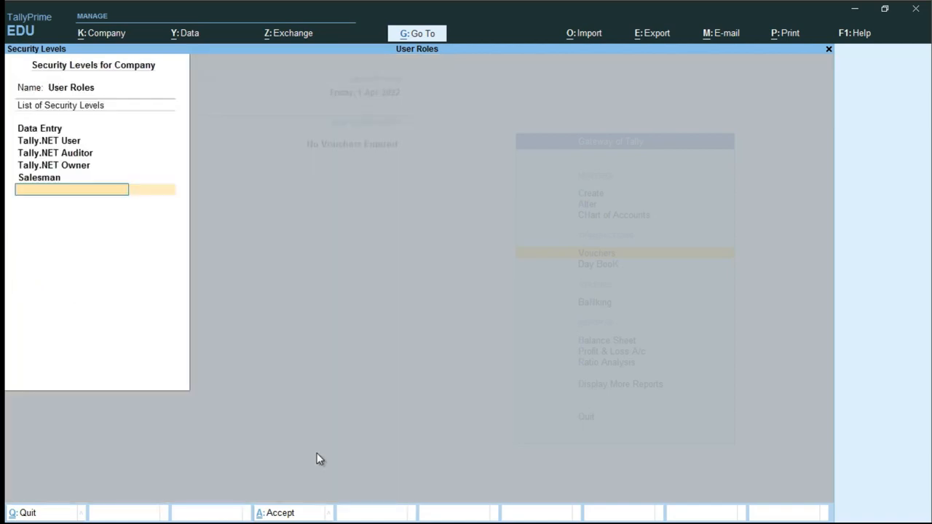
pyautogui.press('Return')
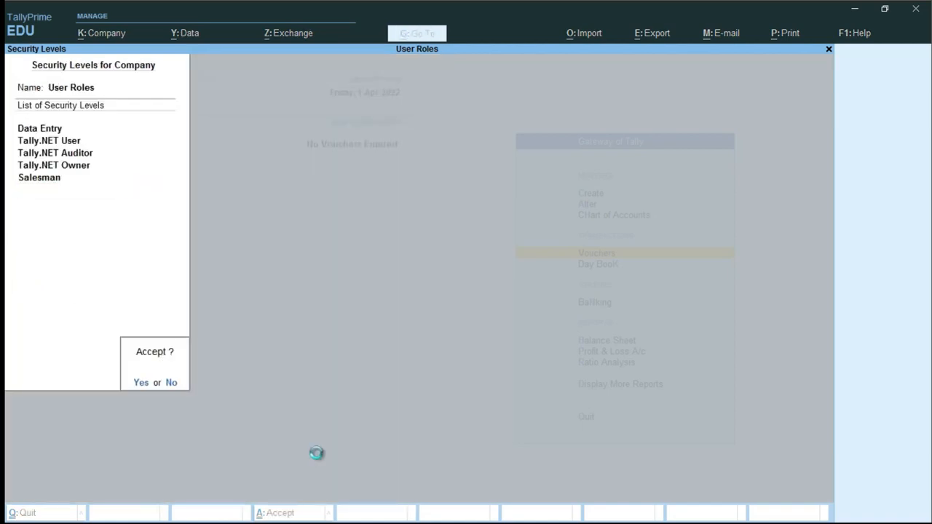
pyautogui.press('Return')
# - Change the logged-in user to salesman
pyautogui.hotkey('alt', 'k')
pyautogui.press('Down')
pyautogui.press('Down')
pyautogui.press('Down')
pyautogui.press('Down')
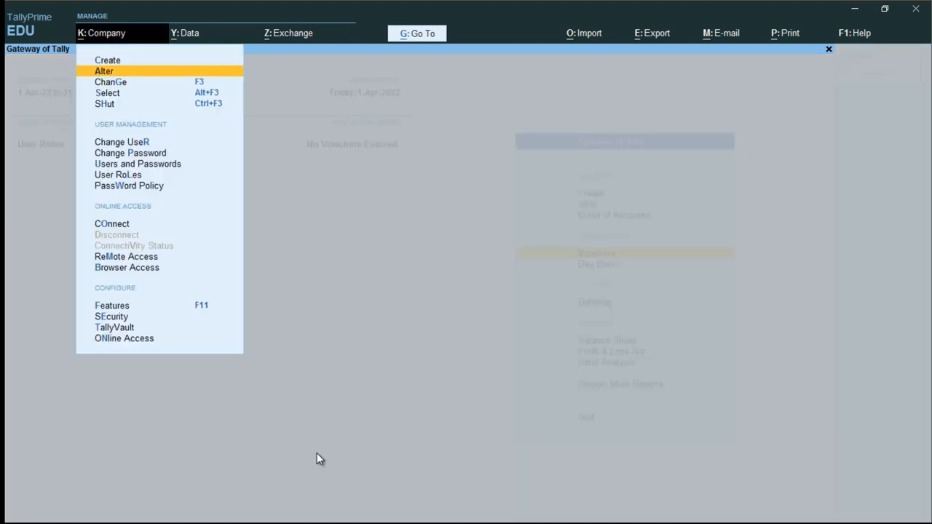
pyautogui.press('Down')
pyautogui.press('Down')
pyautogui.press('Up')
pyautogui.press('Return')
pyautogui.write('s')
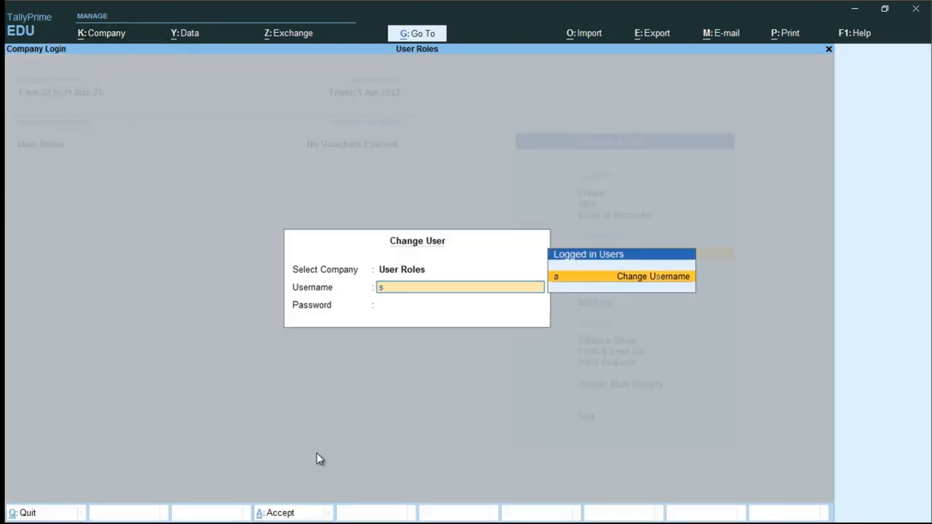
pyautogui.write('alesman')
pyautogui.press('Return')
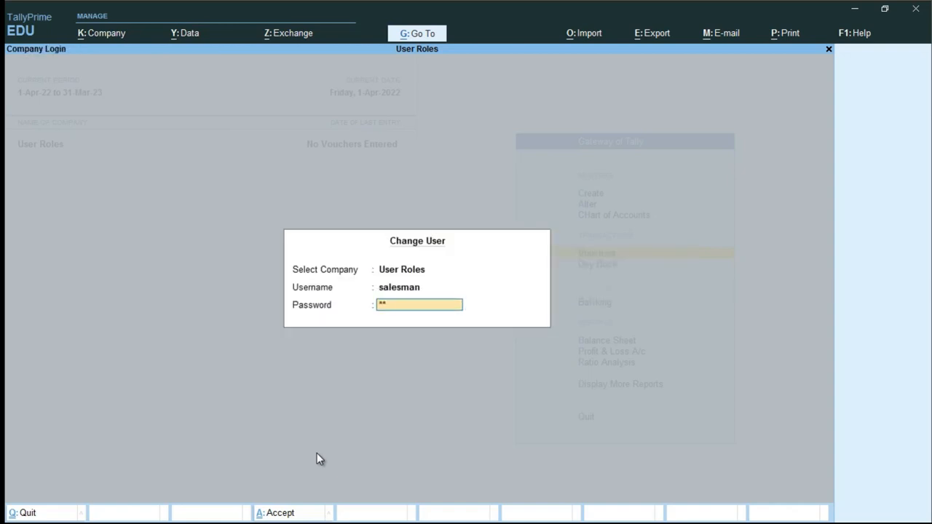
pyautogui.press('Return')
# - Open the Balance Sheet as salesman to confirm access, then close it
pyautogui.press('Down')
pyautogui.press('Down')
pyautogui.press('Down')
pyautogui.press('Down')
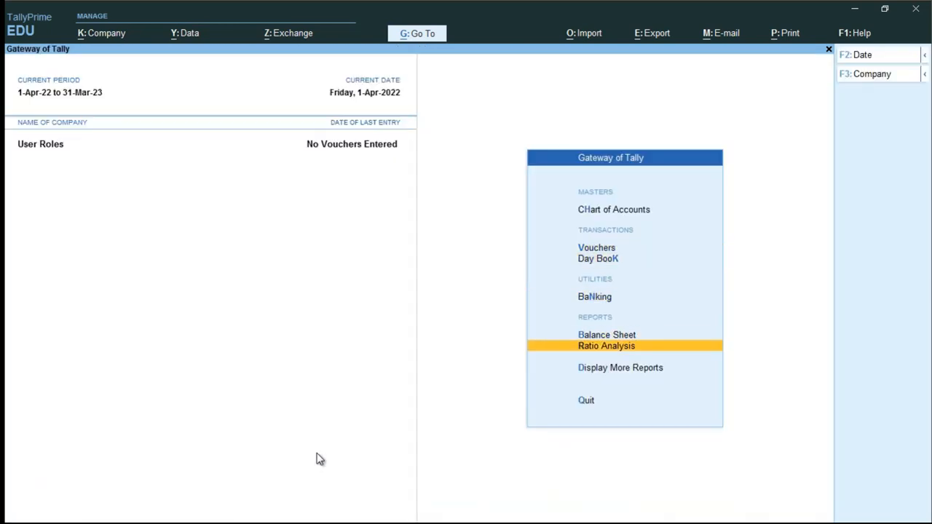
pyautogui.press('Up')
pyautogui.press('Return')
pyautogui.press('Escape')
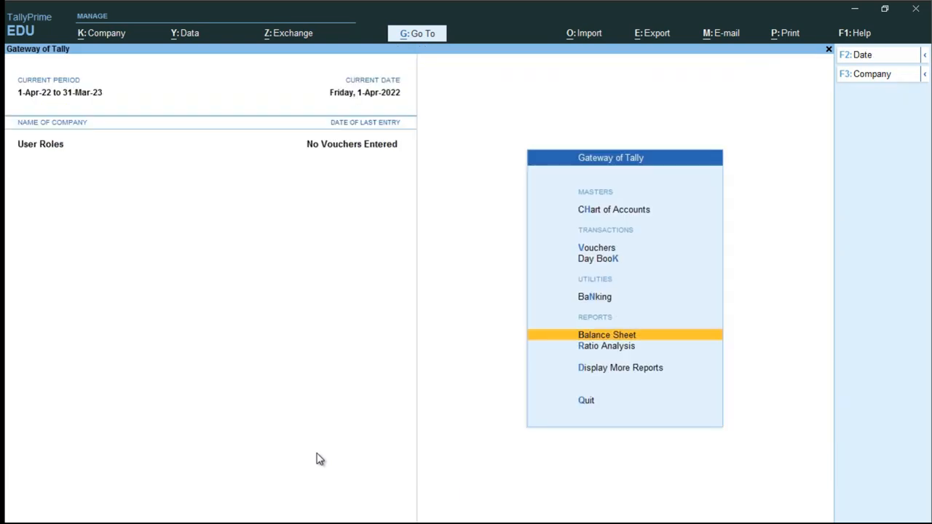
# - Change the user back to admin with the admin password
pyautogui.press('Up')
pyautogui.press('Up')
pyautogui.hotkey('alt', 'k')
pyautogui.press('Down')
pyautogui.press('Down')
pyautogui.press('Down')
pyautogui.press('Down')
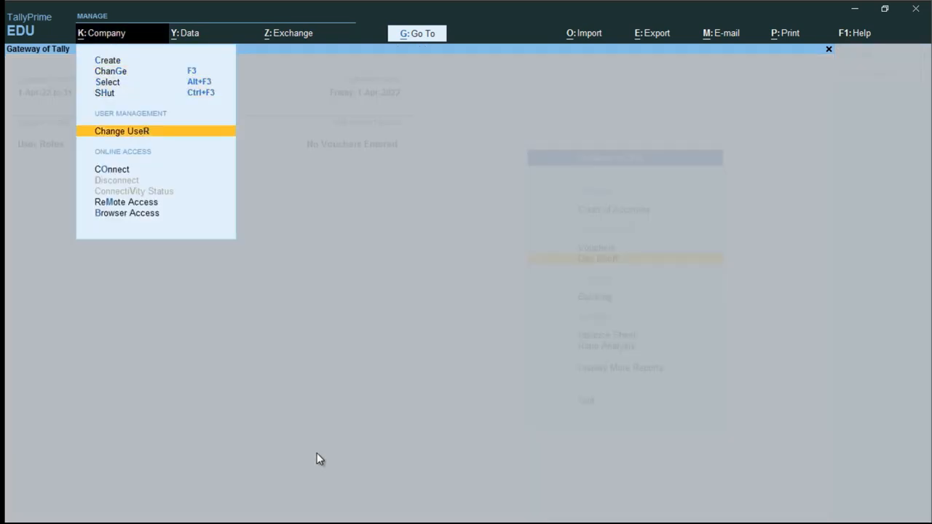
pyautogui.press('Down')
pyautogui.press('Up')
pyautogui.press('Return')
pyautogui.write('admin')
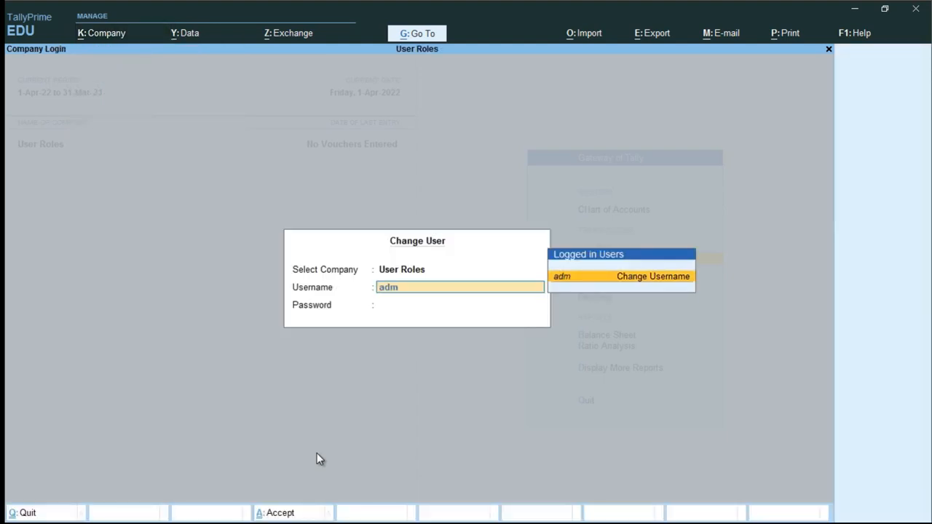
pyautogui.press('Return')
pyautogui.press('Return')
pyautogui.write('123')
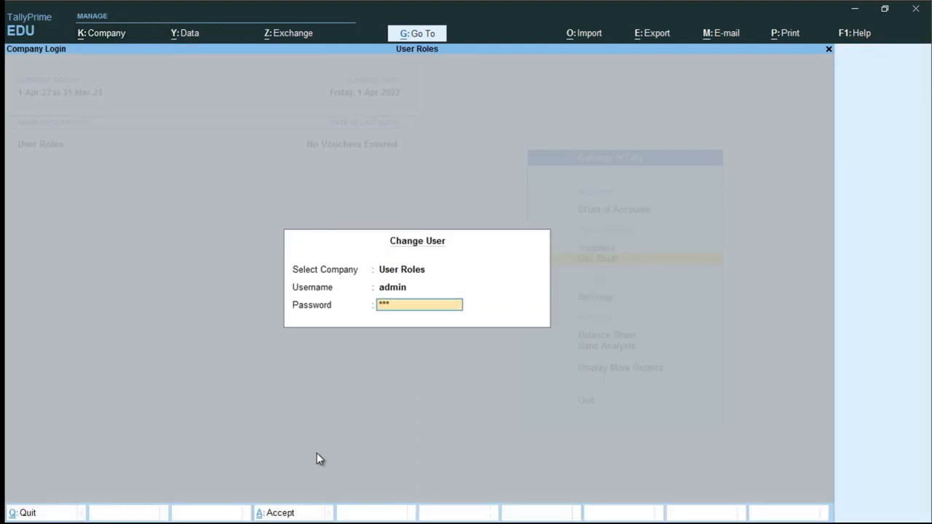
pyautogui.press('Return')
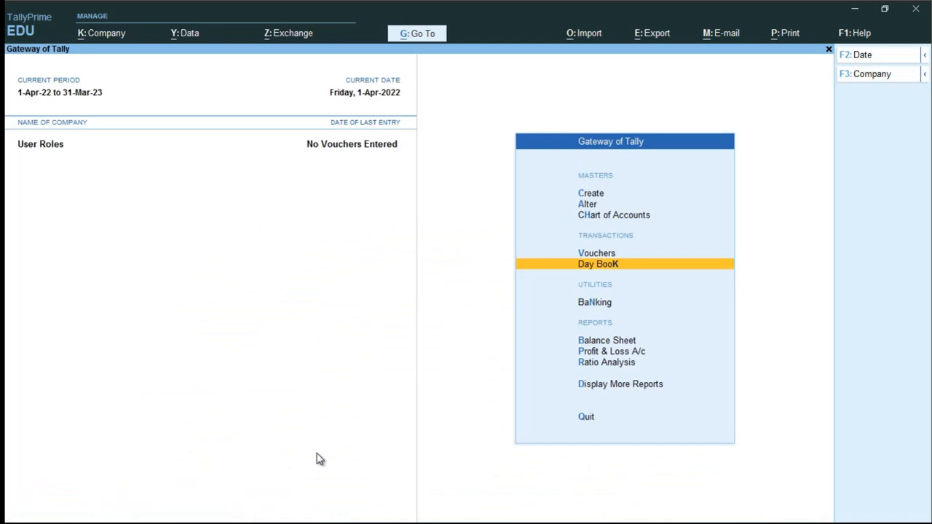
# - In the Notepad roles note, place the insertion point at the end after Balance
pyautogui.hotkey('alt', 'Tab')
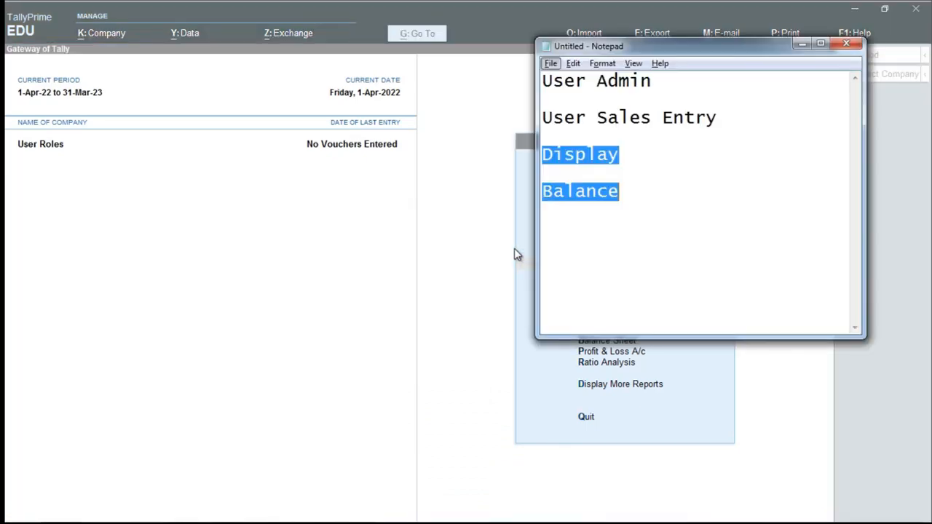
pyautogui.click(624, 106)
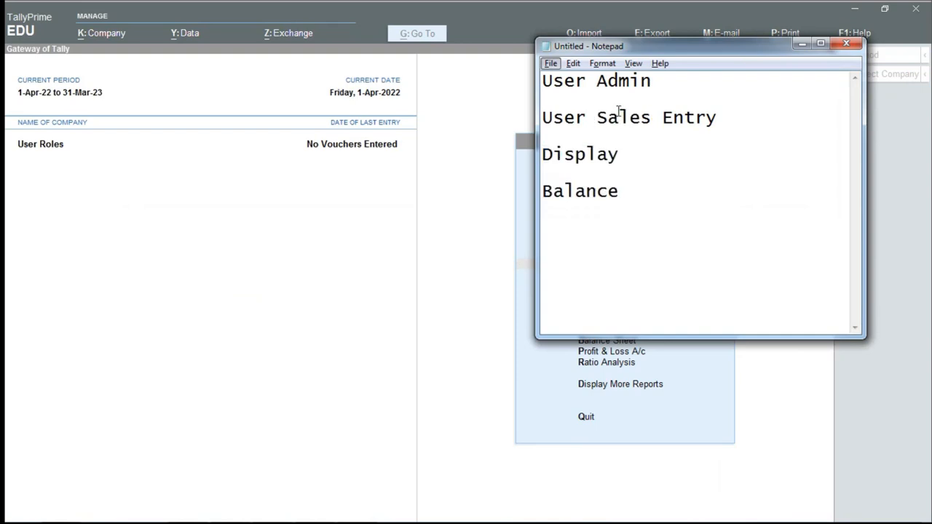
pyautogui.click(630, 134)
pyautogui.click(630, 118)
pyautogui.hotkey('ctrl', 'a')
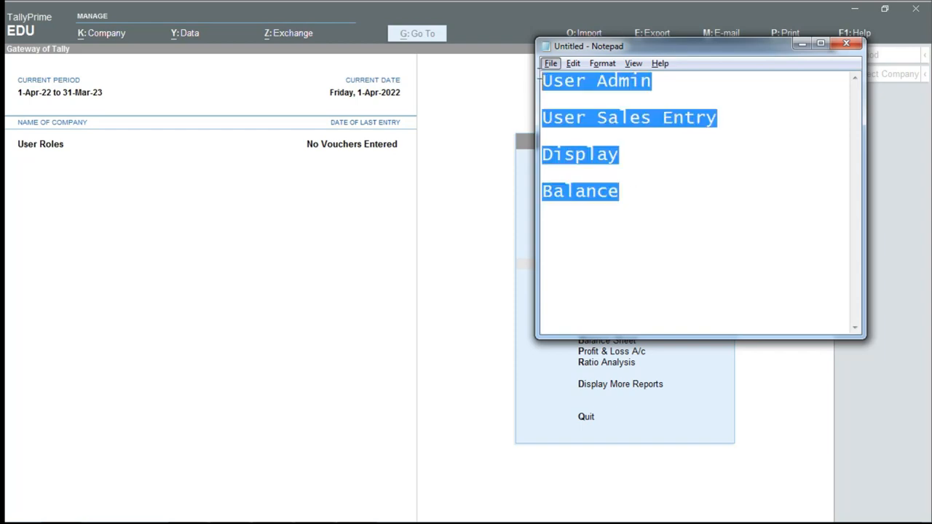
pyautogui.click(651, 230)
# - Add Operator, the user name and Entry on separate lines below Balance
pyautogui.press('Return')
pyautogui.press('Return')
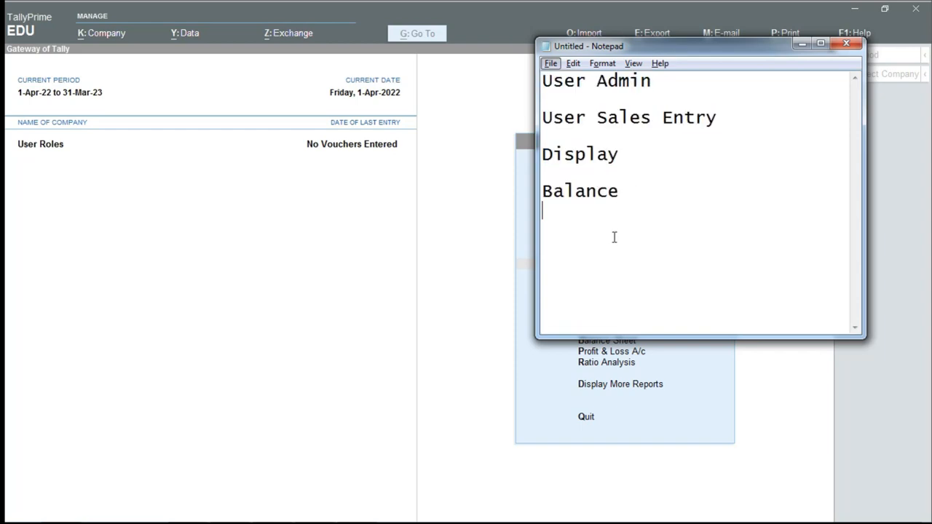
pyautogui.write('Operator')
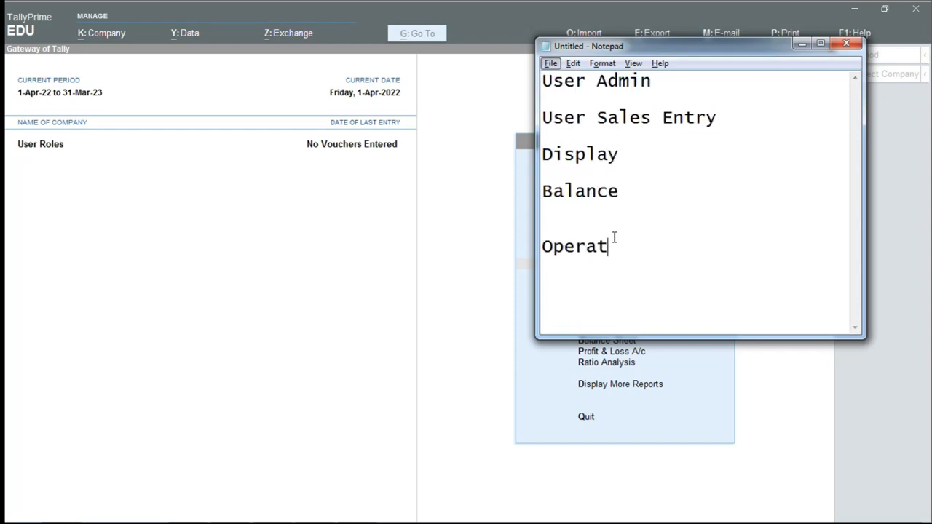
pyautogui.press('Return')
pyautogui.press('Return')
pyautogui.write('Entry')
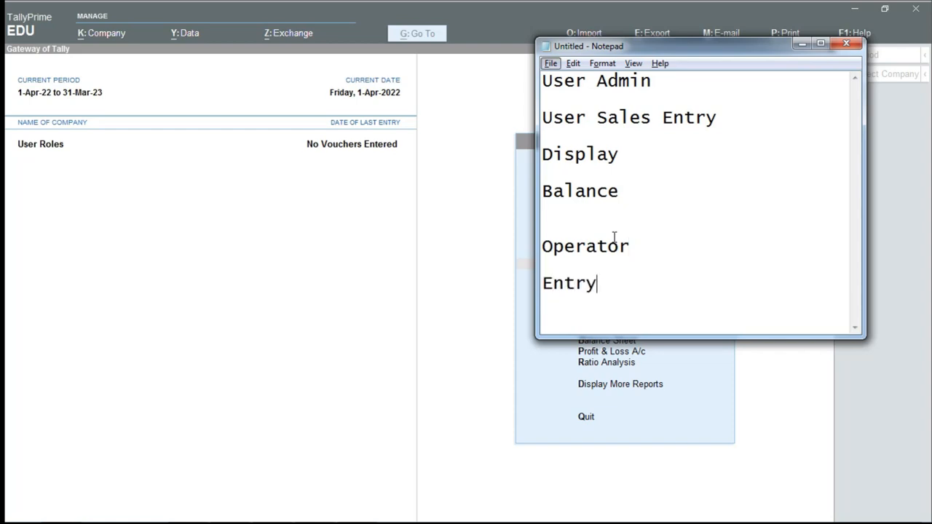
pyautogui.press('Up')
pyautogui.write('Ramesh')
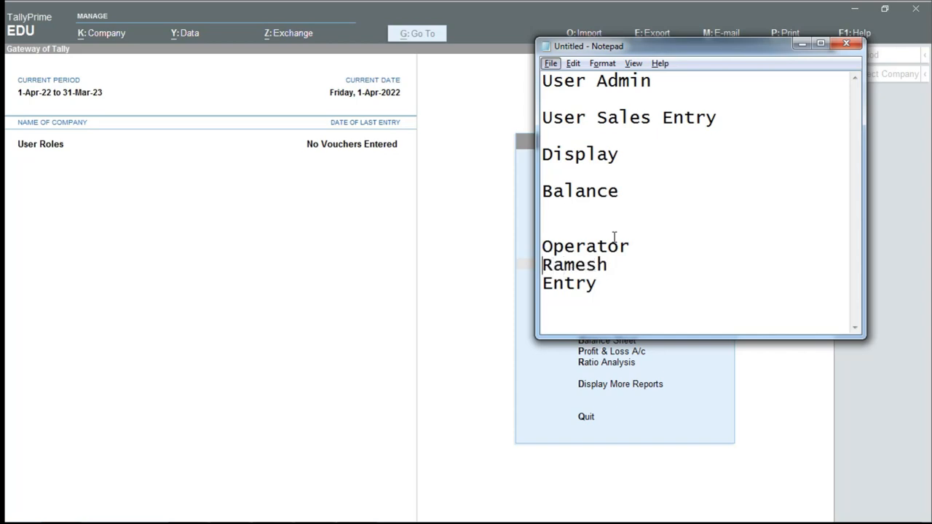
pyautogui.press('Return')
pyautogui.press('Up')
pyautogui.press('Return')
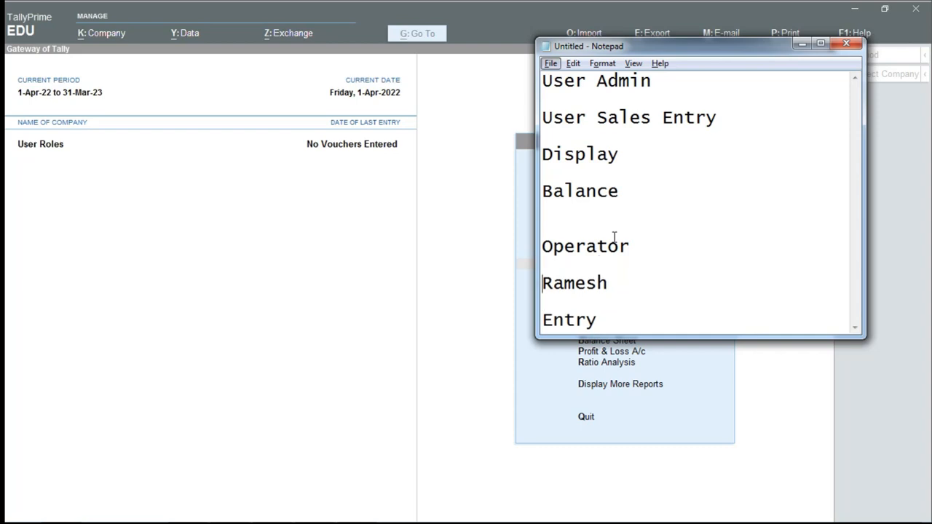
pyautogui.hotkey('shift', 'Up')
pyautogui.hotkey('shift', 'Down')
pyautogui.hotkey('alt', 'Tab')
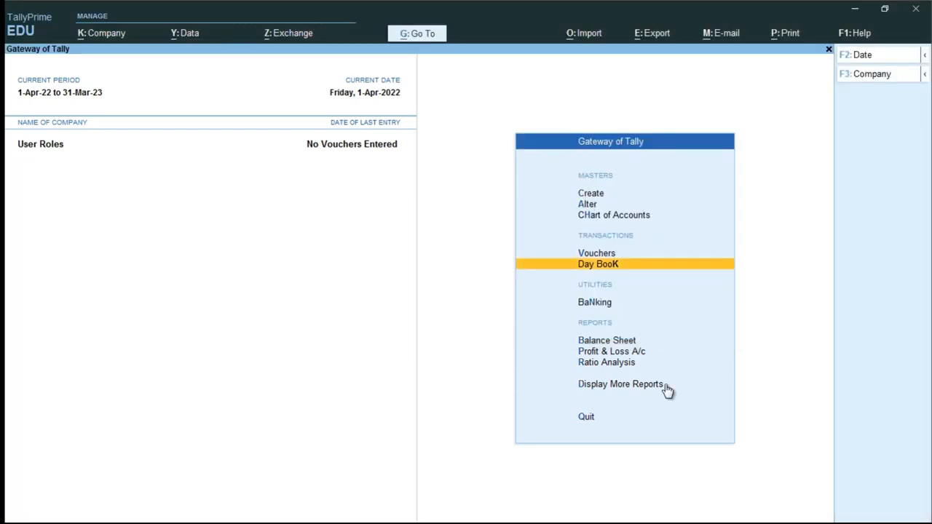
# - Open the company's Users and Passwords list for editing
pyautogui.hotkey('alt', 'k')
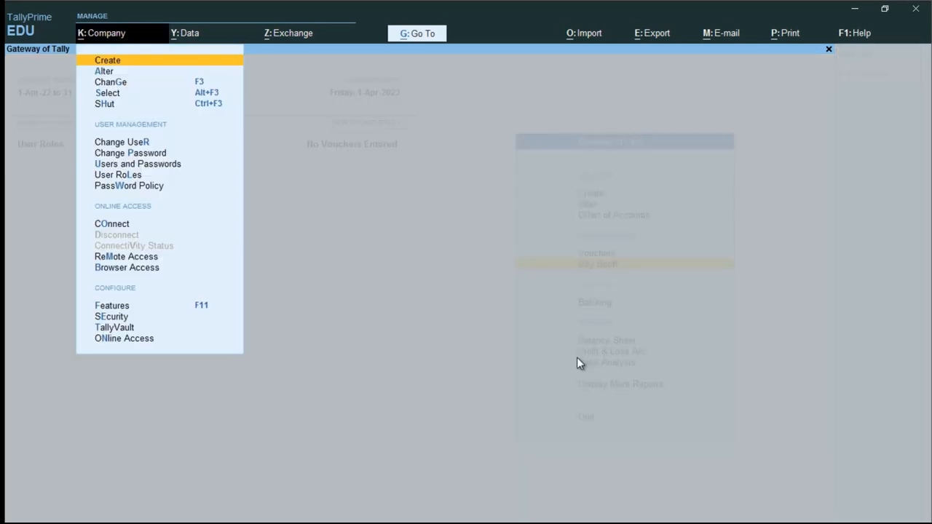
pyautogui.press('Down')
pyautogui.press('Down')
pyautogui.press('Down')
pyautogui.press('Down')
pyautogui.press('Down')
pyautogui.press('Down')
pyautogui.press('Down')
pyautogui.press('Down')
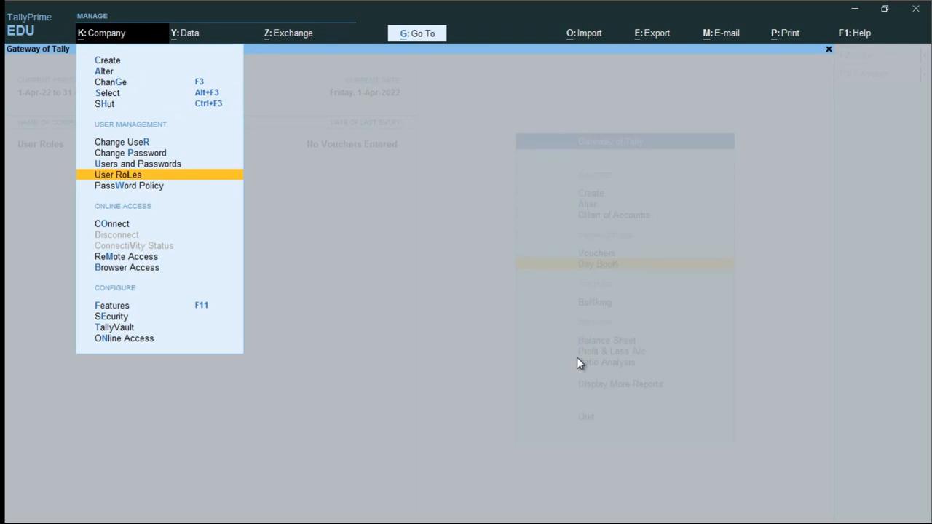
pyautogui.press('Up')
pyautogui.press('Return')
pyautogui.press('Return')
pyautogui.press('Down')
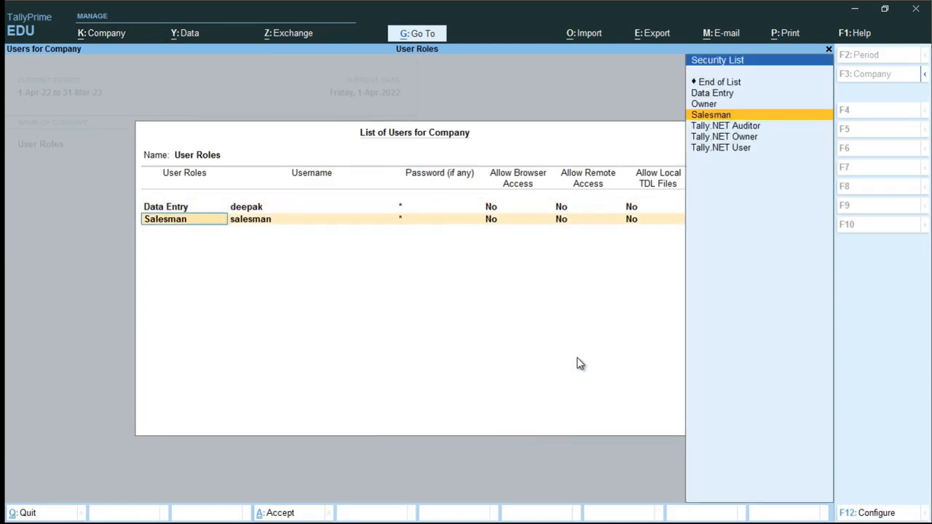
pyautogui.press('Return')
pyautogui.press('Return')
pyautogui.press('Return')
pyautogui.press('Return')
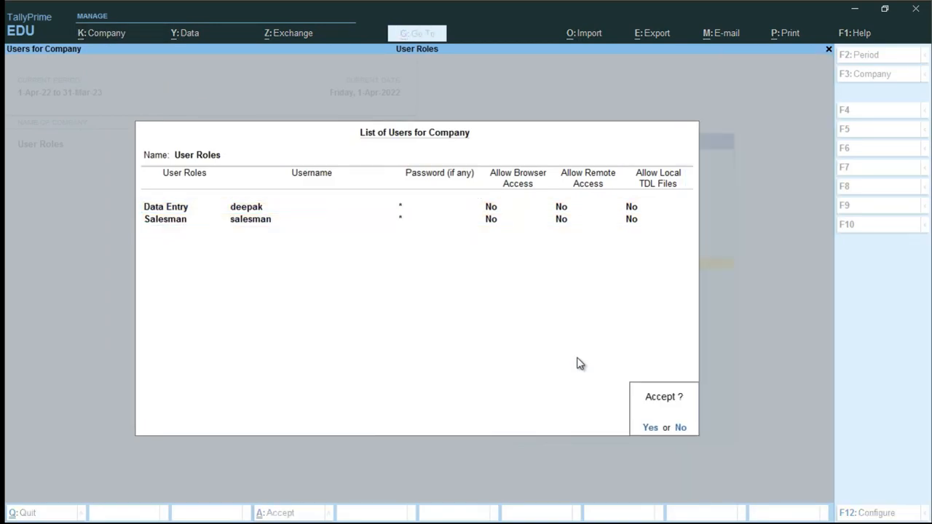
pyautogui.press('Escape')
# - Add a Data Entry user row with username and password, and save the user list
pyautogui.press('Return')
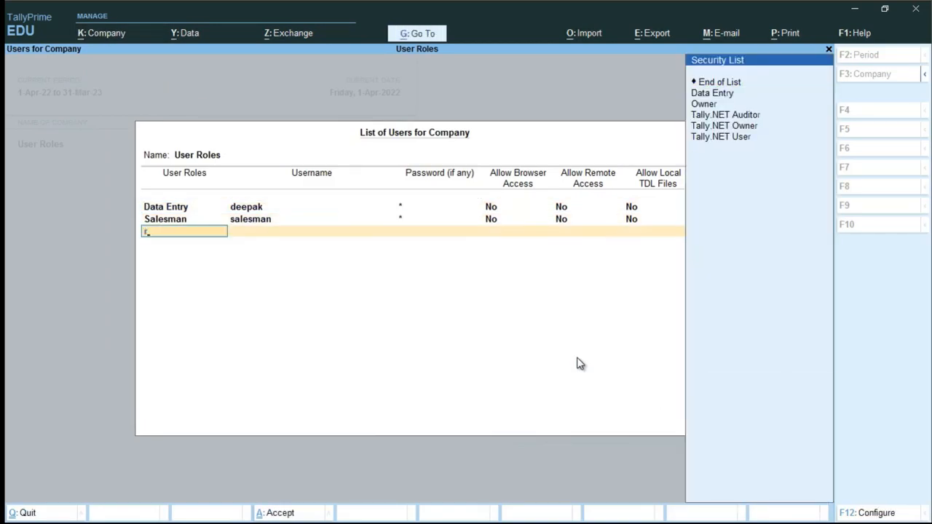
pyautogui.press('BackSpace')
pyautogui.write('dat')
pyautogui.press('Return')
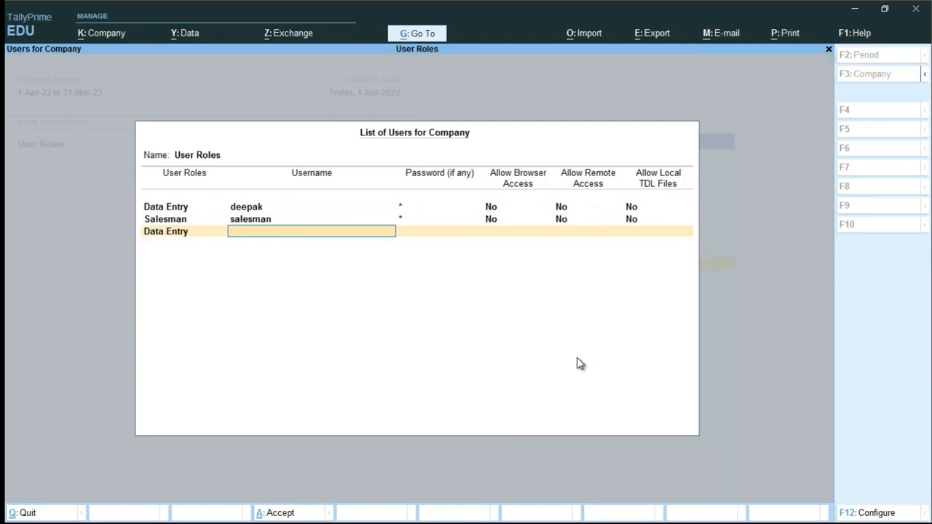
pyautogui.write('ramesh')
pyautogui.press('Return')
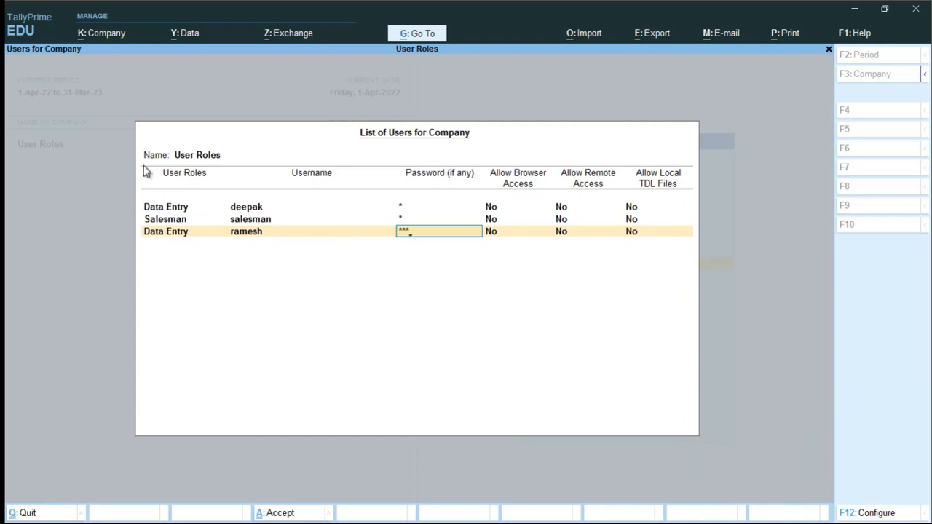
pyautogui.press('Return')
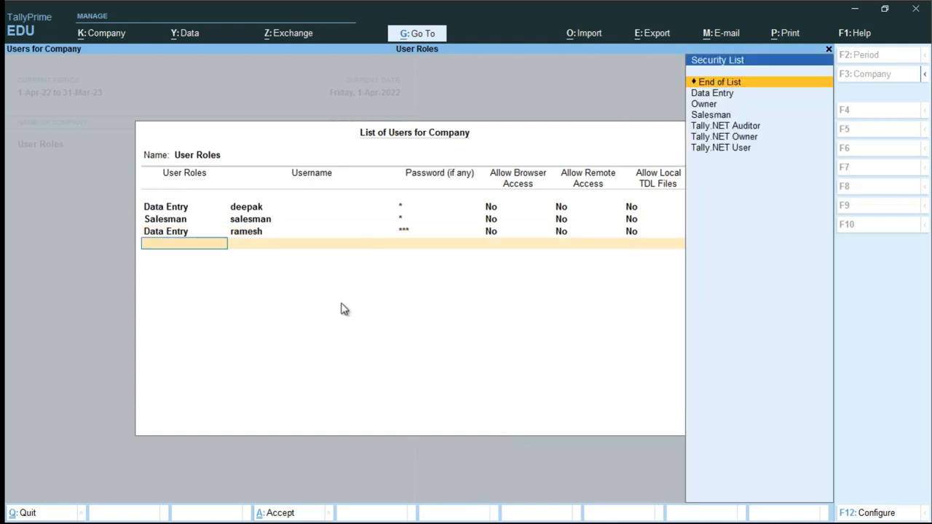
pyautogui.press('Return')
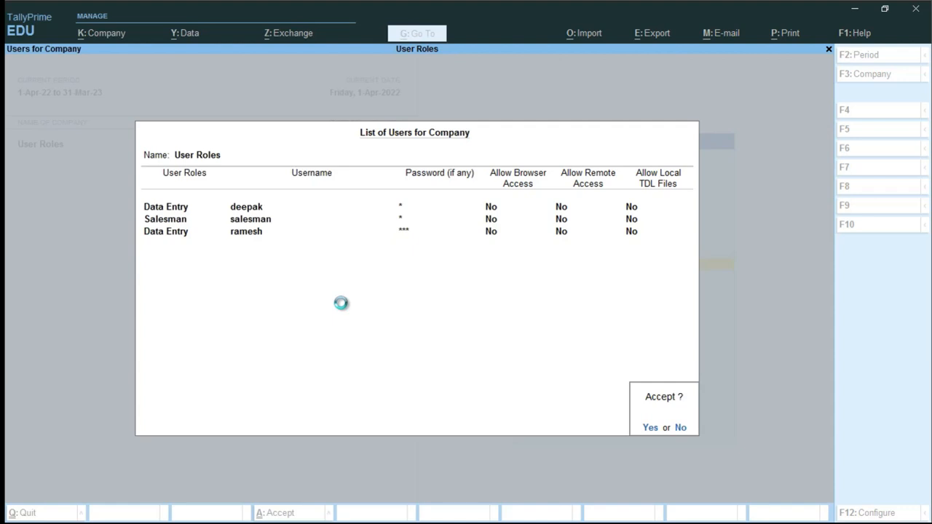
pyautogui.hotkey('alt', 'k')
pyautogui.press('Down')
pyautogui.press('Down')
pyautogui.press('Down')
pyautogui.press('Down')
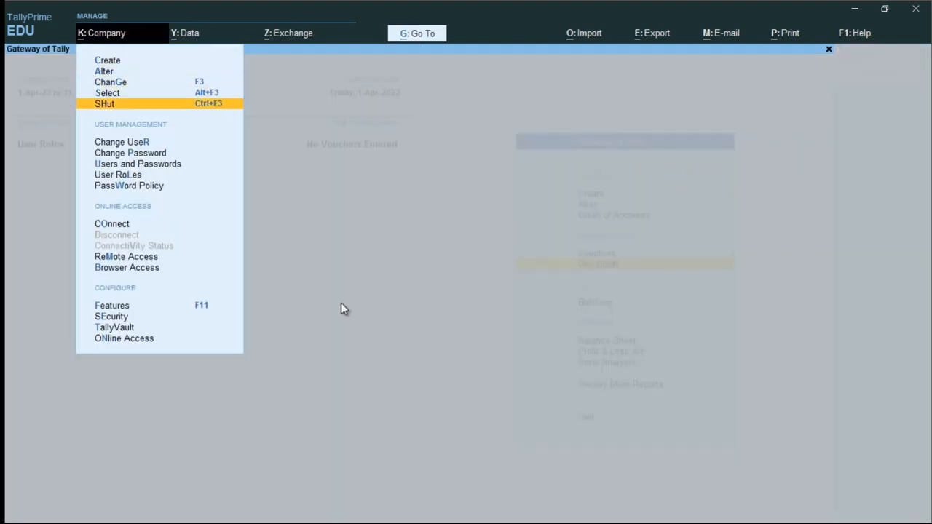
# - Change the logged-in user to the new Data Entry user
pyautogui.press('Down')
pyautogui.press('Down')
pyautogui.press('Up')
pyautogui.press('Return')
pyautogui.write('ram')
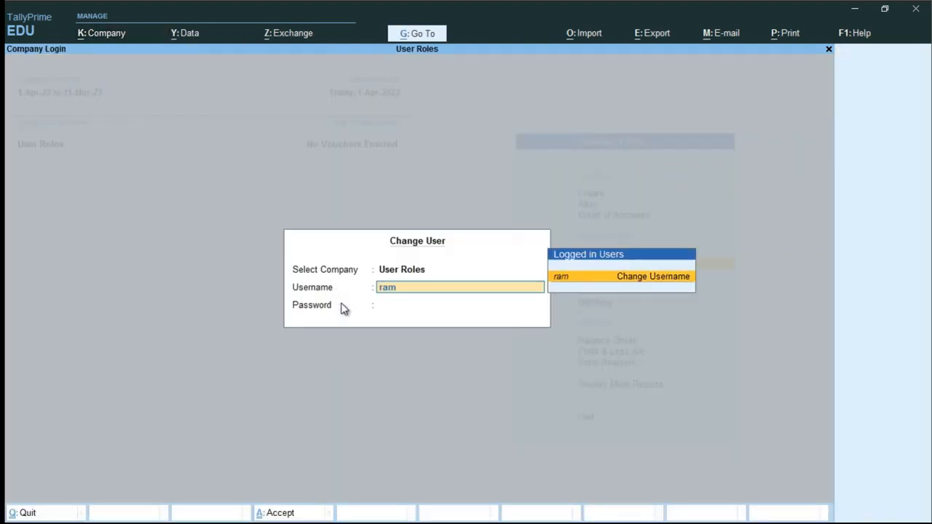
pyautogui.write('esh')
pyautogui.press('Return')
pyautogui.press('Return')
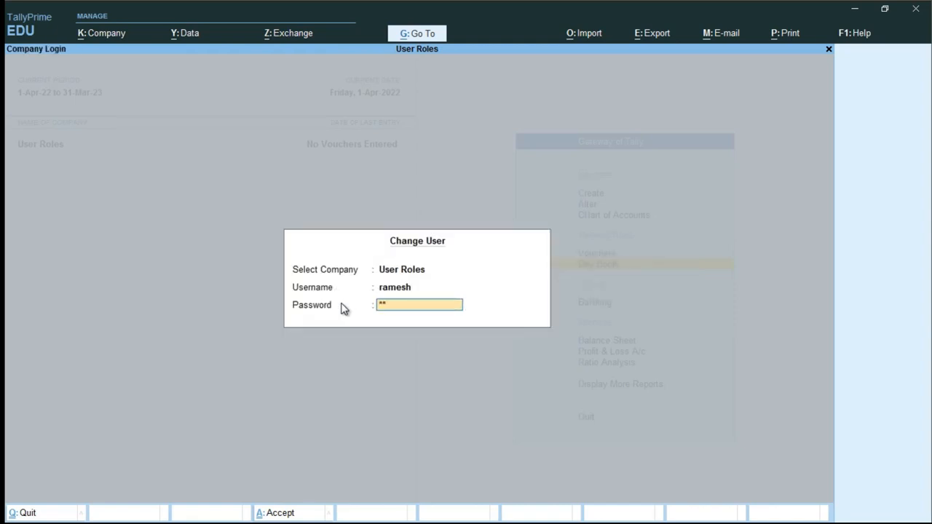
pyautogui.press('Return')
# - Test voucher entry by trying Payment and Receipt vouchers, then exit
pyautogui.press('Up')
pyautogui.press('Up')
pyautogui.press('Up')
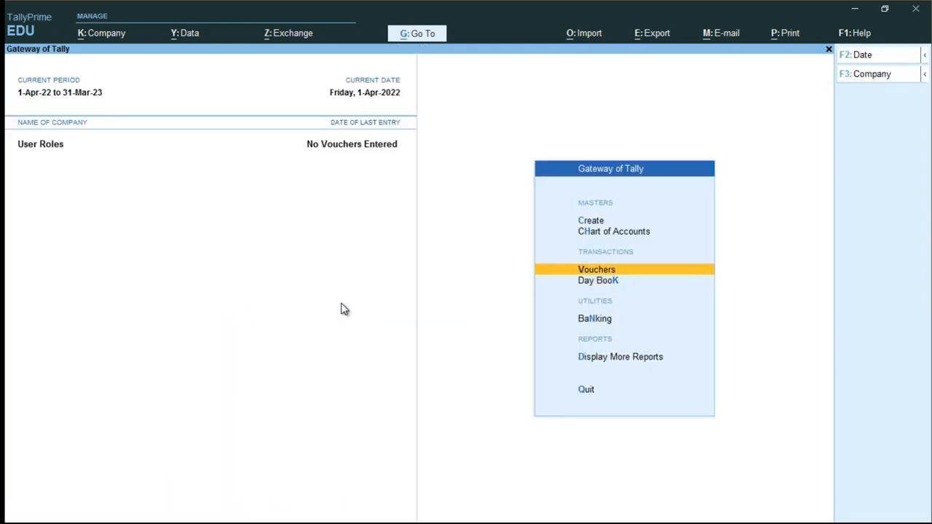
pyautogui.press('Down')
pyautogui.press('Down')
pyautogui.press('Down')
pyautogui.press('Down')
pyautogui.press('Down')
pyautogui.press('Down')
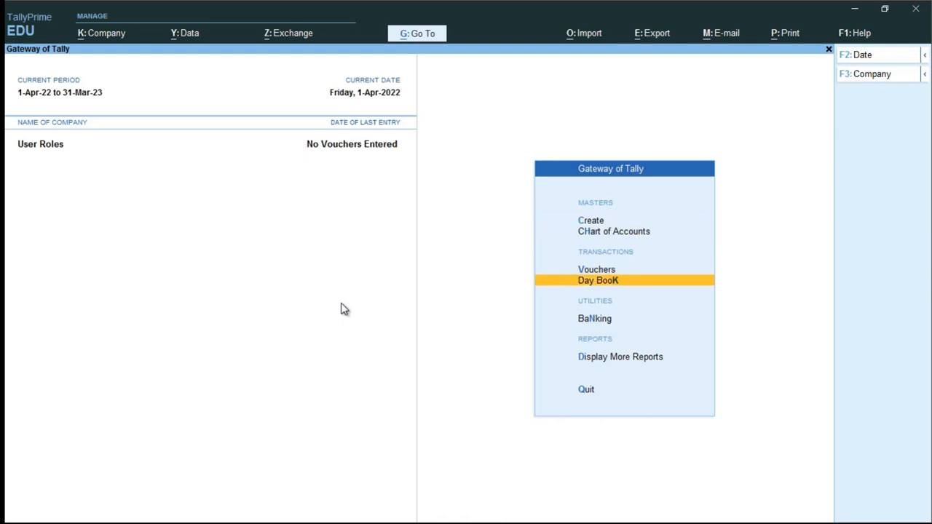
pyautogui.press('Up')
pyautogui.press('Up')
pyautogui.press('Up')
pyautogui.press('Up')
pyautogui.press('Up')
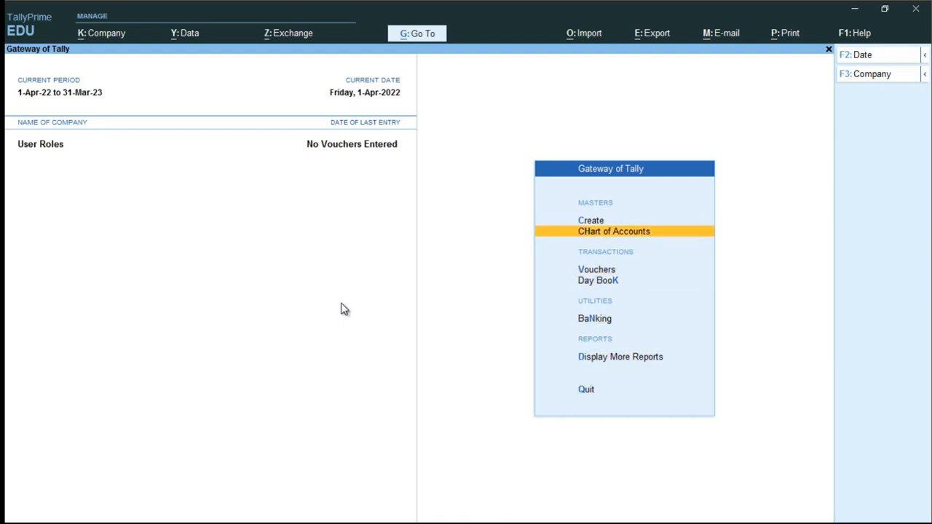
pyautogui.press('Down')
pyautogui.press('Down')
pyautogui.press('Down')
pyautogui.press('Down')
pyautogui.press('Down')
pyautogui.press('Up')
pyautogui.press('Up')
pyautogui.press('Up')
pyautogui.press('Up')
pyautogui.press('Up')
pyautogui.press('Up')
pyautogui.press('Up')
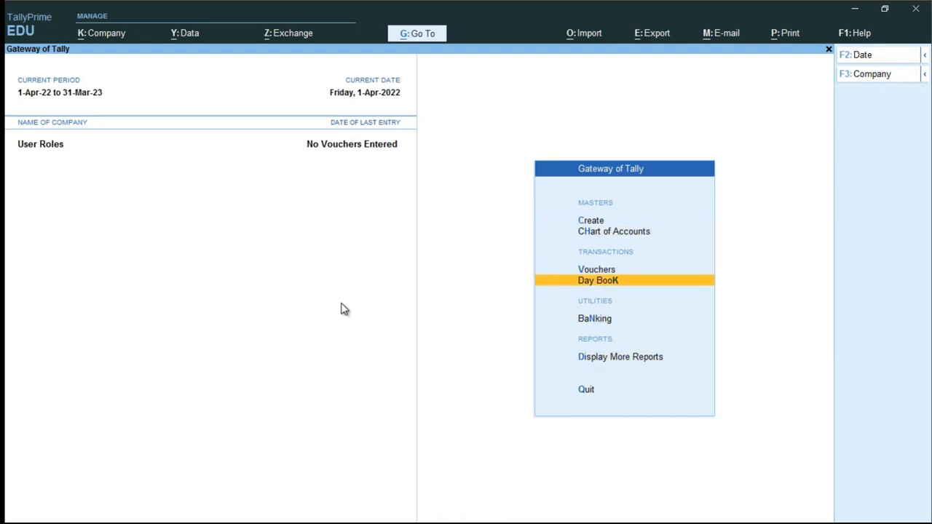
pyautogui.press('Down')
pyautogui.press('Down')
pyautogui.press('Down')
pyautogui.press('Down')
pyautogui.press('Down')
pyautogui.press('Down')
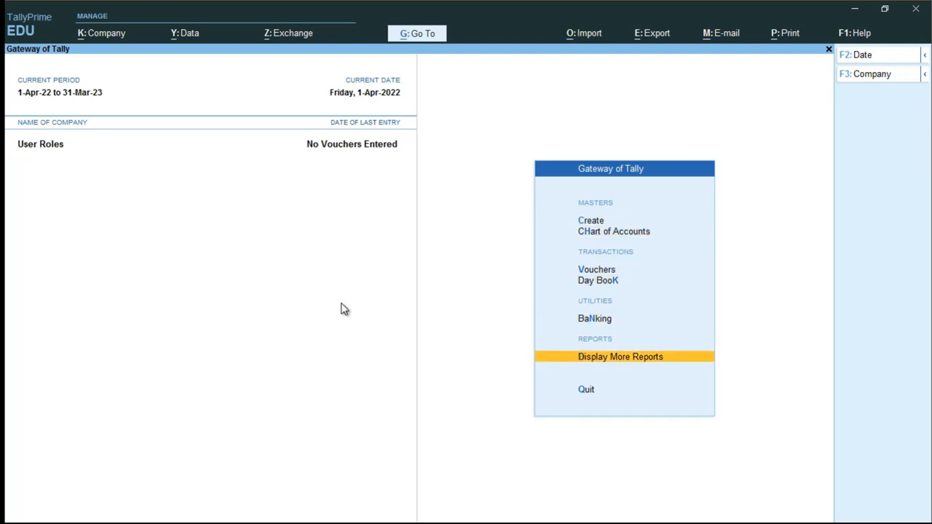
pyautogui.press('Up')
pyautogui.press('Up')
pyautogui.press('Up')
pyautogui.press('Return')
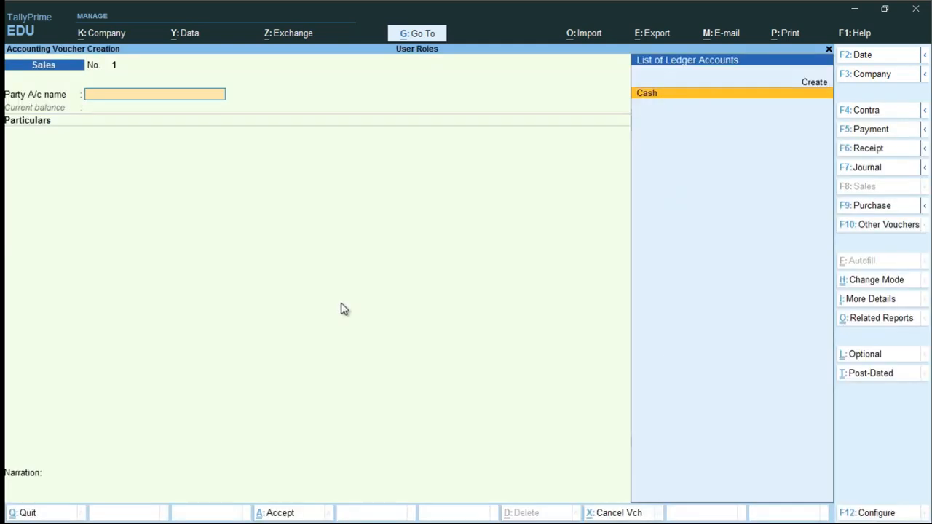
pyautogui.click(878, 133)
pyautogui.click(879, 150)
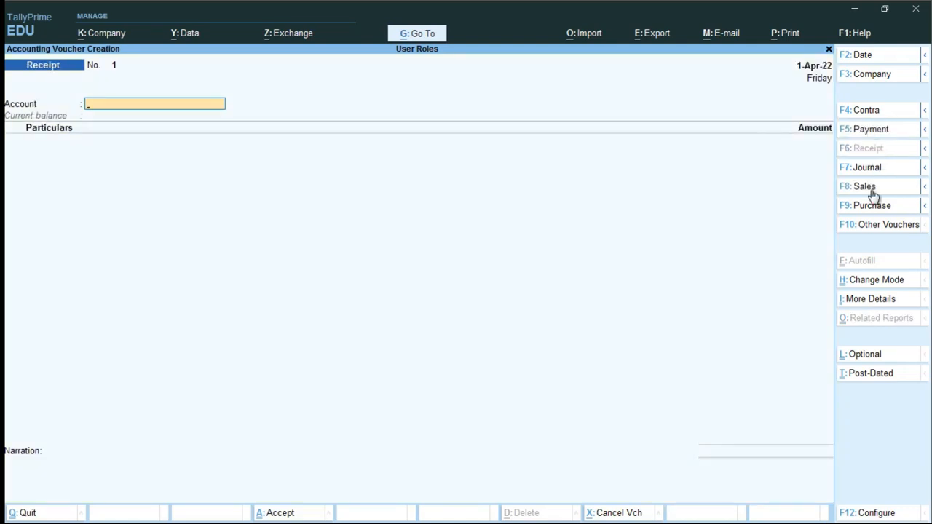
pyautogui.press('Escape')
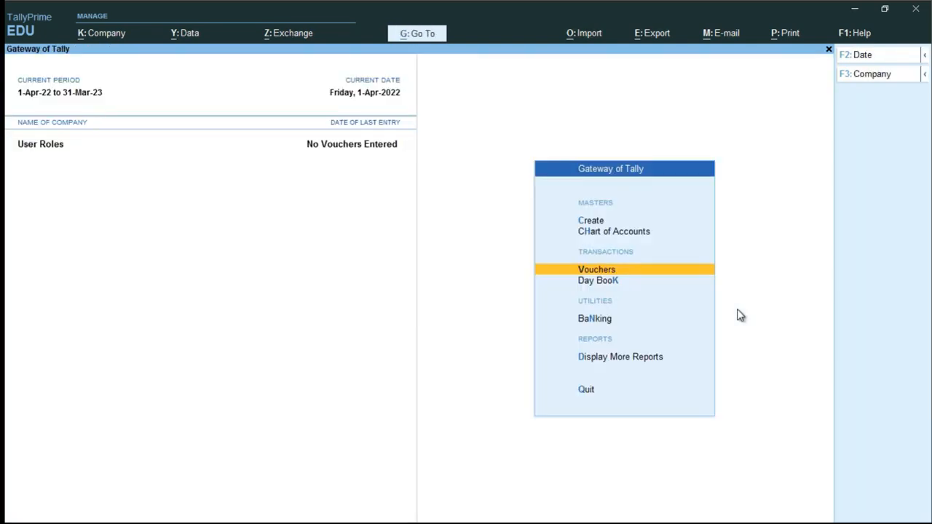
# - Check the Day Book and Account Books Cash/Bank reports open, then return to Gateway of Tally
pyautogui.press('Down')
pyautogui.press('Down')
pyautogui.press('Down')
pyautogui.press('Up')
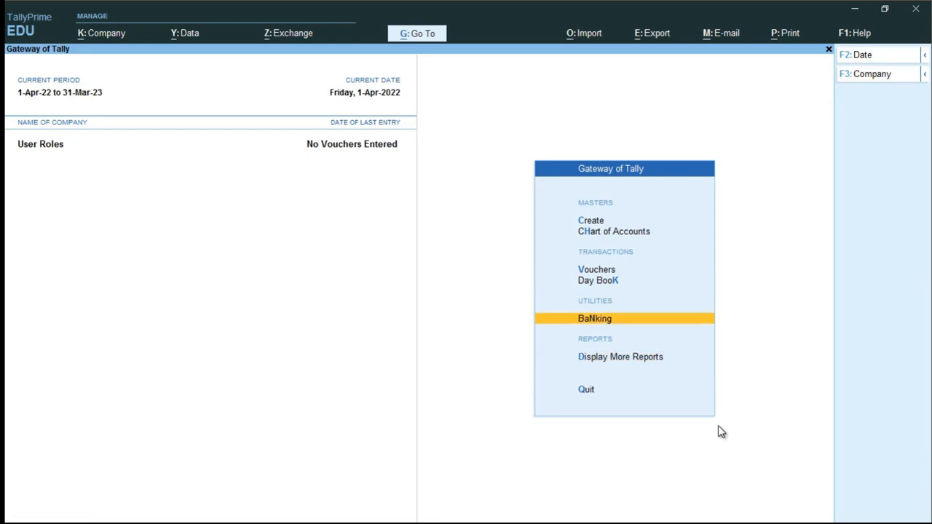
pyautogui.press('Down')
pyautogui.press('Return')
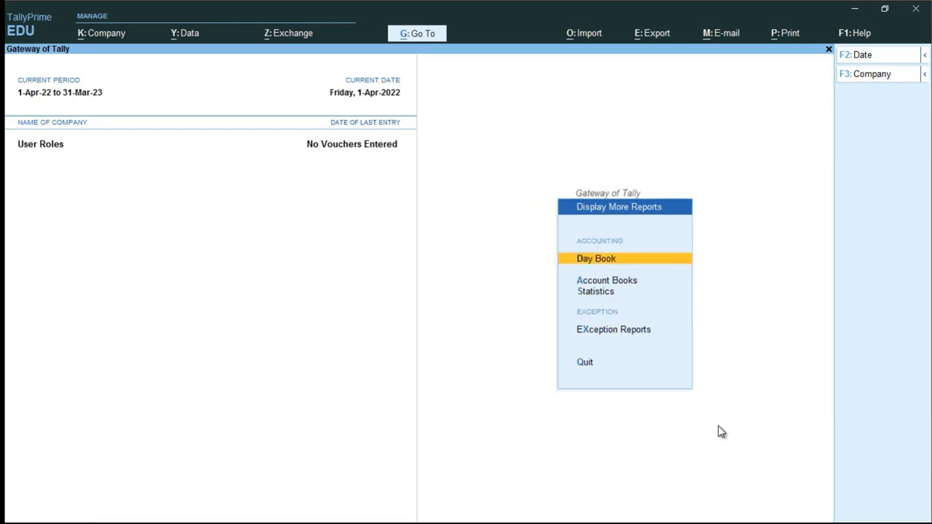
pyautogui.press('Return')
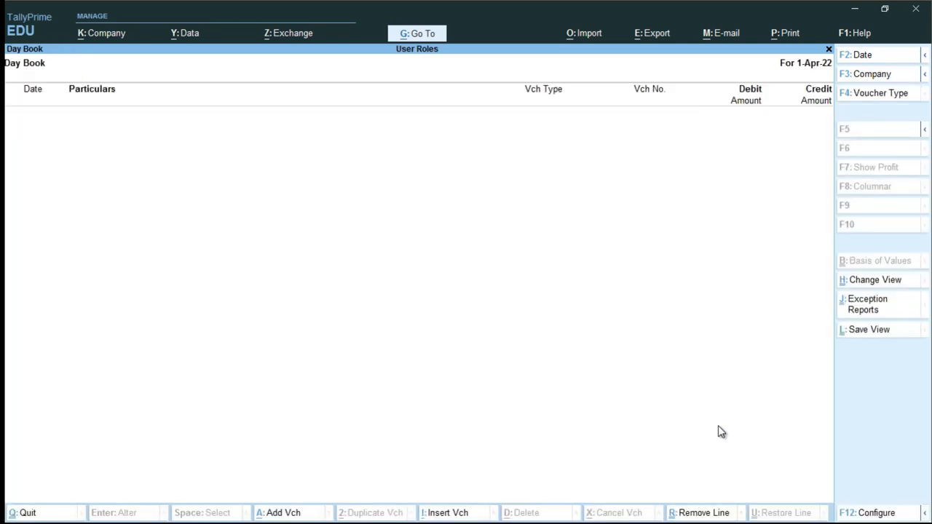
pyautogui.press('Escape')
pyautogui.press('Down')
pyautogui.press('Return')
pyautogui.press('Return')
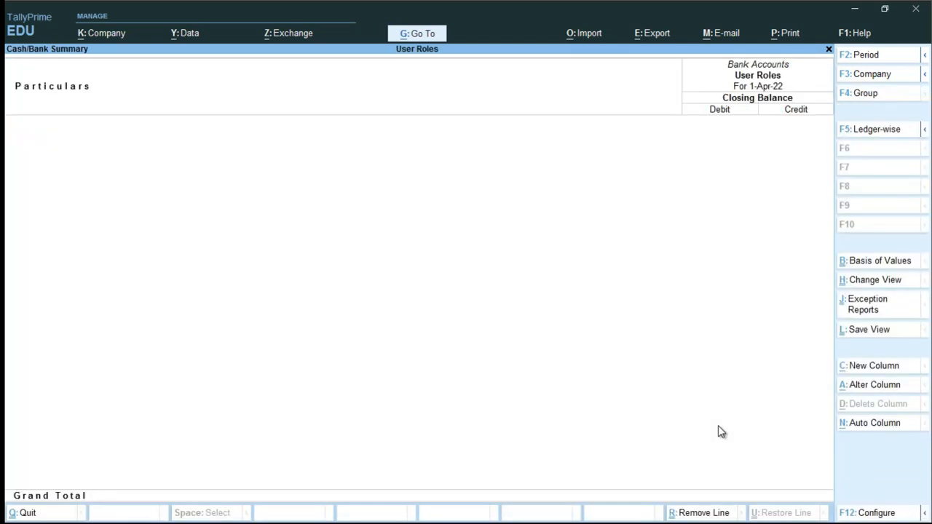
pyautogui.press('Escape')
pyautogui.press('Down')
pyautogui.press('Escape')
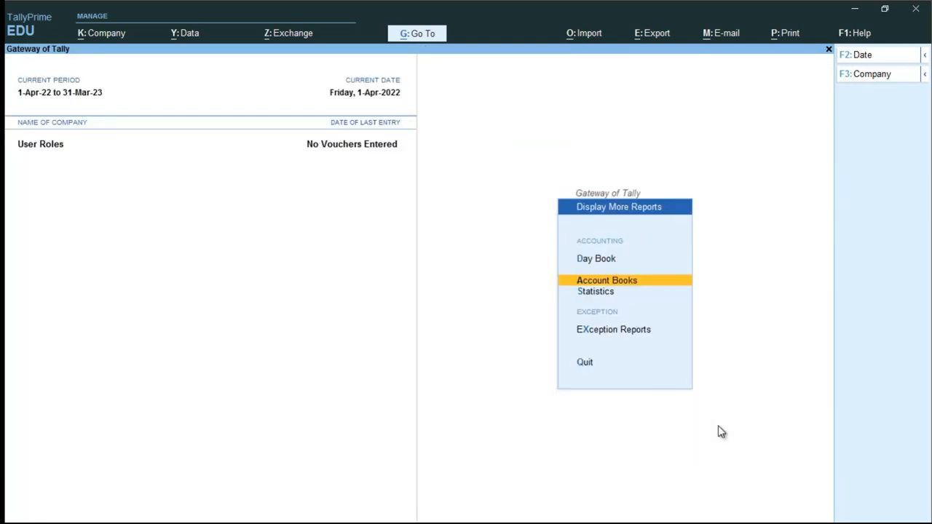
pyautogui.press('Escape')
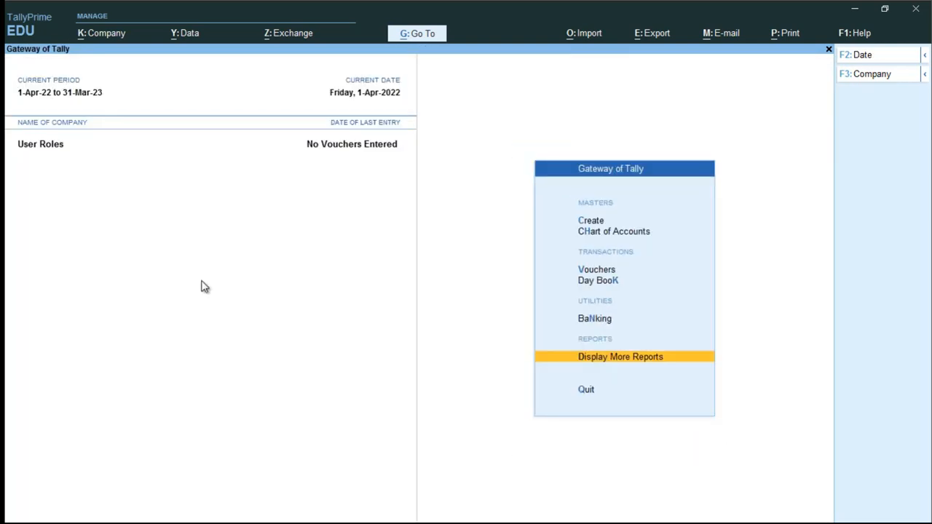